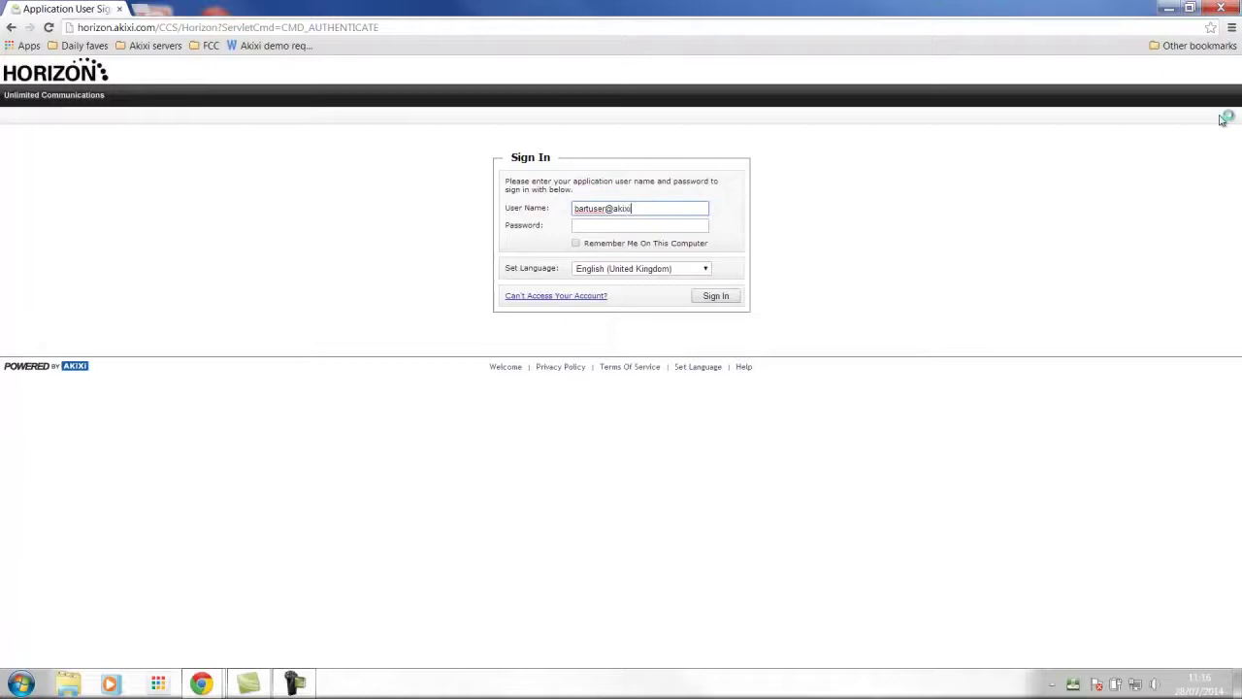
Sign in with the demo account's user name and password to reach the Welcome page
type(".com")
key("Tab")
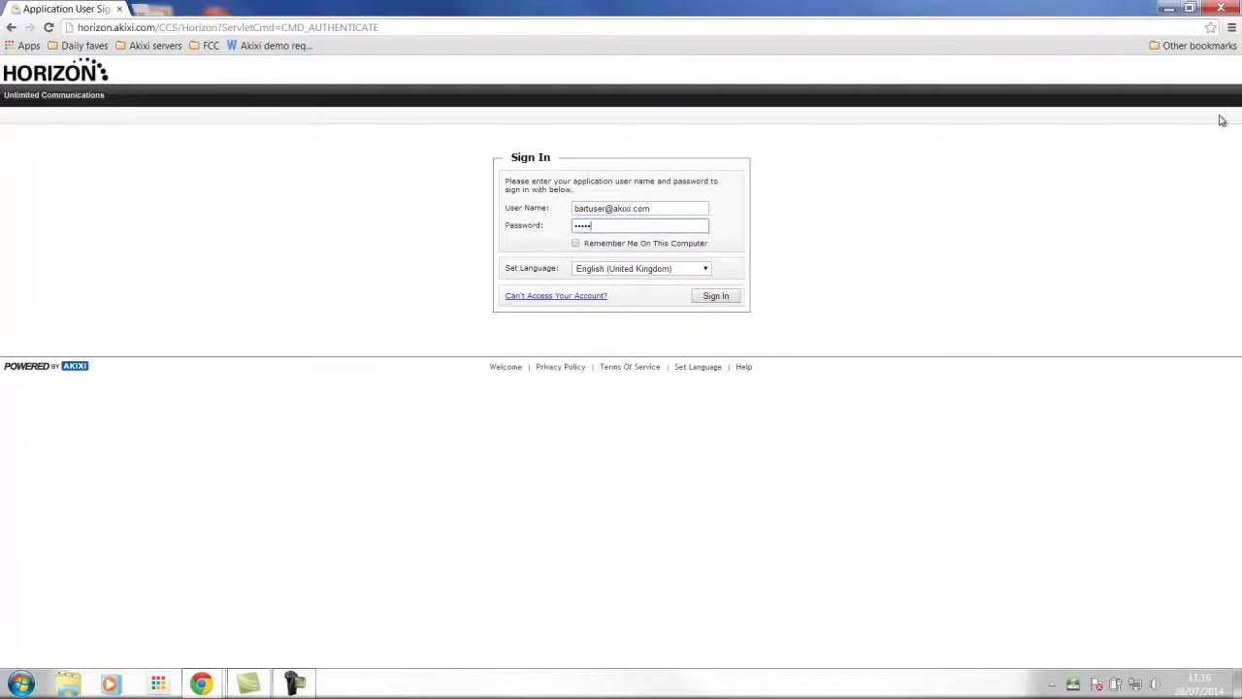
key("Return")
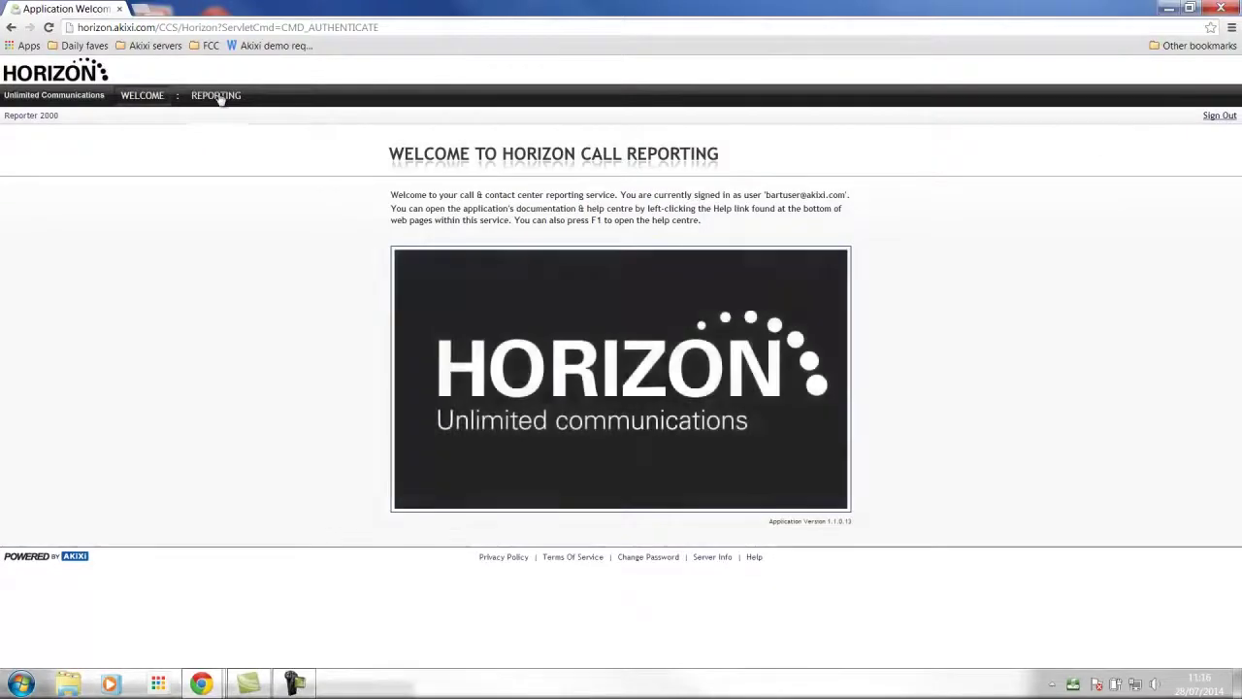
Open REPORTING and collapse the My Reports panel so the Desktop Wallboard spans the page
left_click(218, 96)
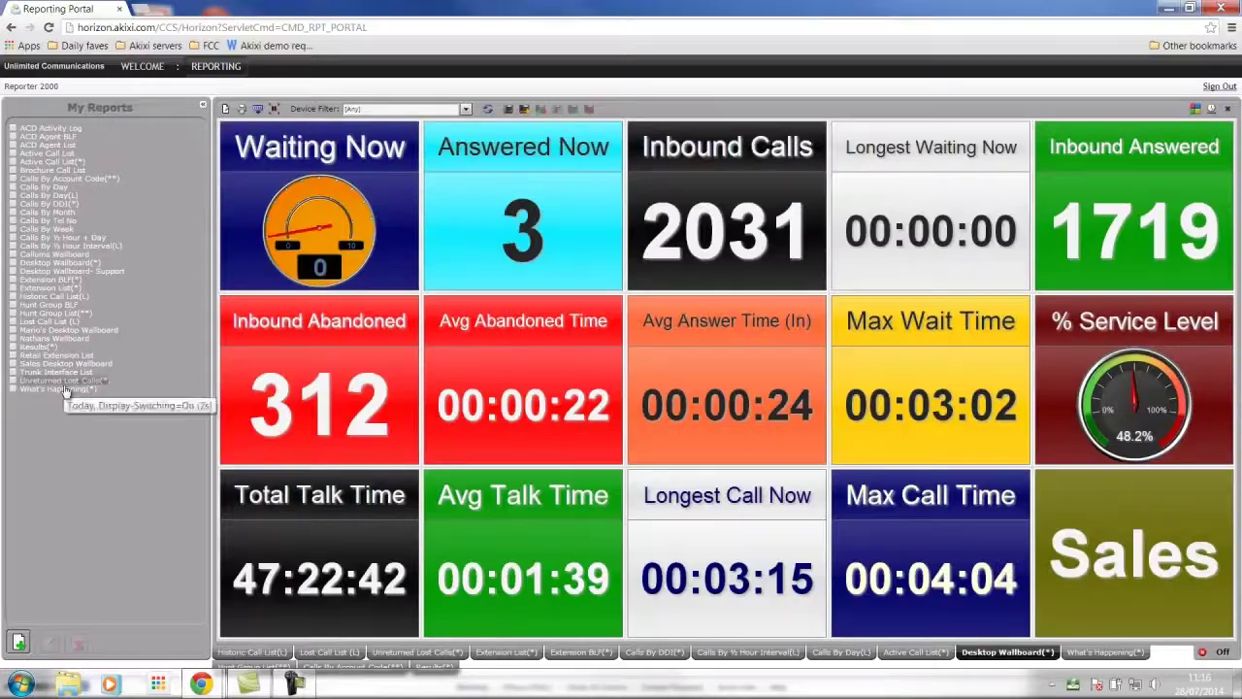
left_click(204, 110)
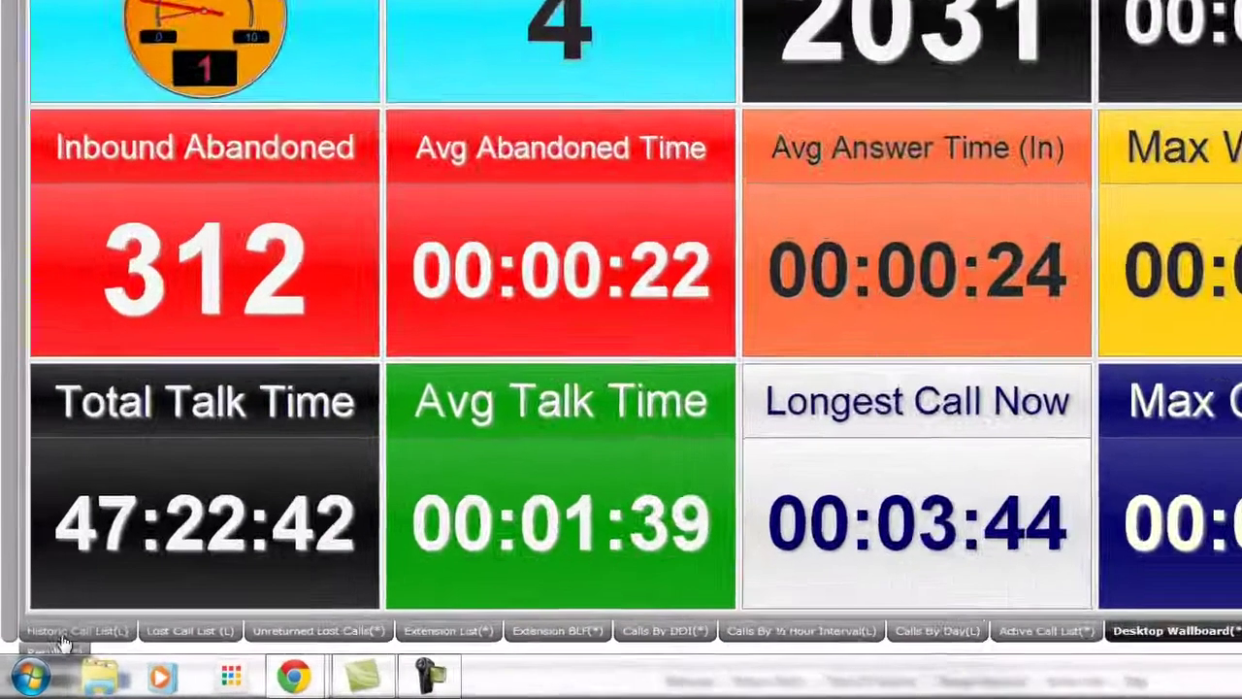
Switch to the Historic Call List report showing individual calls with ring and talk times
left_click(63, 632)
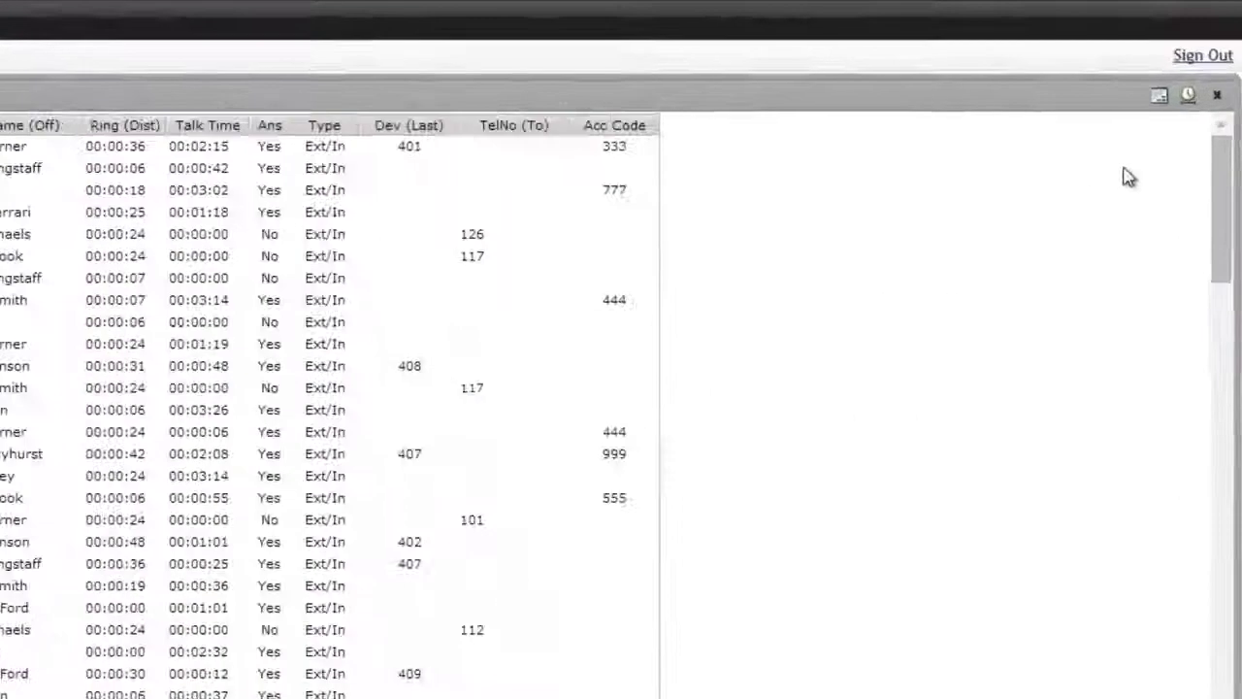
left_click(1211, 108)
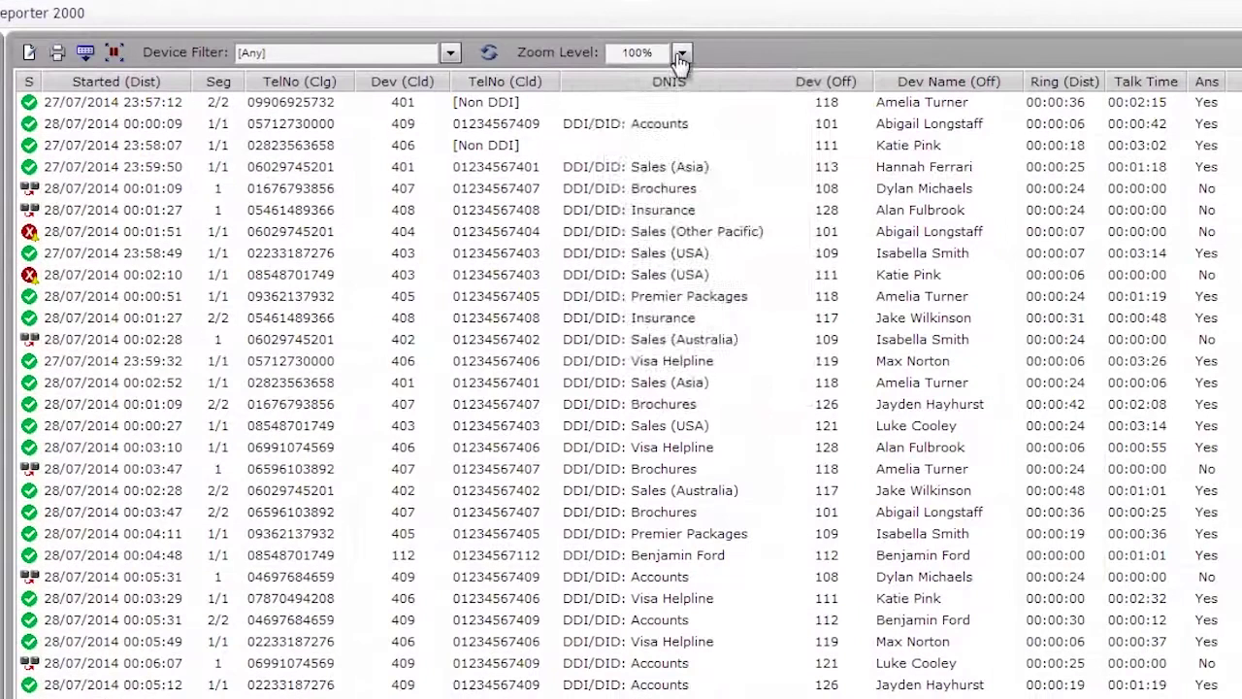
Check the zoom levels, then select extensions 105, 106 and 107 in the device filter
left_click(682, 54)
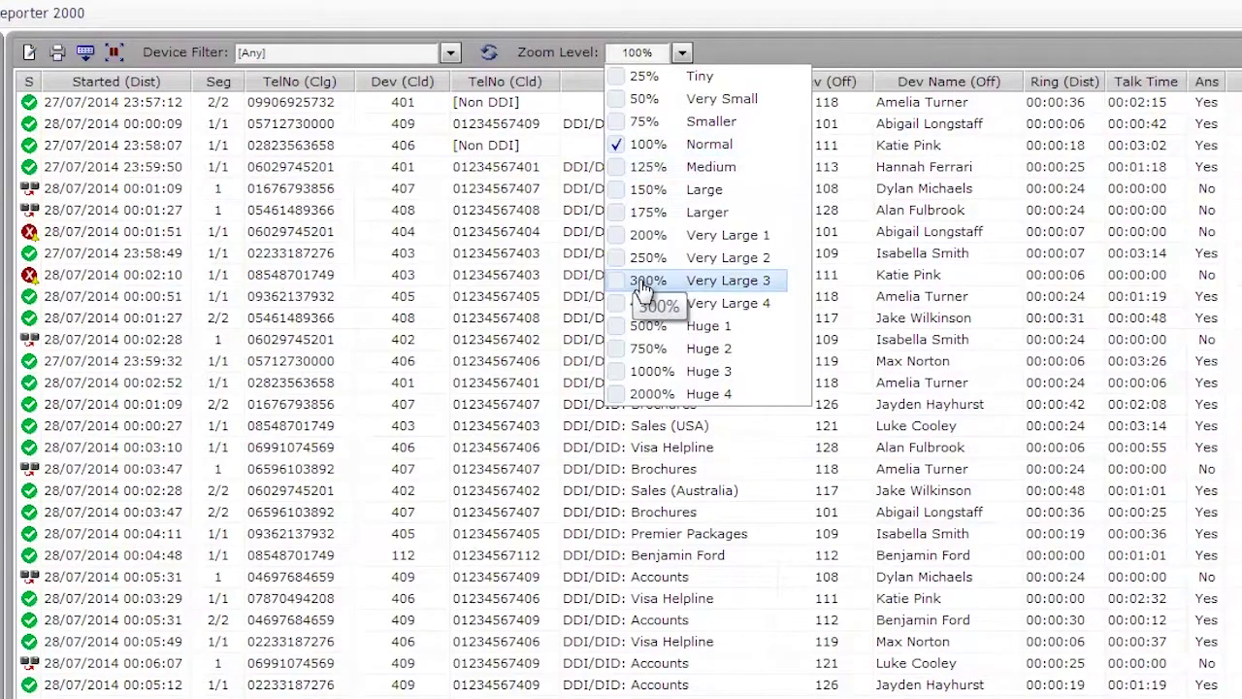
left_click(449, 55)
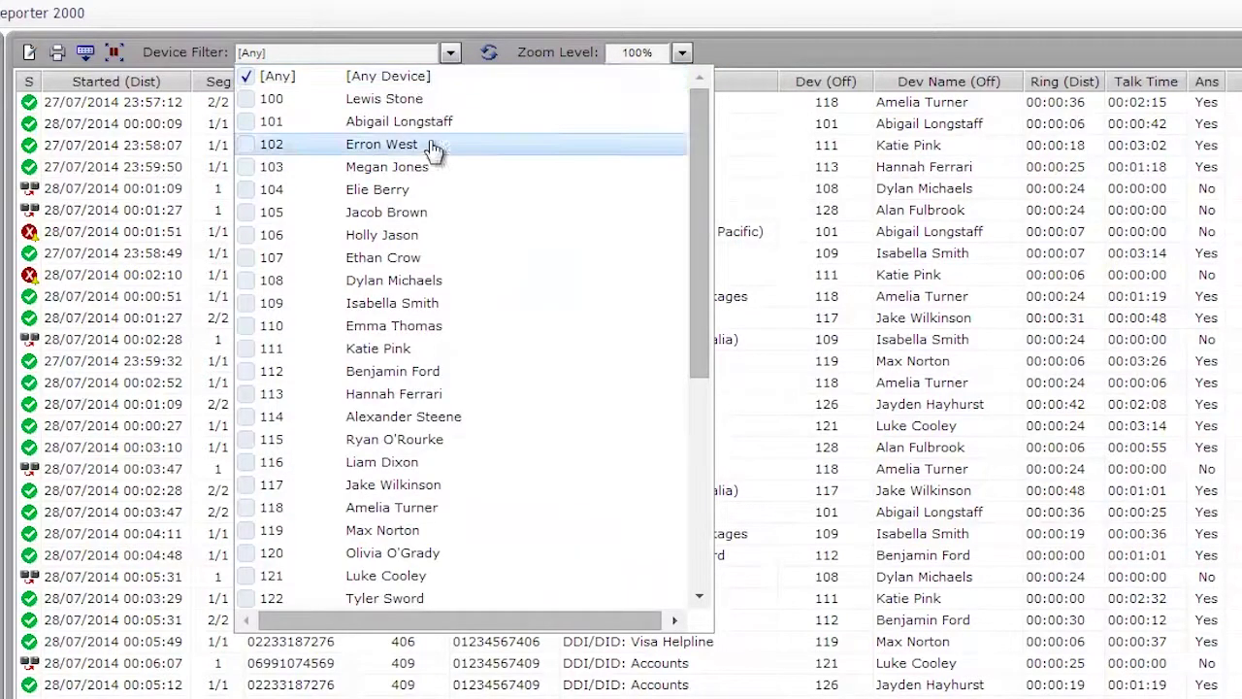
left_click(248, 214)
left_click(249, 237)
left_click(247, 259)
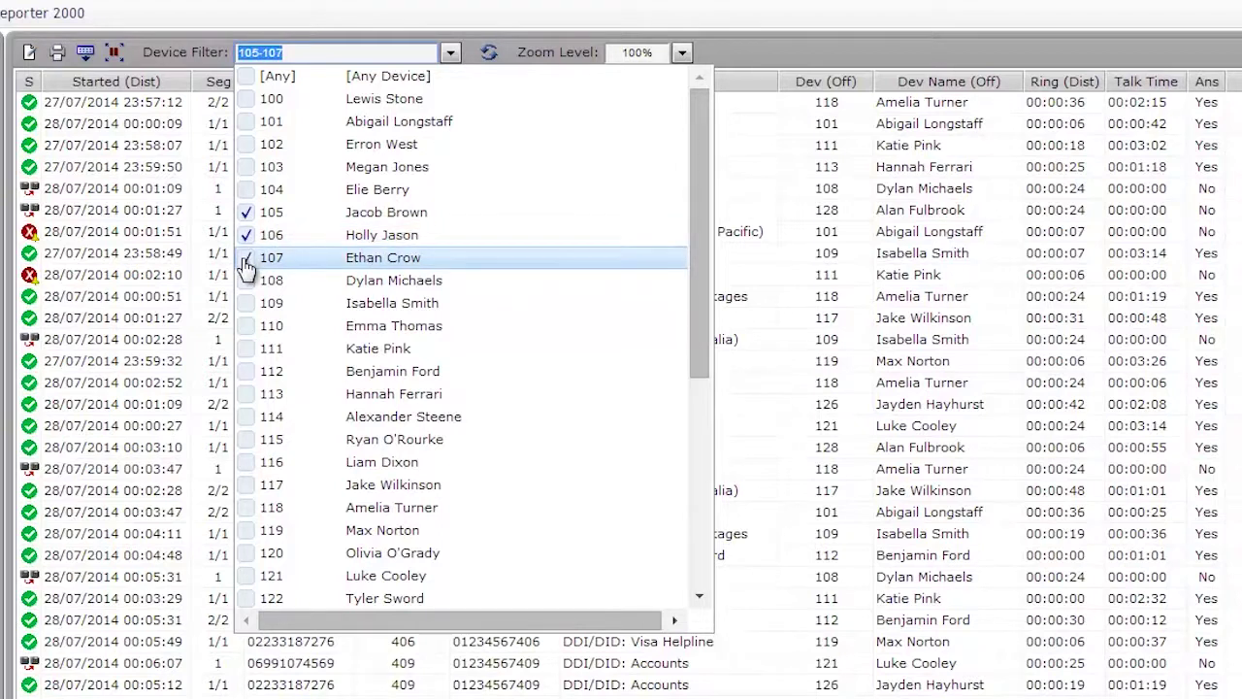
Deselect extensions 111–113, reset the device filter to Any, and open the report's Modify settings
left_click(248, 351)
left_click(248, 375)
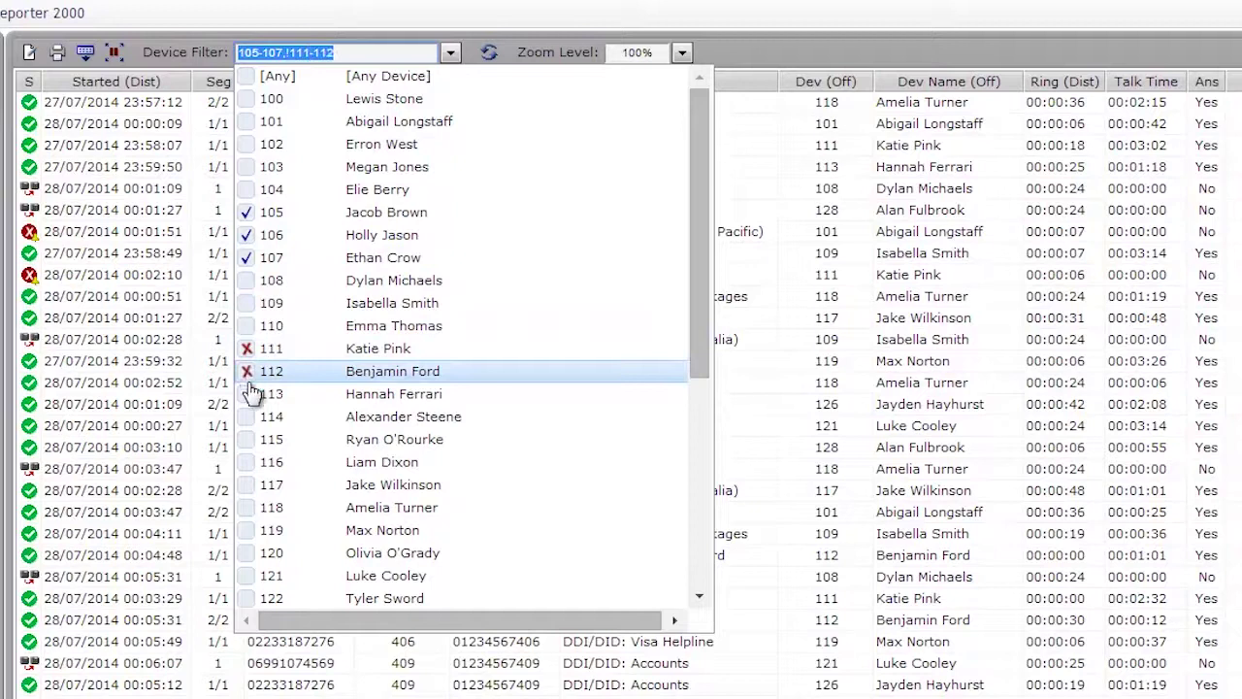
left_click(248, 397)
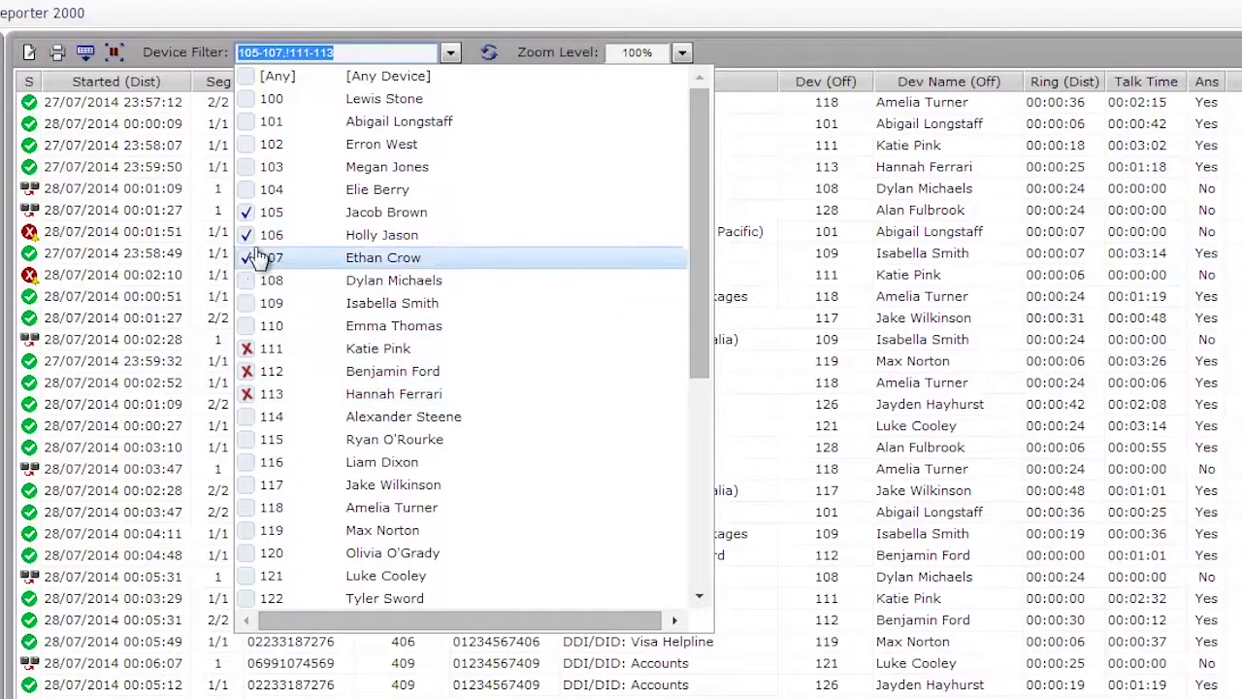
left_click(246, 78)
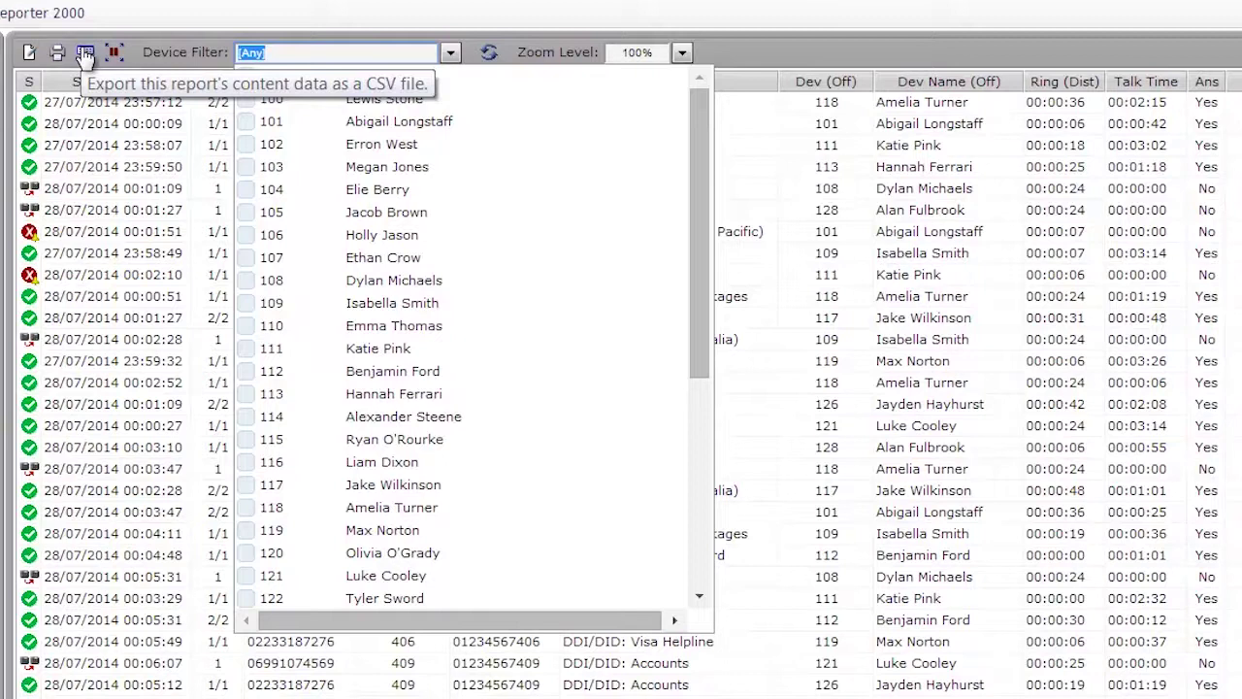
left_click(59, 55)
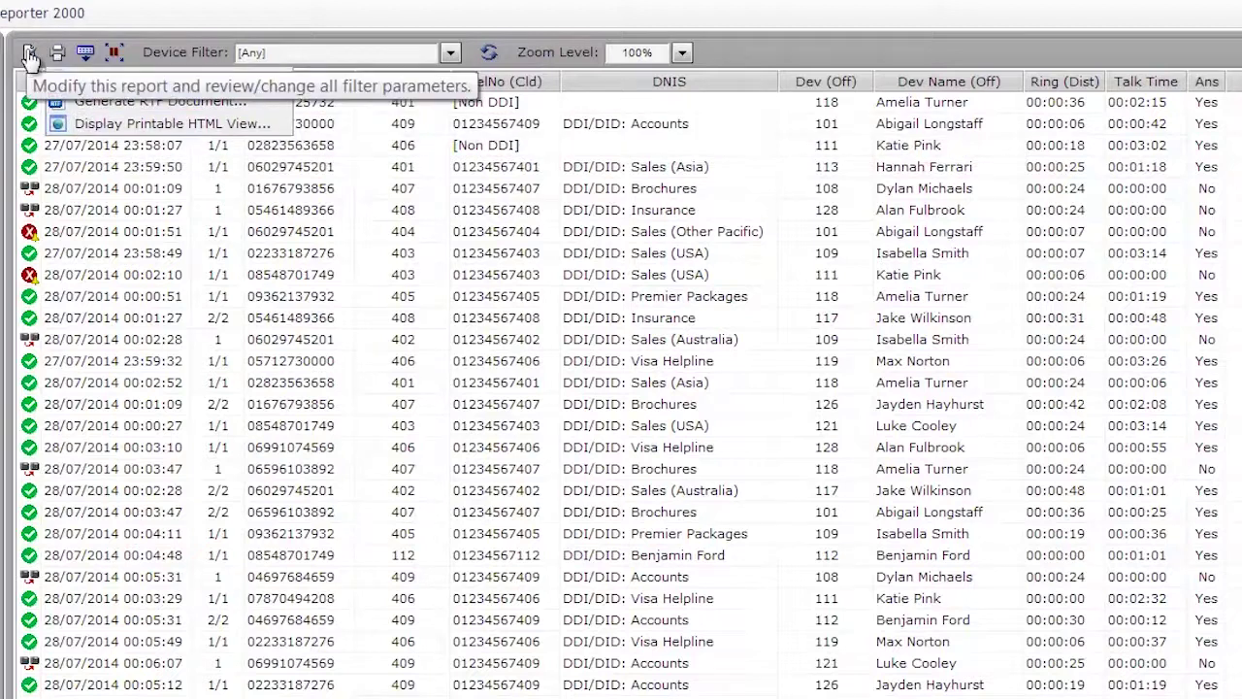
left_click(30, 55)
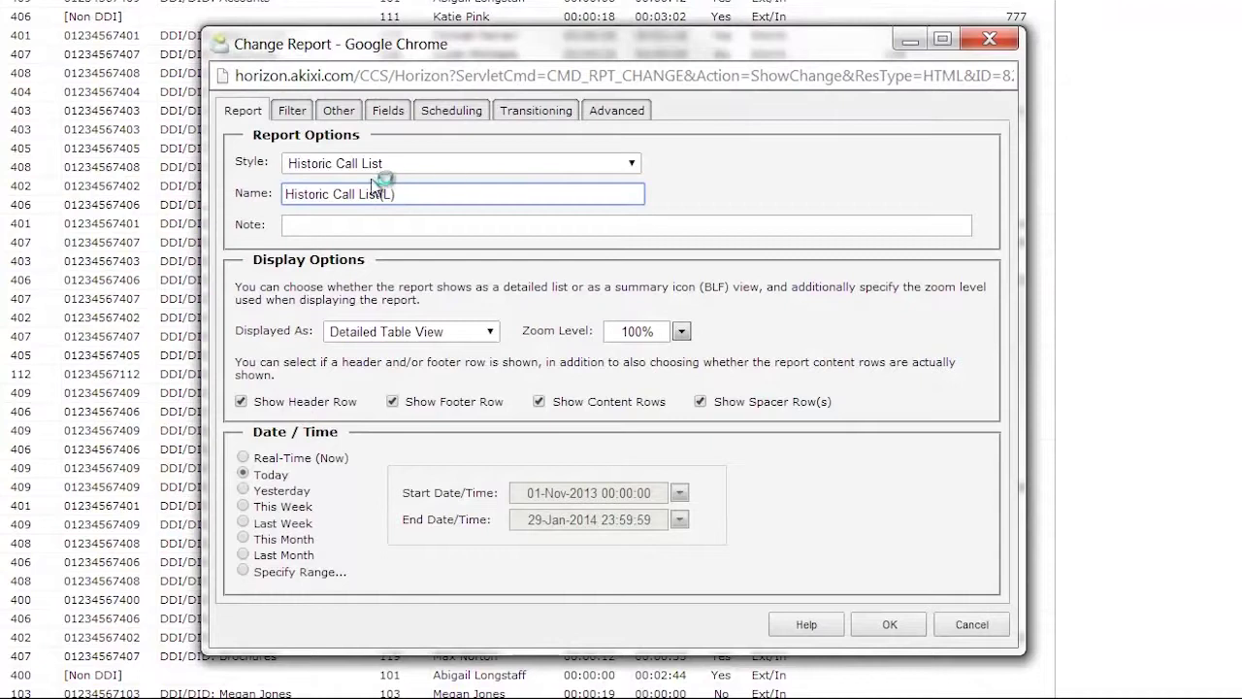
left_click(626, 166)
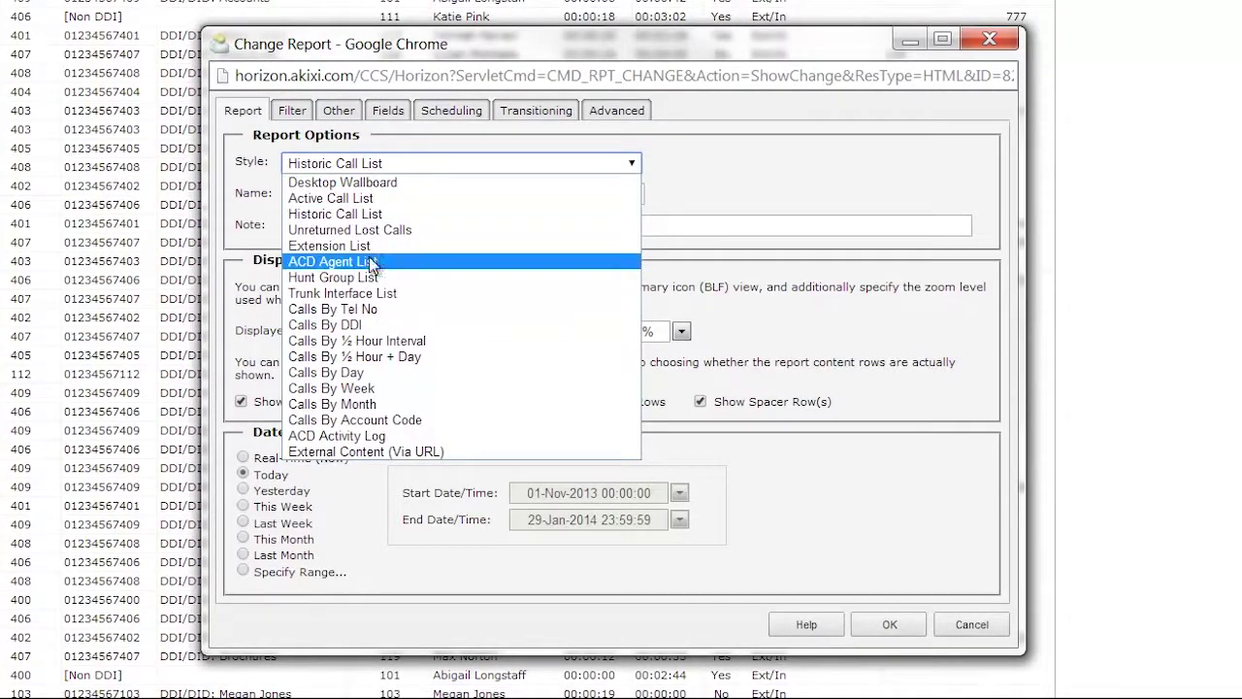
left_click(748, 165)
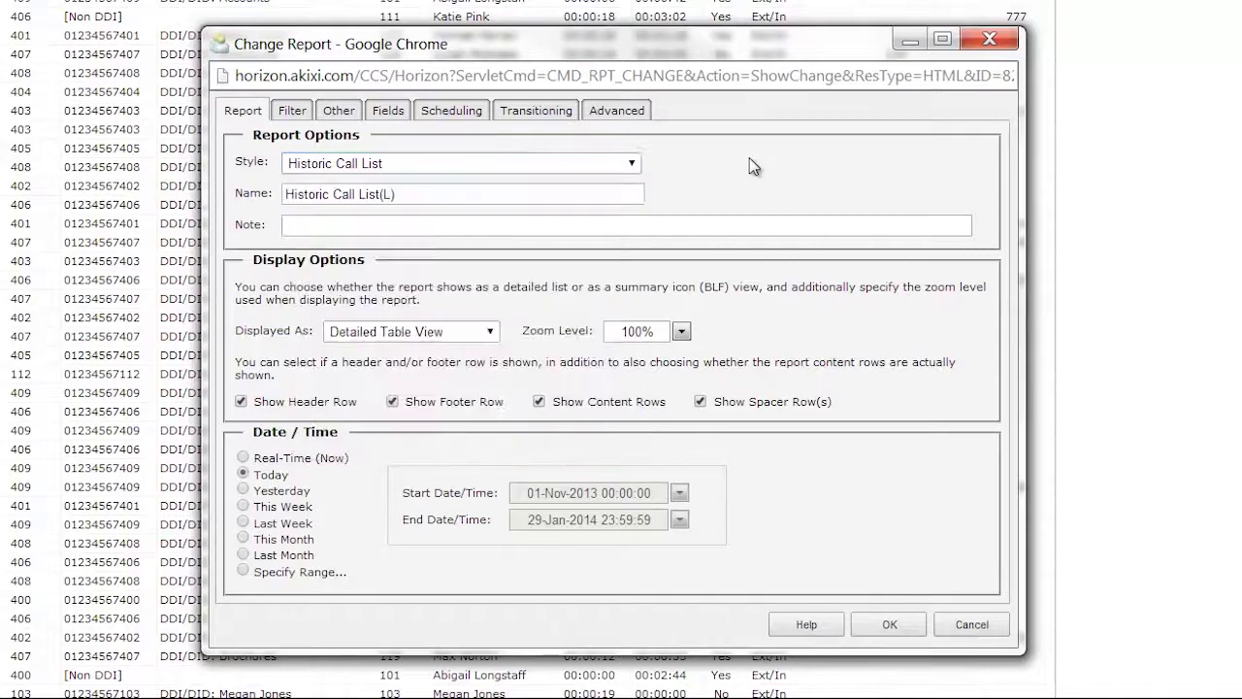
left_click(289, 199)
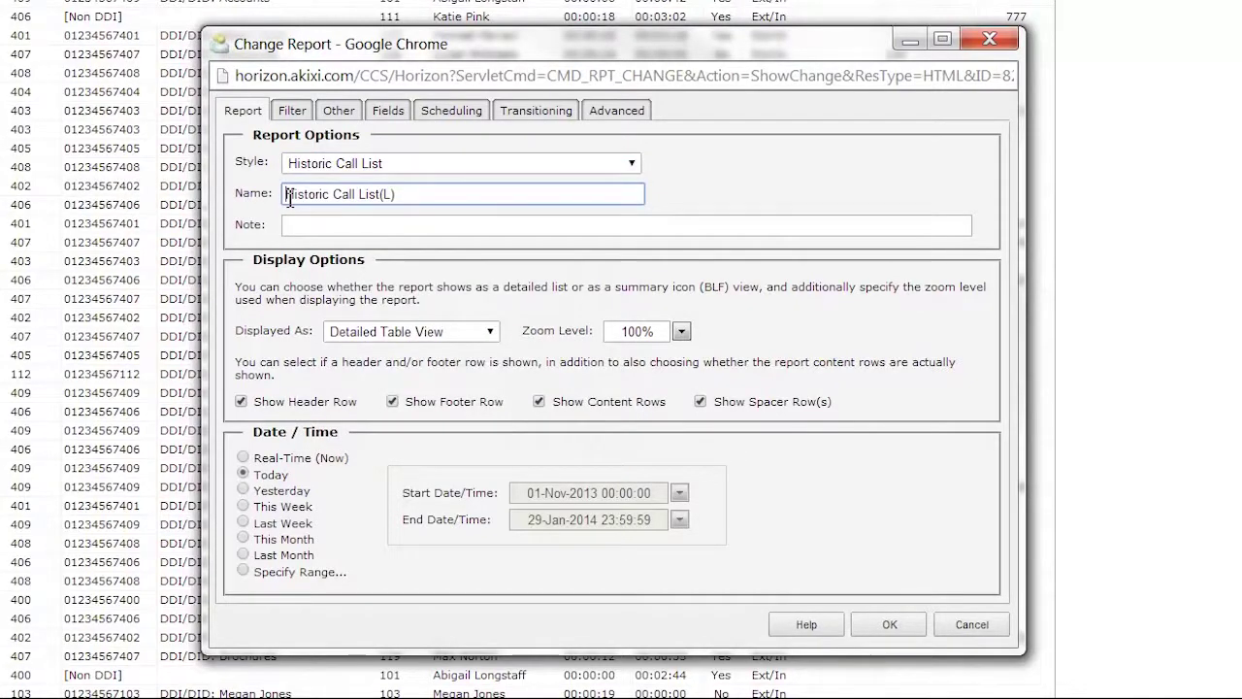
type("My ")
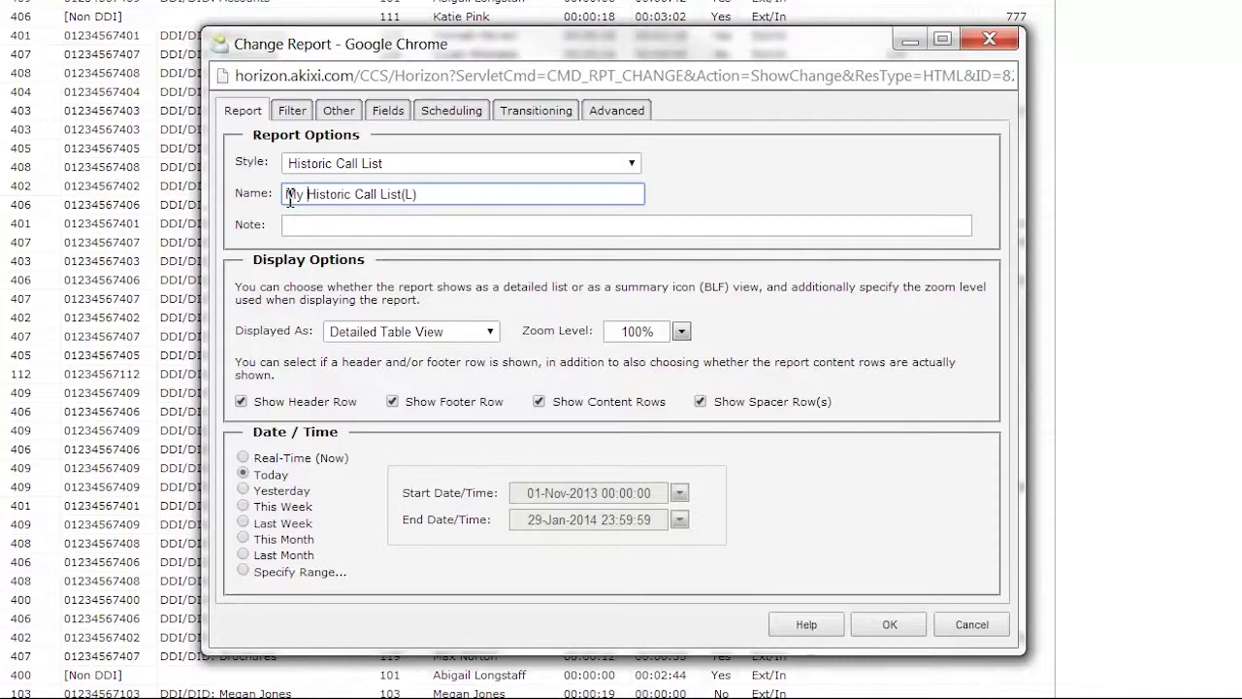
type("special")
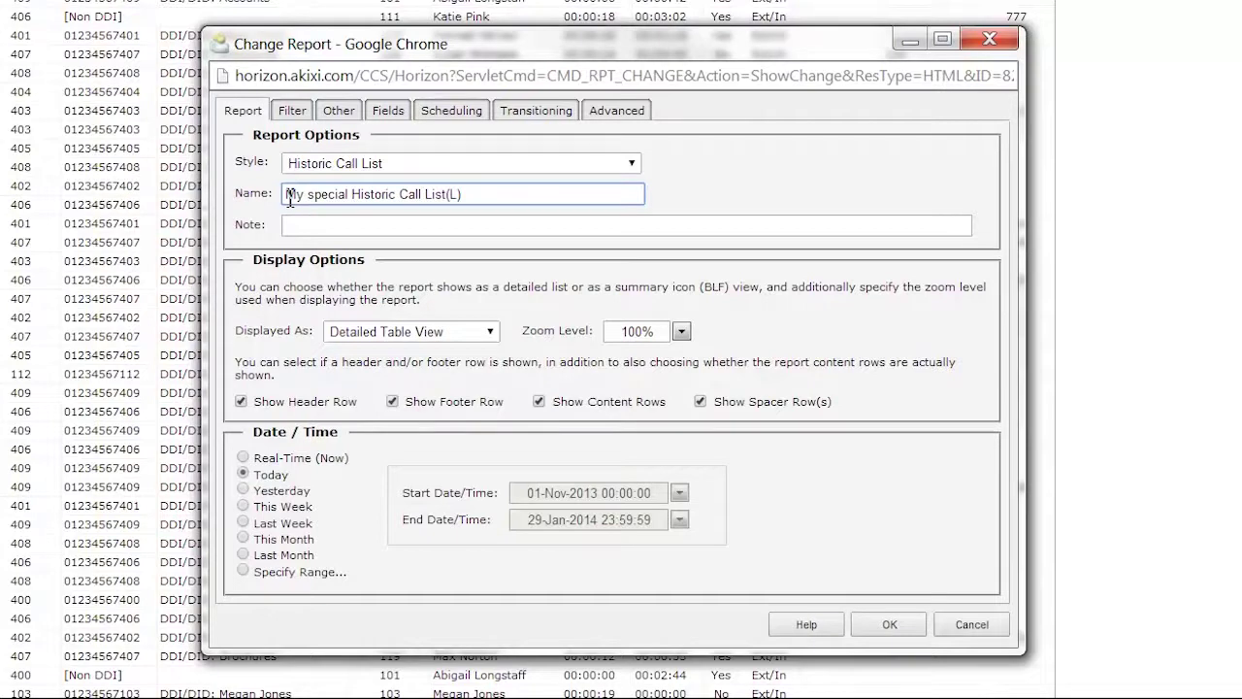
key("BackSpace")
key("BackSpace")
key("BackSpace")
key("BackSpace")
key("BackSpace")
key("BackSpace")
key("BackSpace")
key("BackSpace")
key("BackSpace")
key("BackSpace")
key("BackSpace")
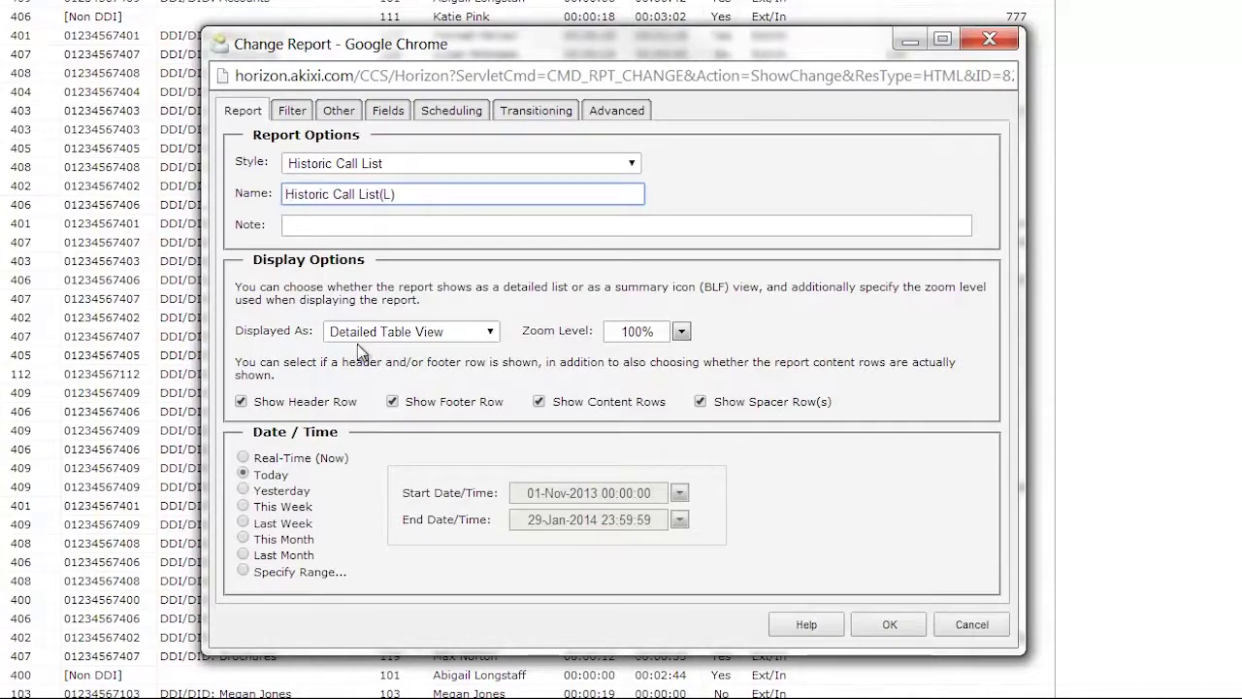
On the Filter tab, enter a test telephone number, then clear it back to Any
left_click(291, 110)
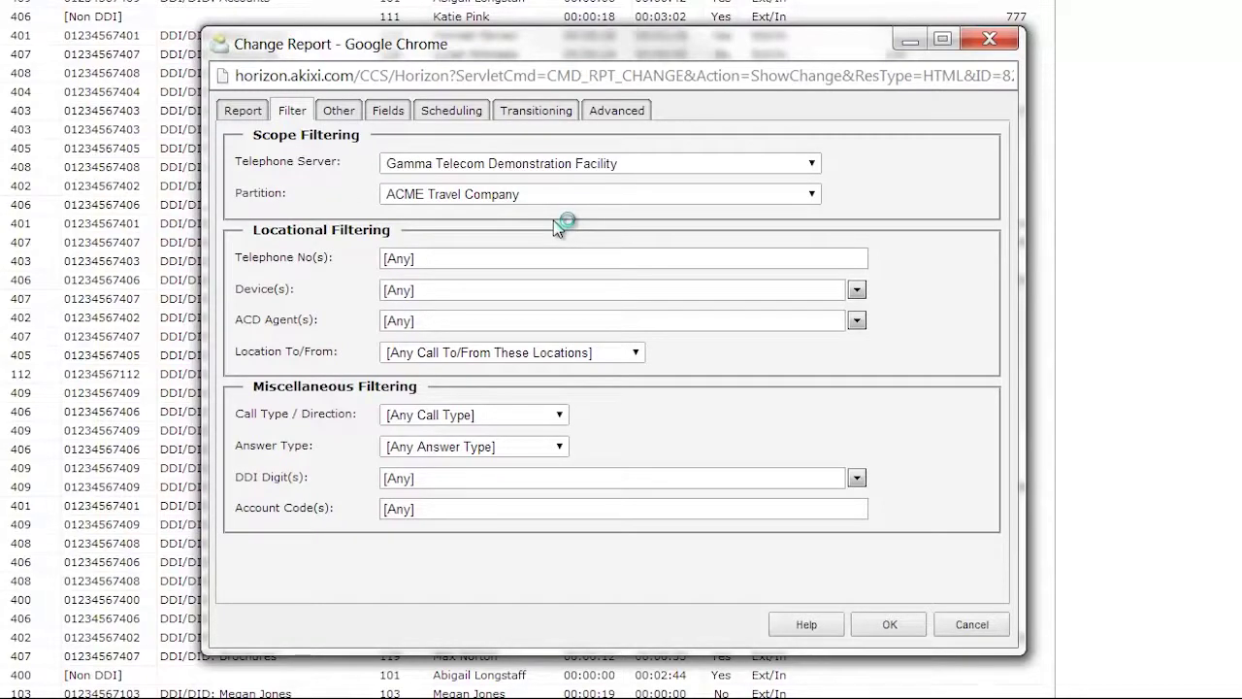
left_click(455, 261)
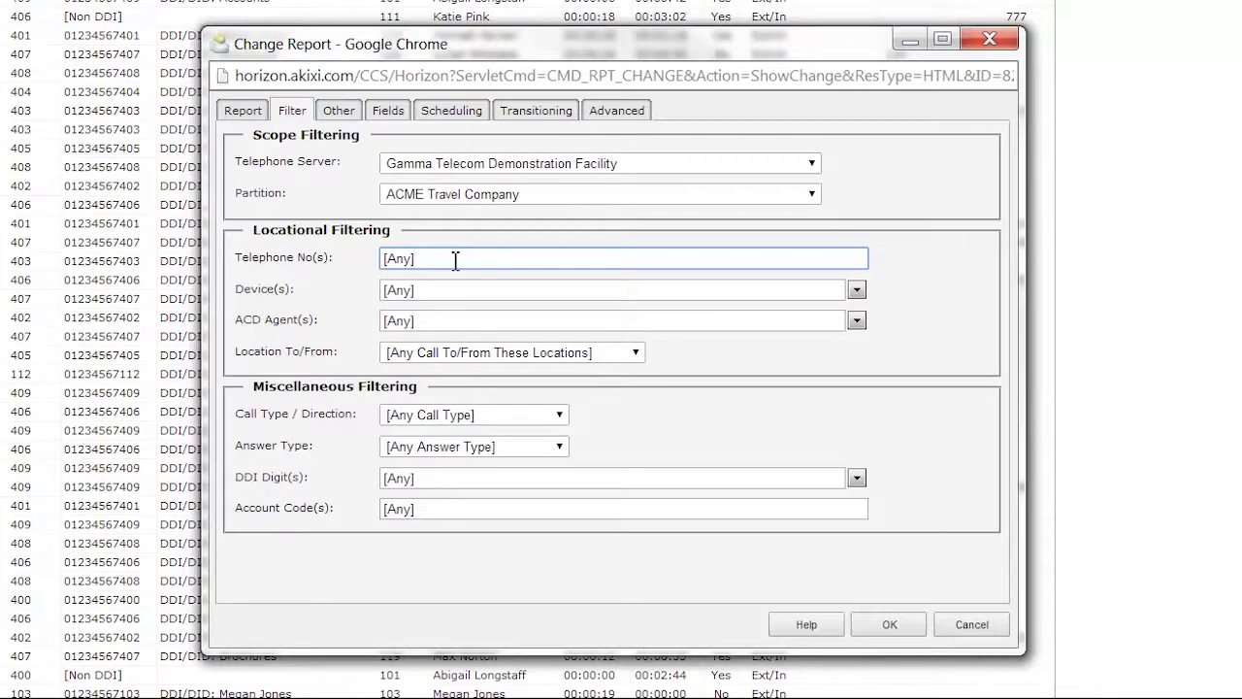
key("BackSpace")
key("BackSpace")
key("BackSpace")
key("BackSpace")
key("BackSpace")
key("Tab")
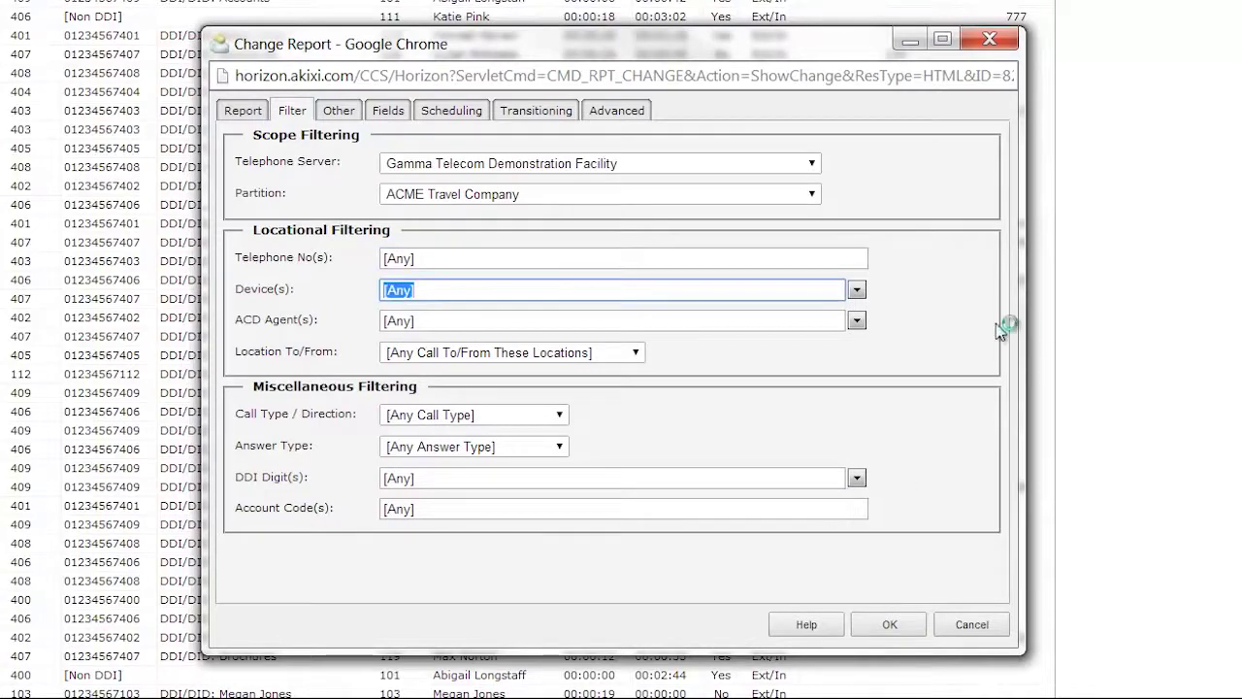
Browse the Device(s) list without choosing any, then show the Call Type / Direction choices
left_click(856, 291)
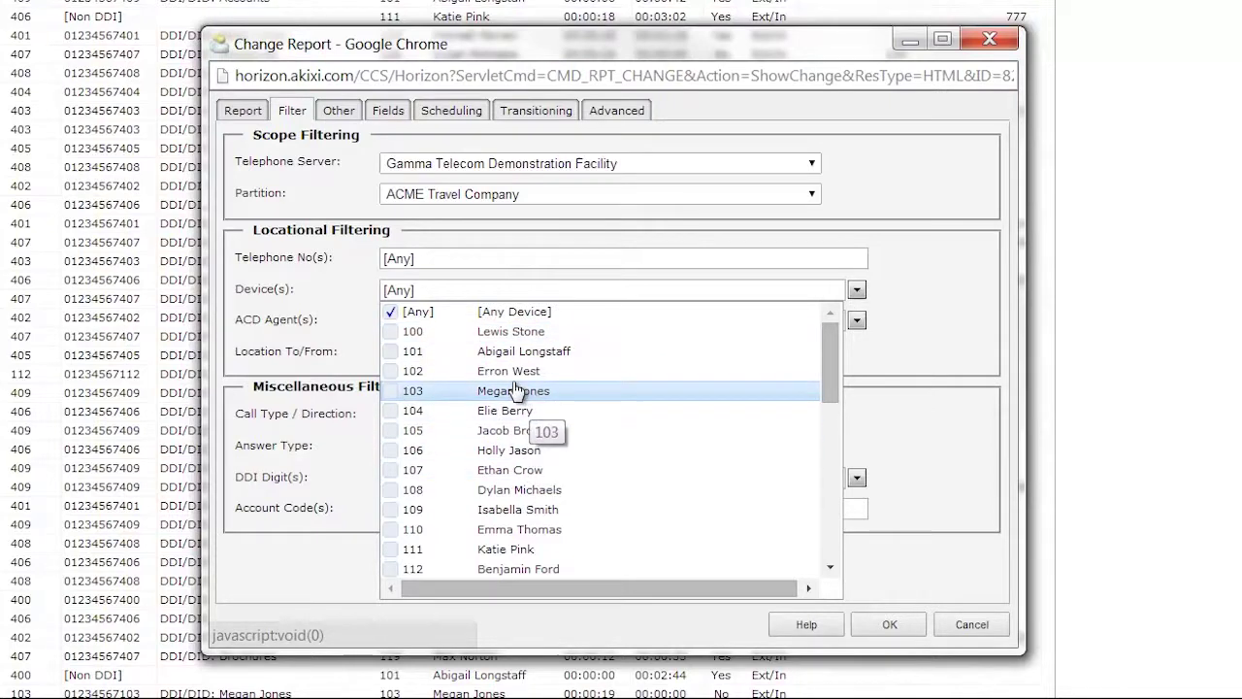
left_click_drag(823, 356, 830, 567)
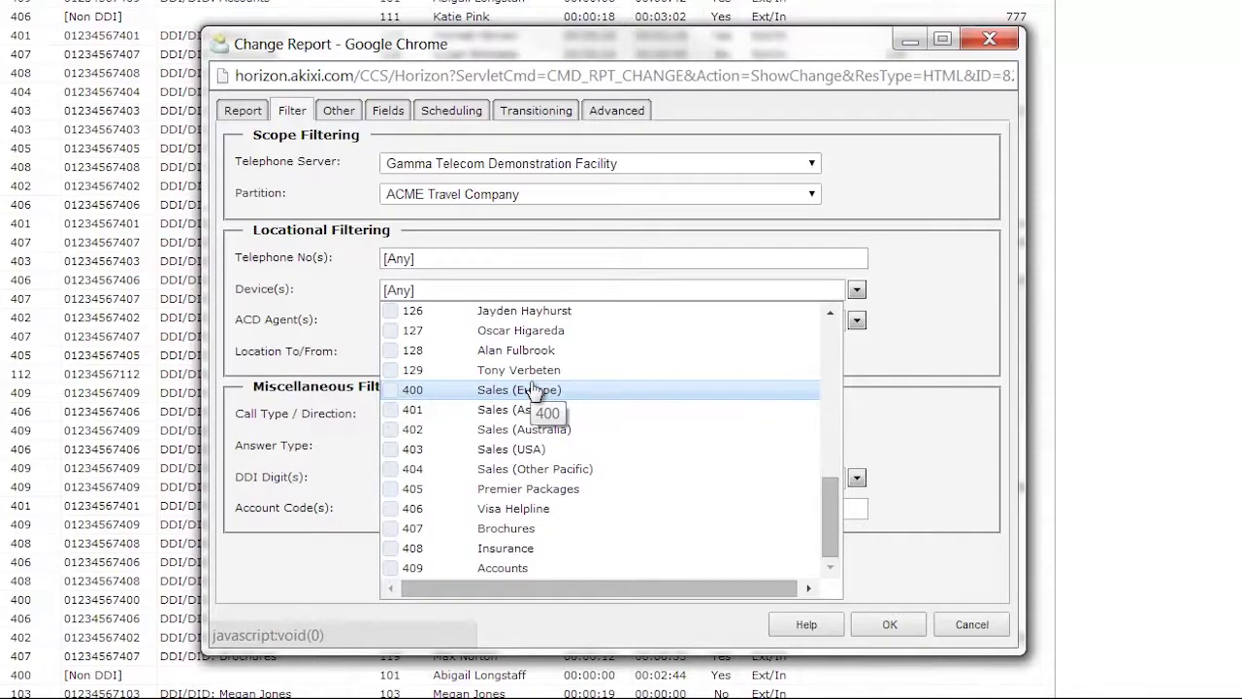
left_click(939, 378)
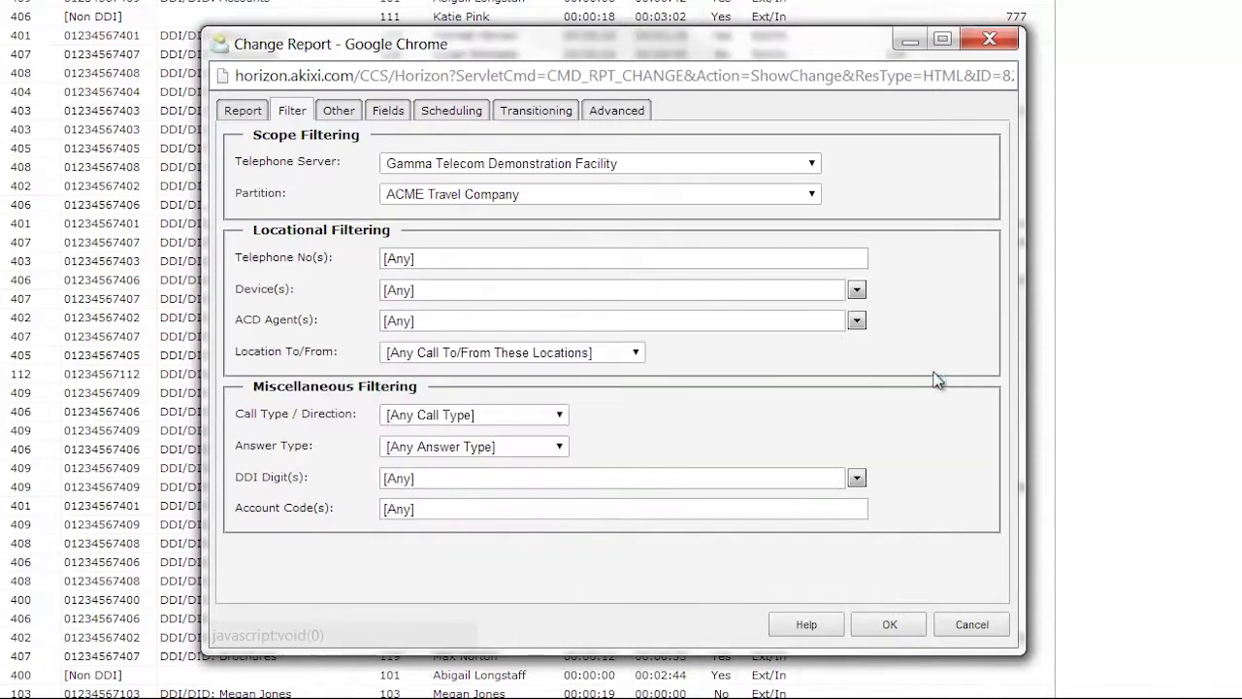
left_click(562, 412)
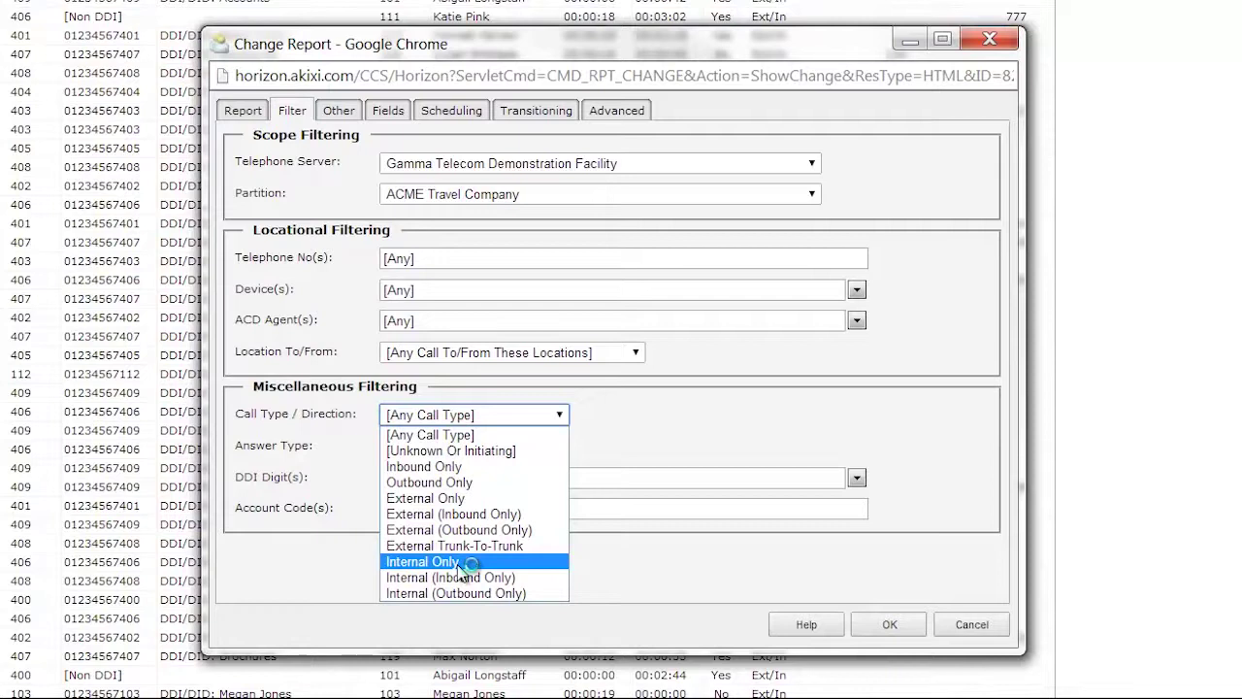
left_click(612, 455)
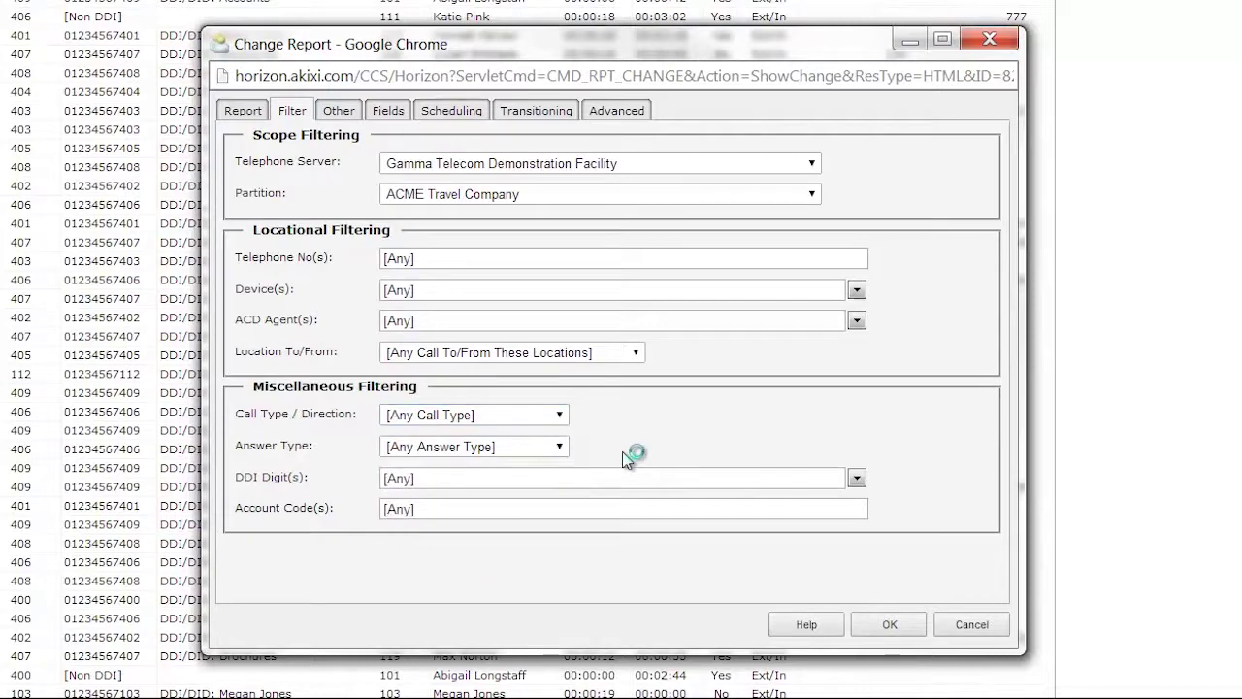
left_click(561, 449)
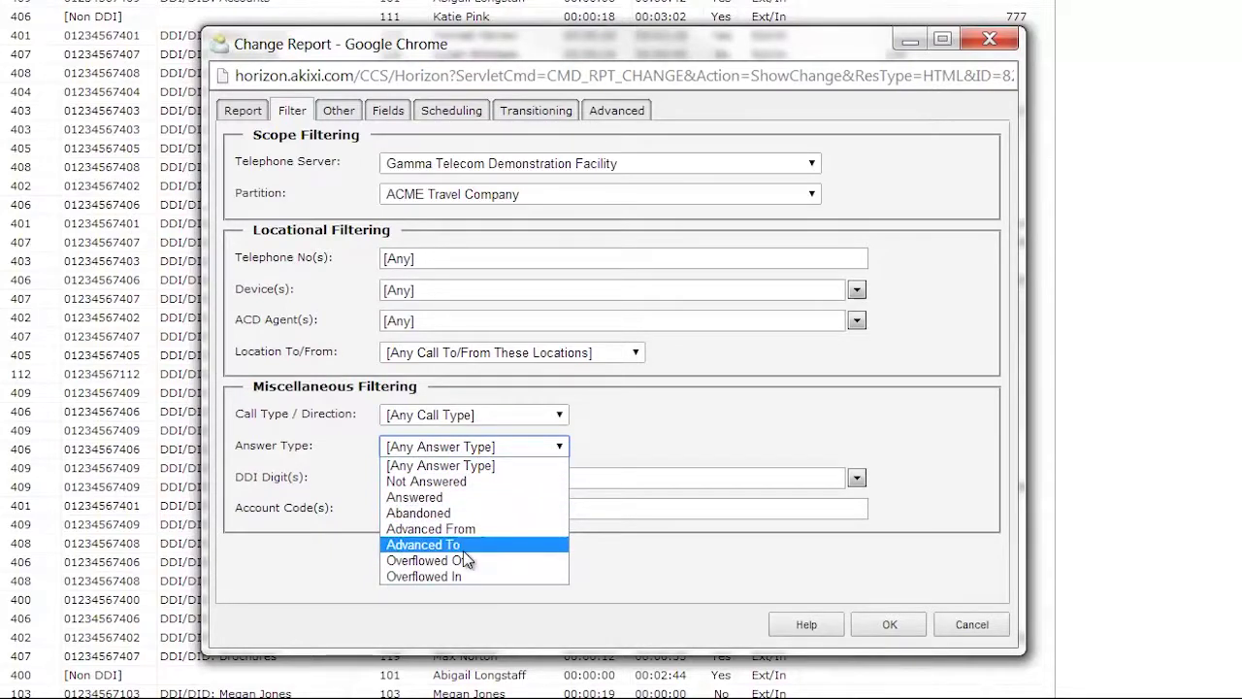
left_click(878, 423)
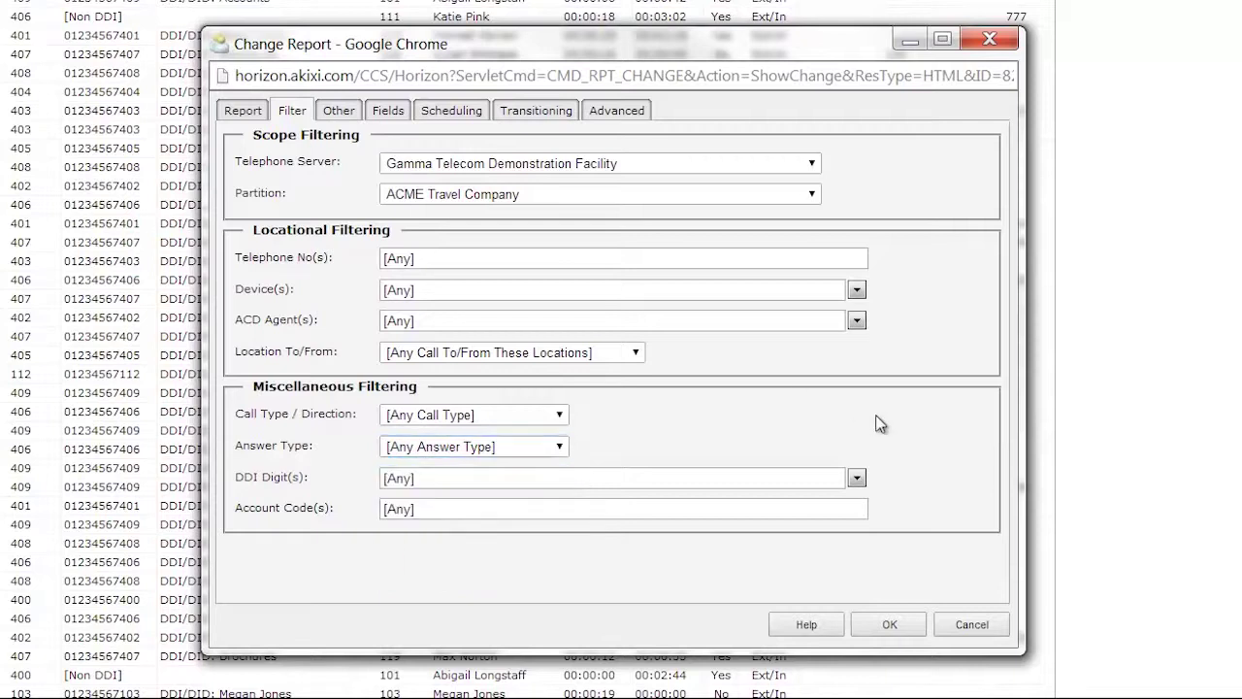
left_click(857, 478)
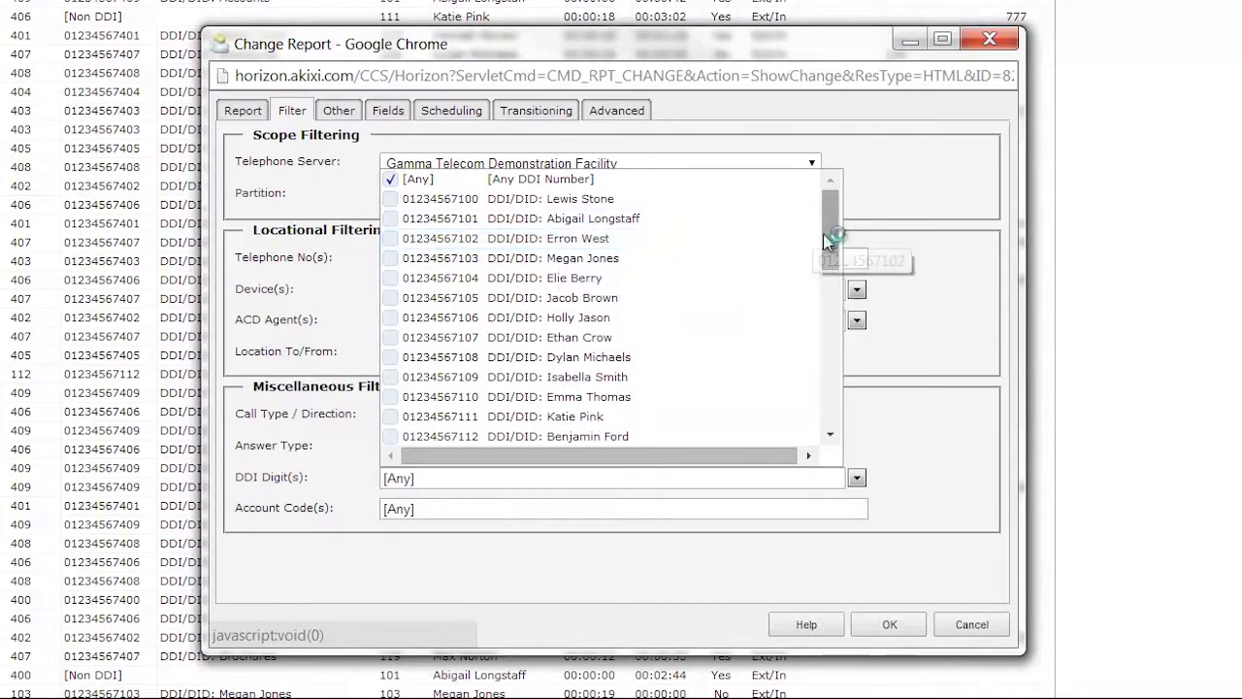
Browse the DDI list leaving it at Any, then switch to the Other tab
left_click_drag(825, 241, 839, 429)
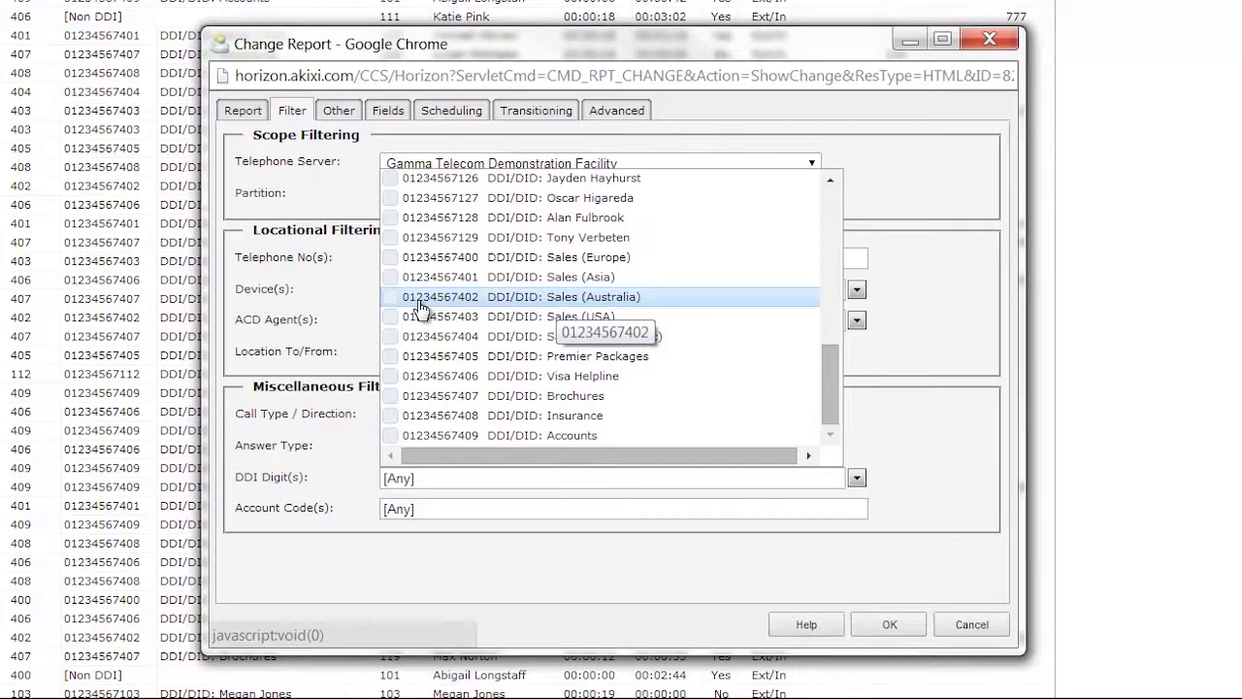
left_click(474, 515)
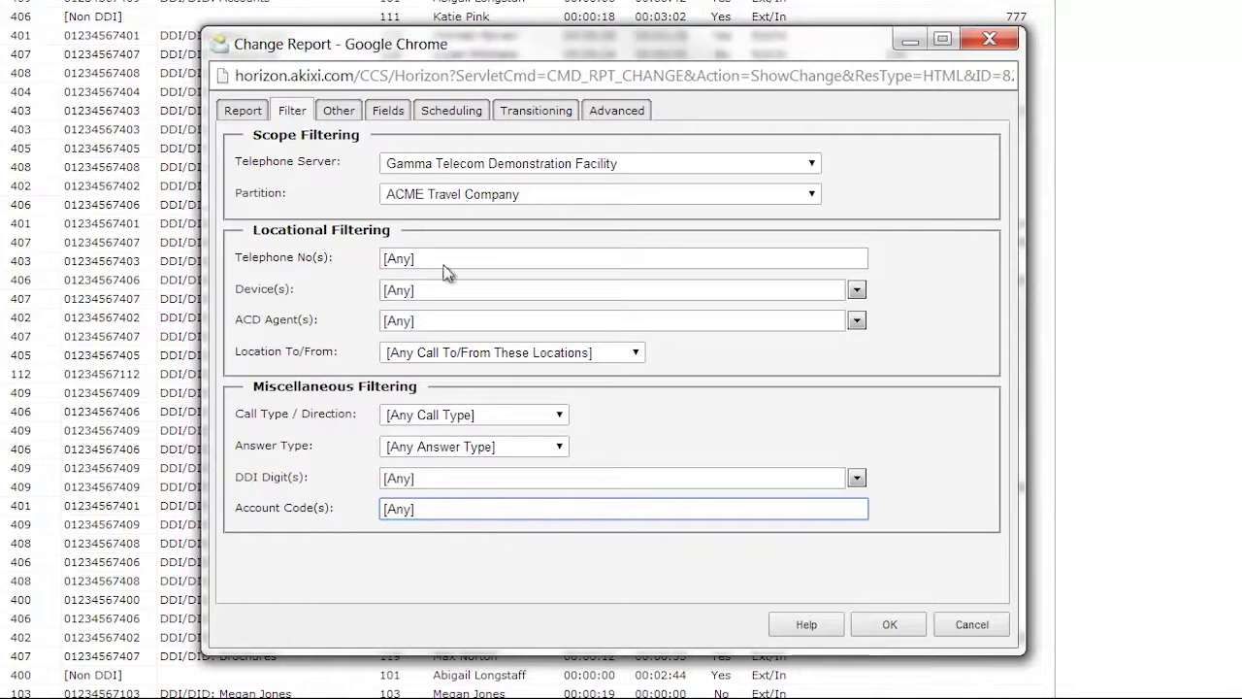
left_click(350, 115)
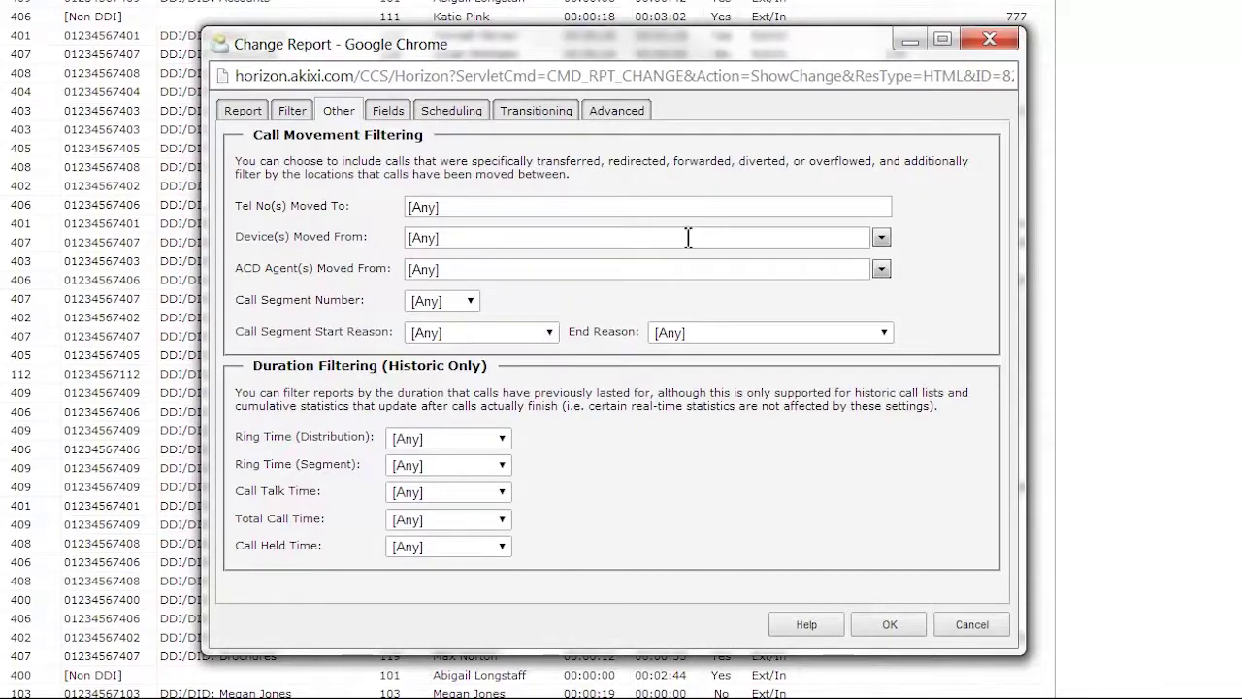
Review End Reason, Call Talk Time and Call Held Time options at Any, then view the Fields tab
left_click(817, 339)
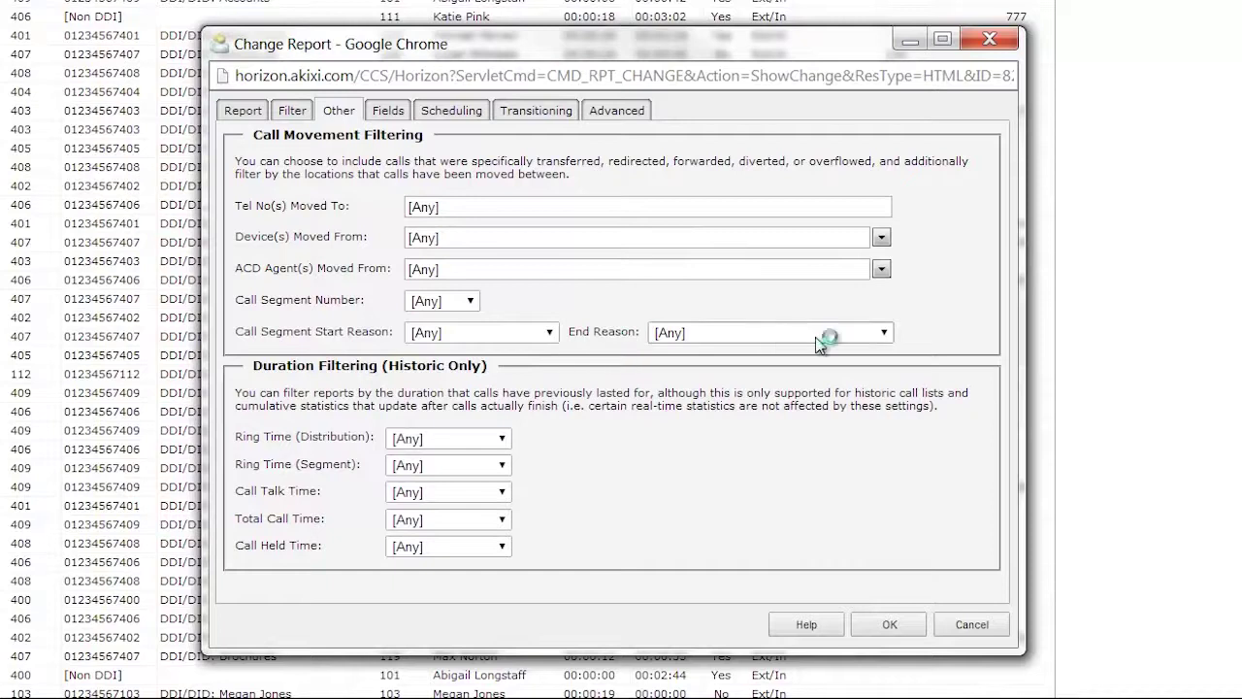
left_click(879, 336)
left_click(951, 318)
left_click(502, 492)
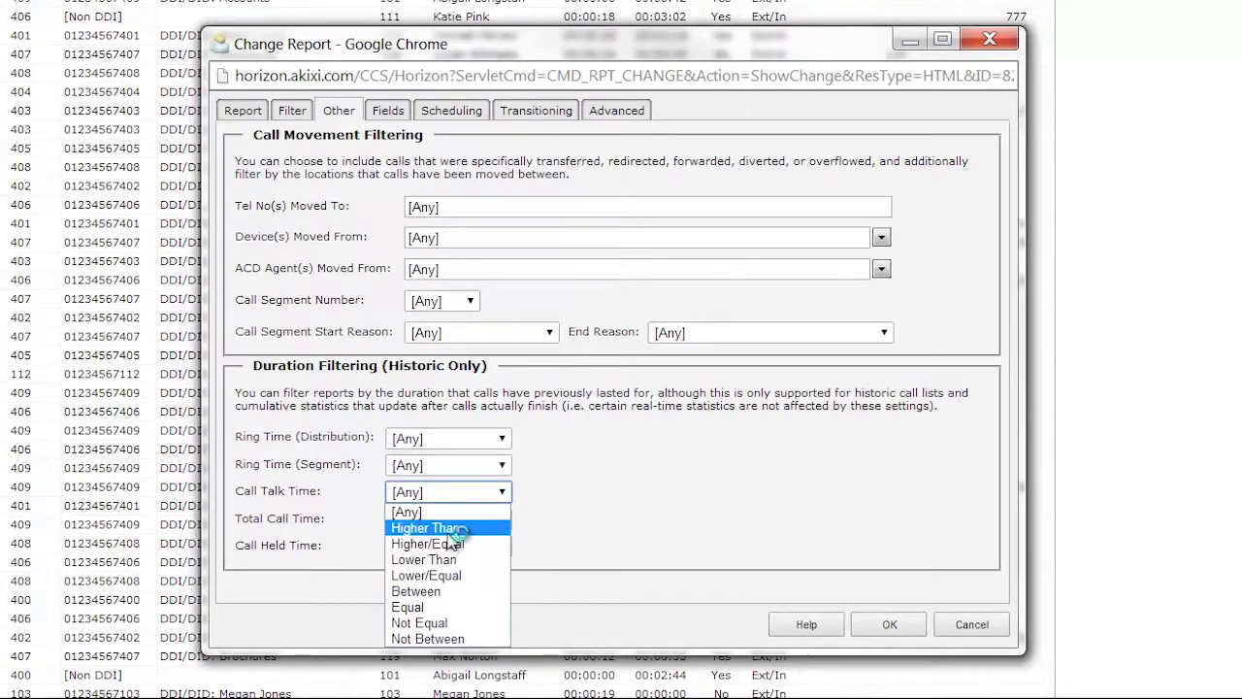
left_click(631, 504)
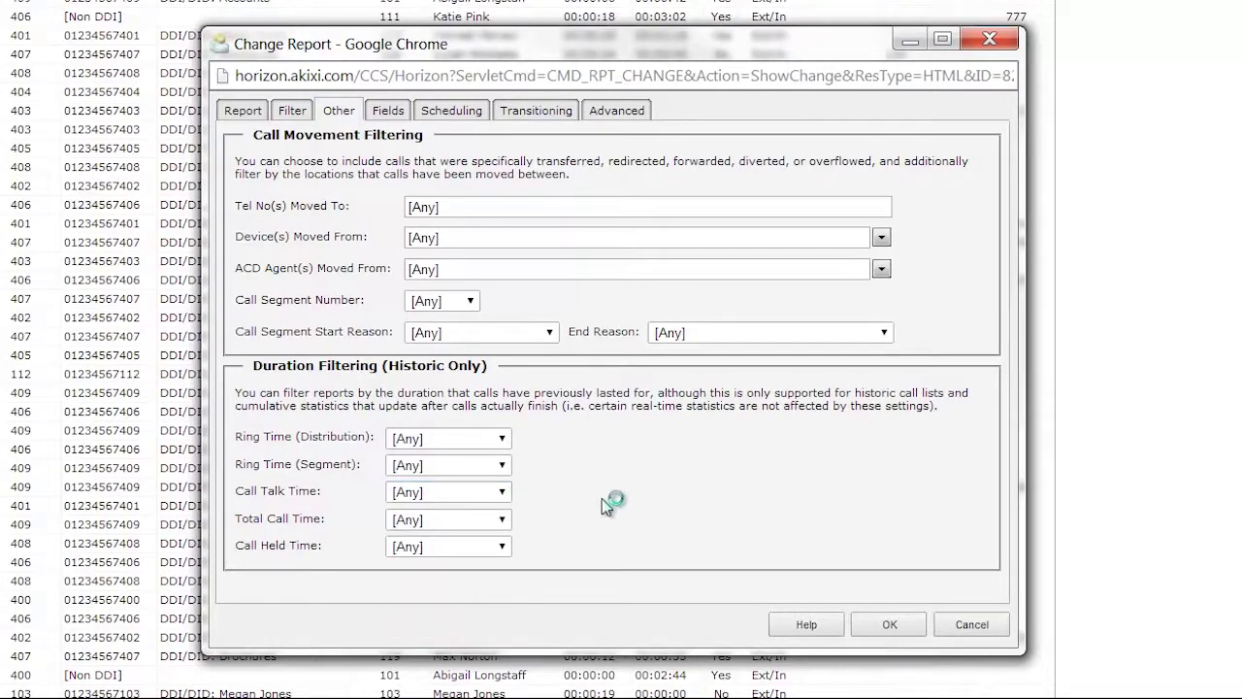
left_click(501, 546)
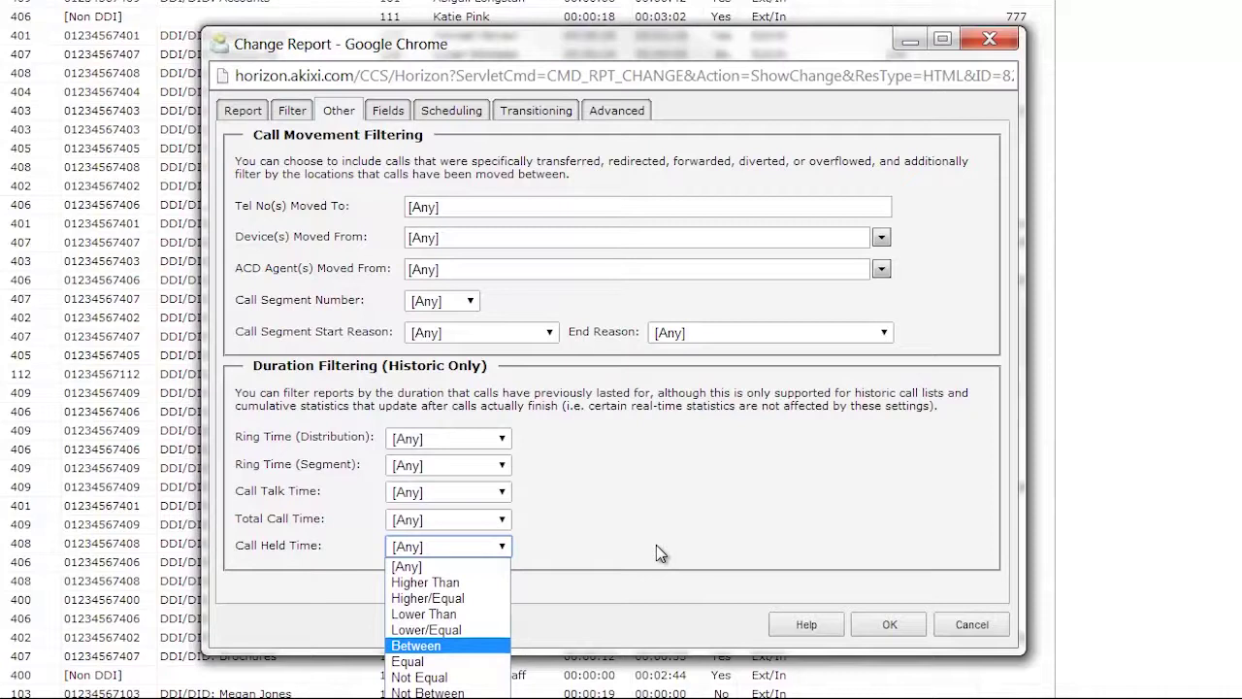
left_click(386, 112)
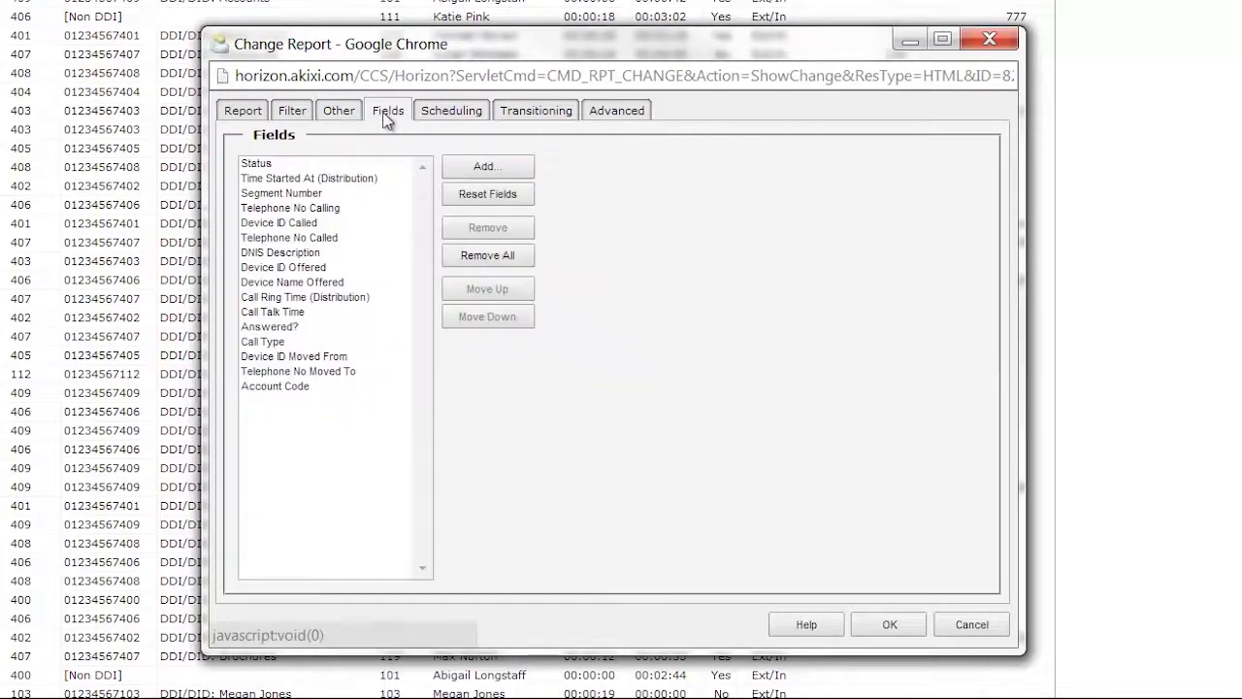
left_click(386, 114)
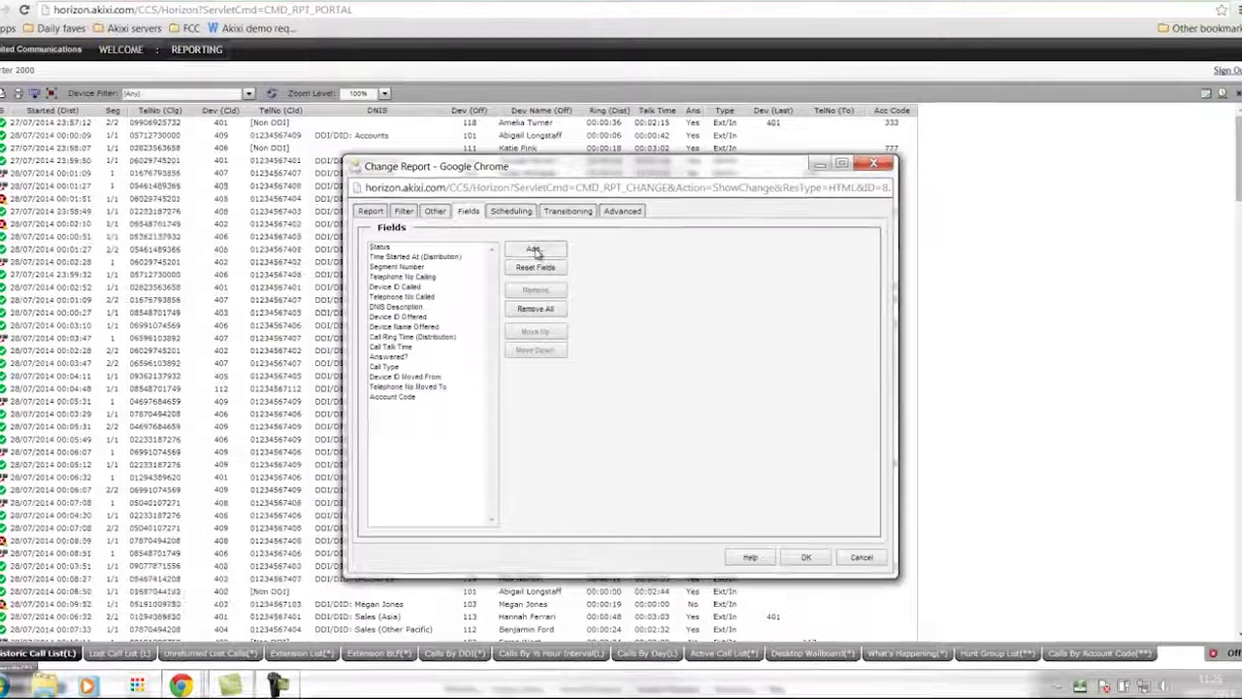
left_click(536, 251)
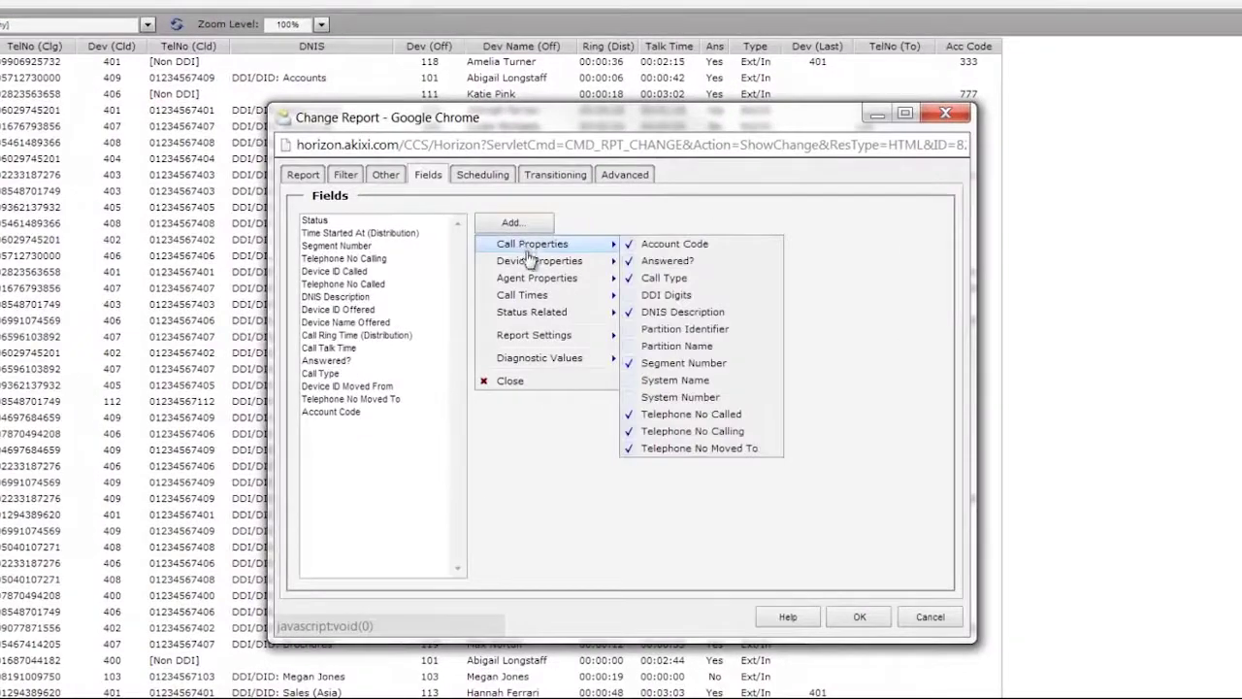
mouse_move(536, 284)
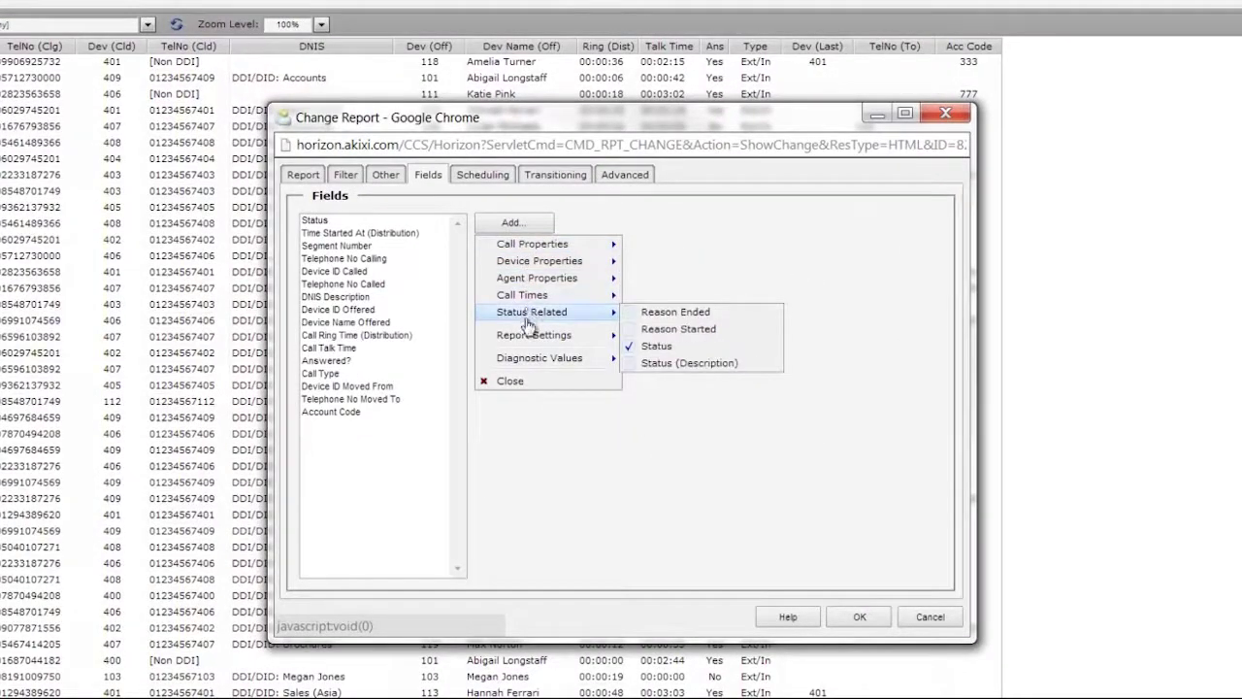
left_click(378, 488)
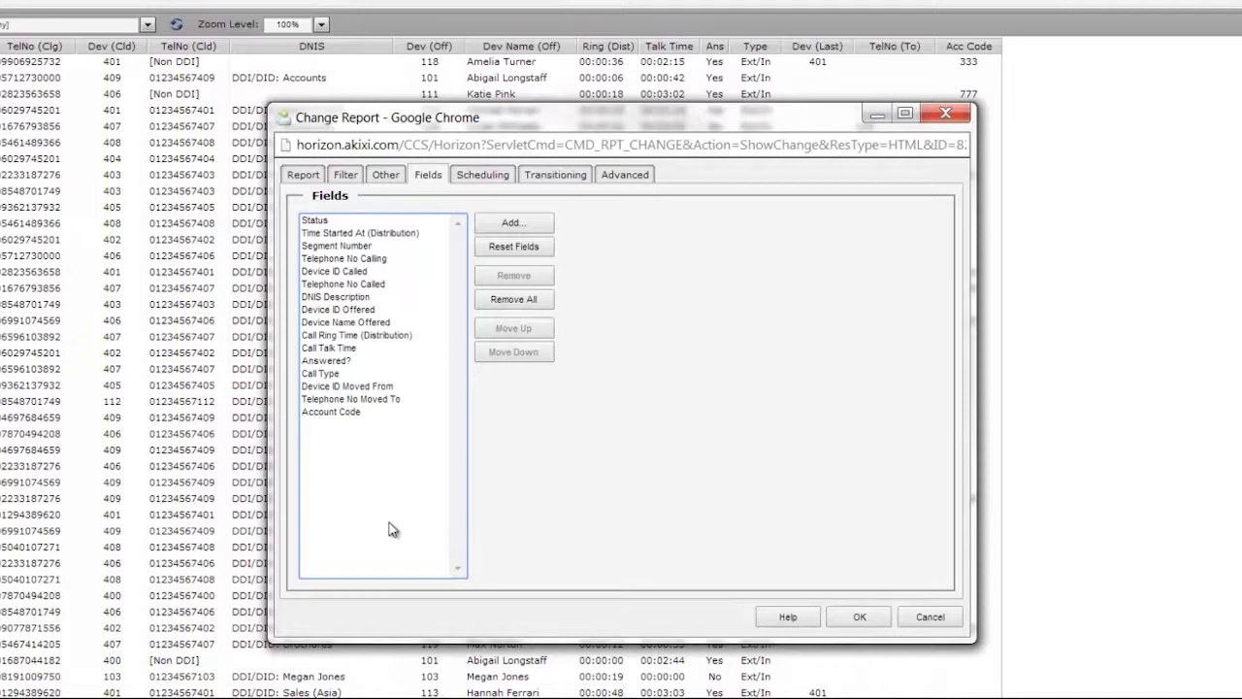
Try a Daily schedule, revert to [Not Scheduled], and return to the Filter tab
left_click(491, 179)
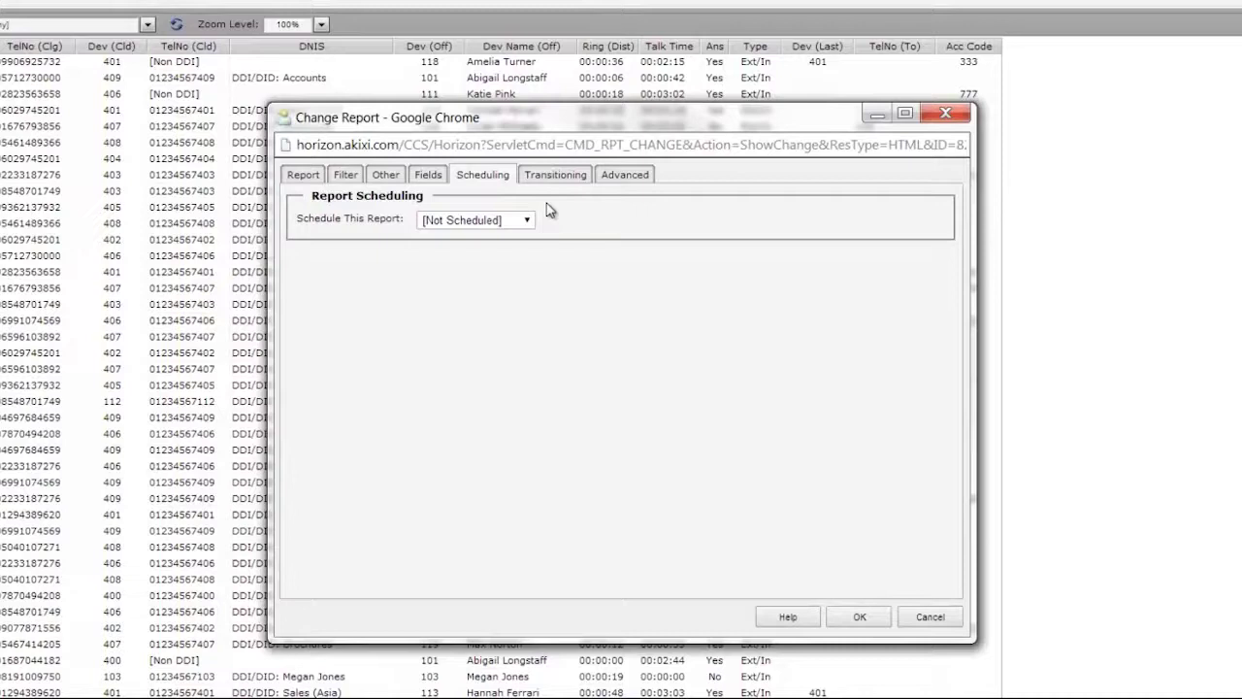
left_click(530, 220)
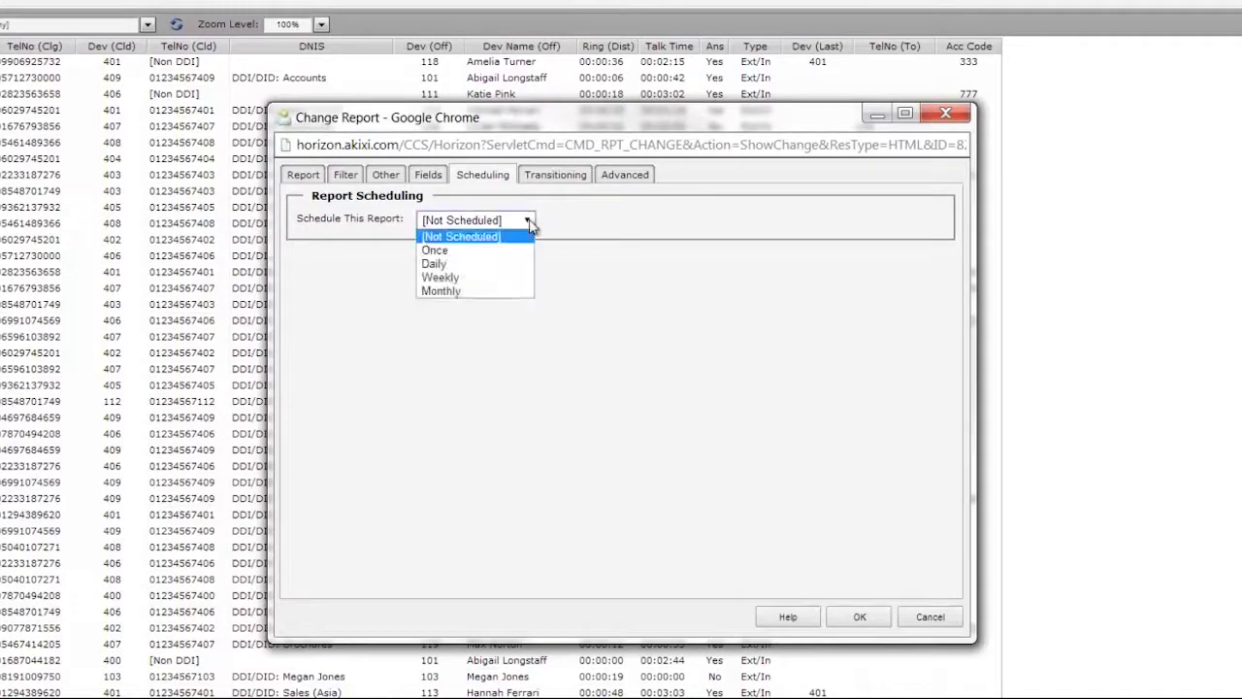
left_click(483, 268)
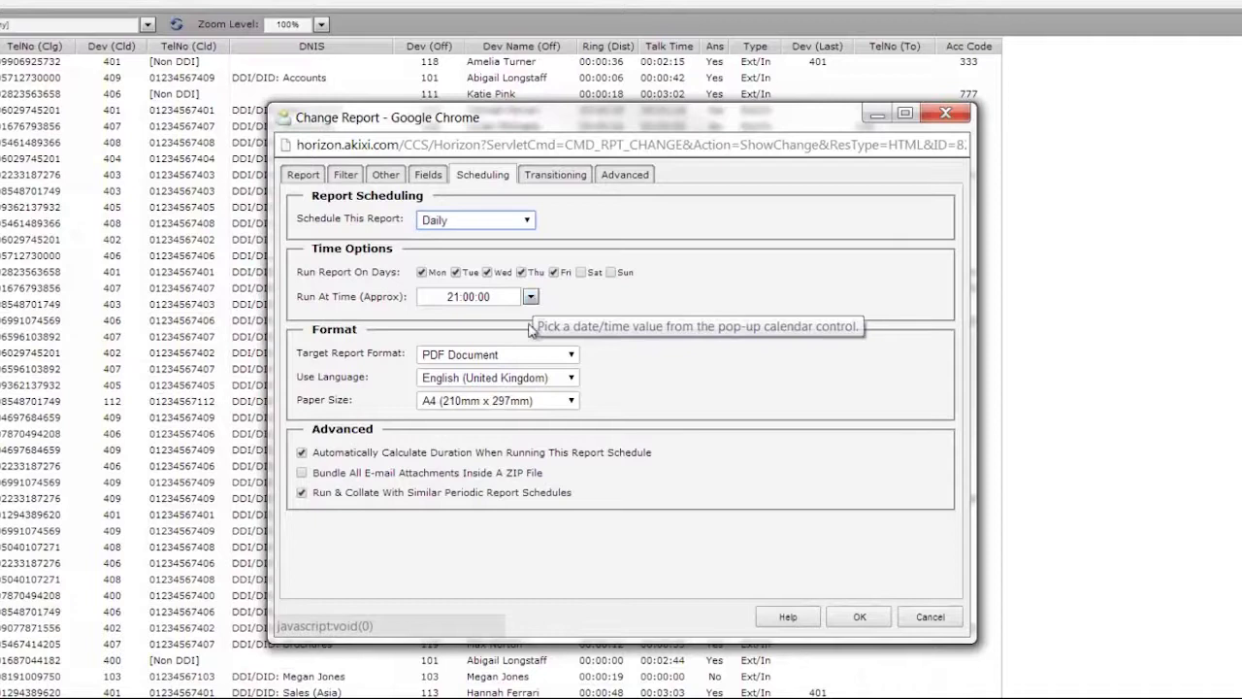
left_click(572, 357)
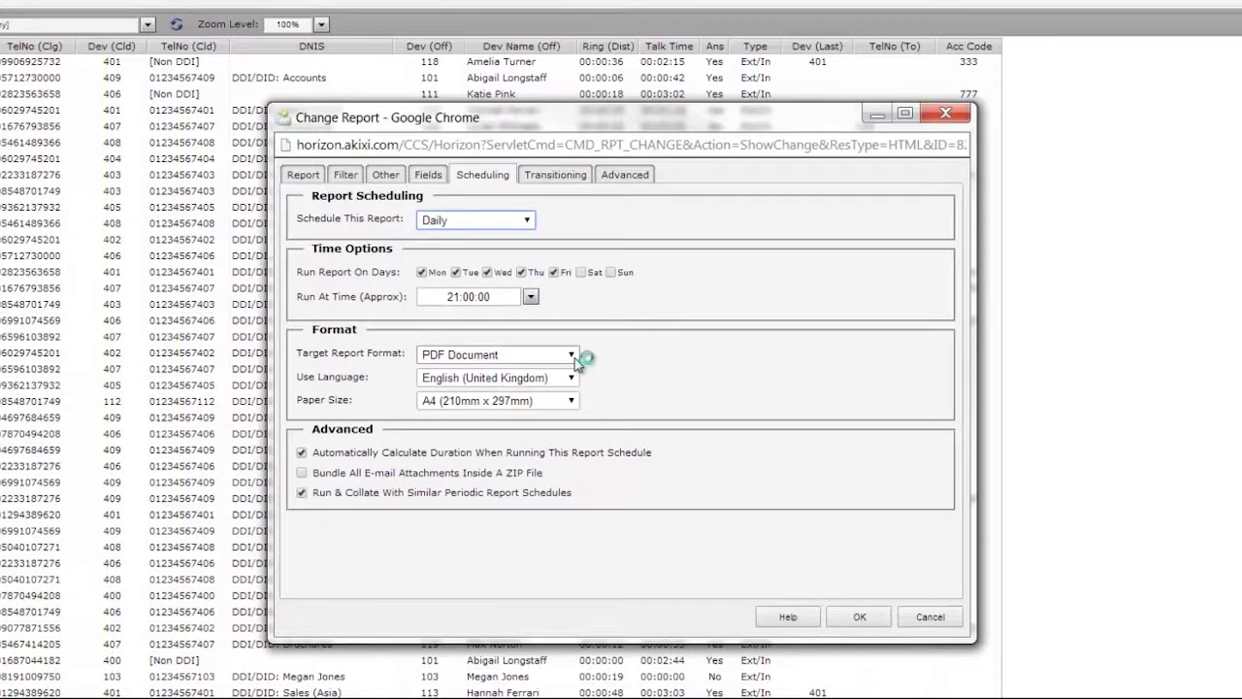
left_click(529, 221)
left_click(495, 240)
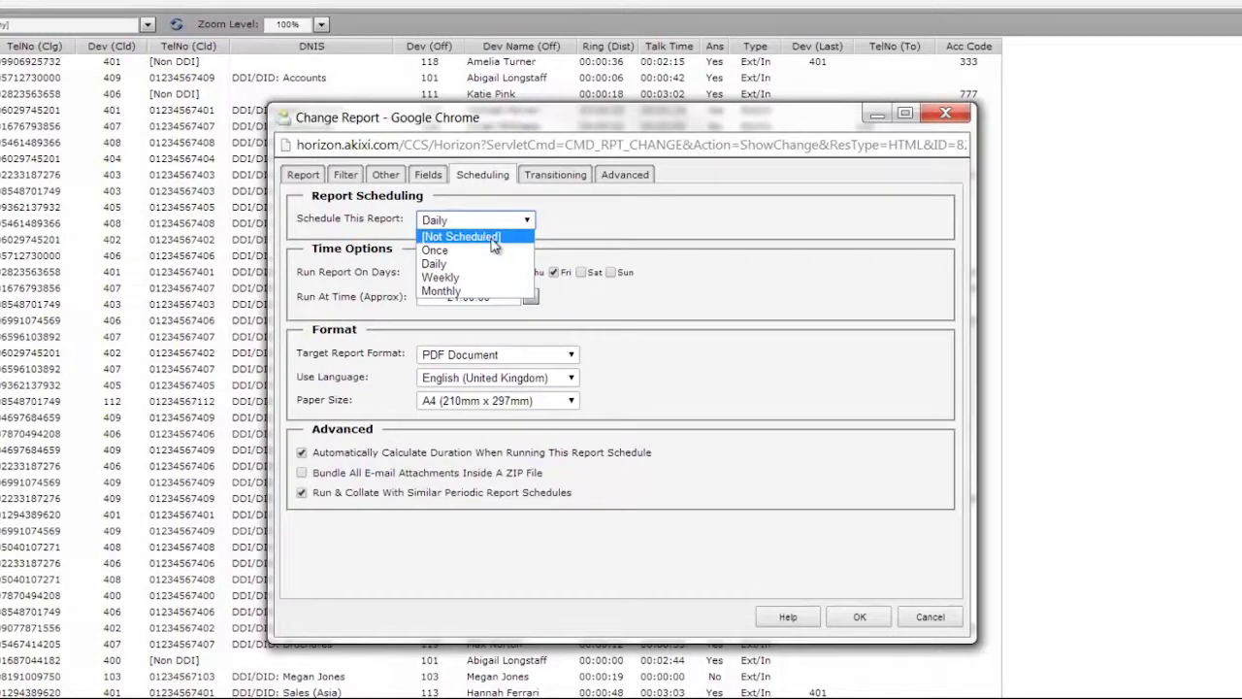
left_click(491, 238)
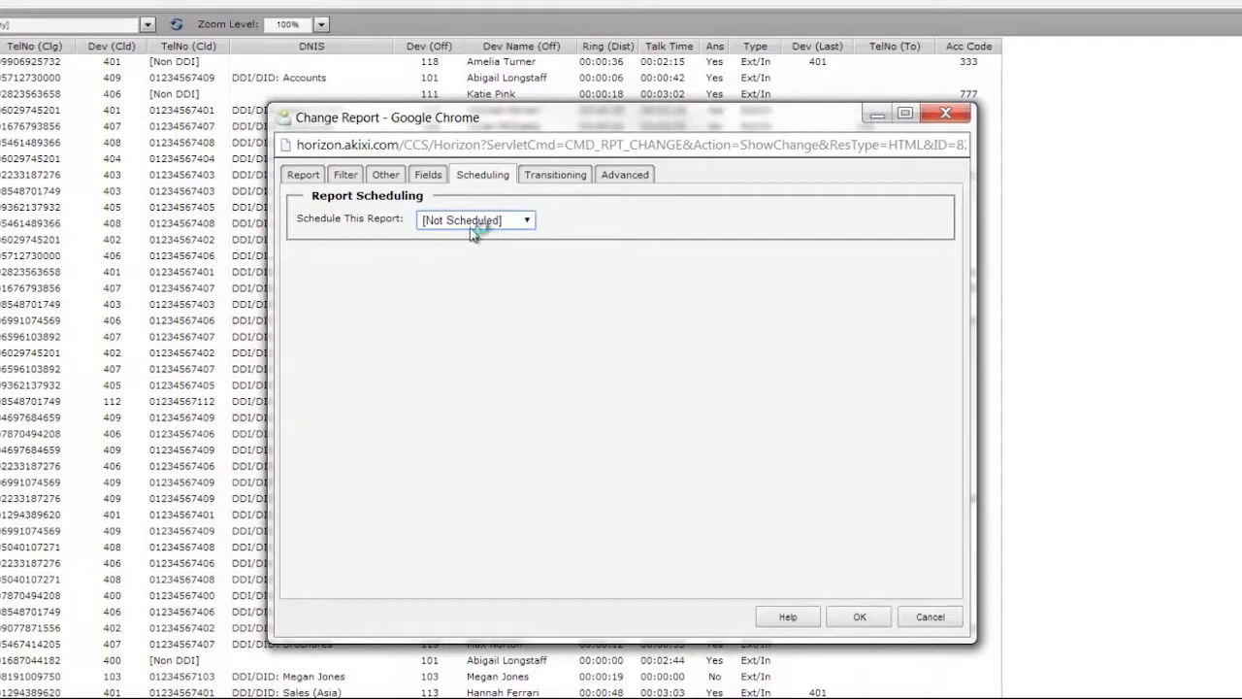
left_click(347, 175)
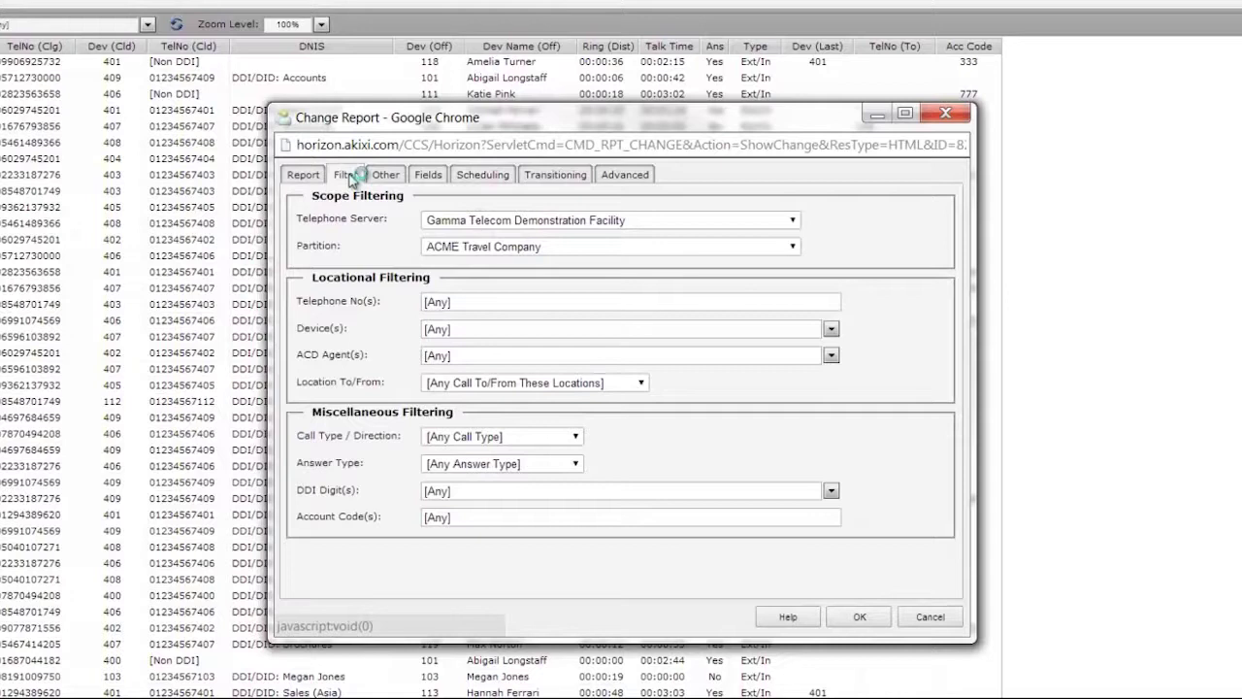
Limit Answer Type to Abandoned calls, apply with OK, and switch to the Lost Call List report
left_click(576, 464)
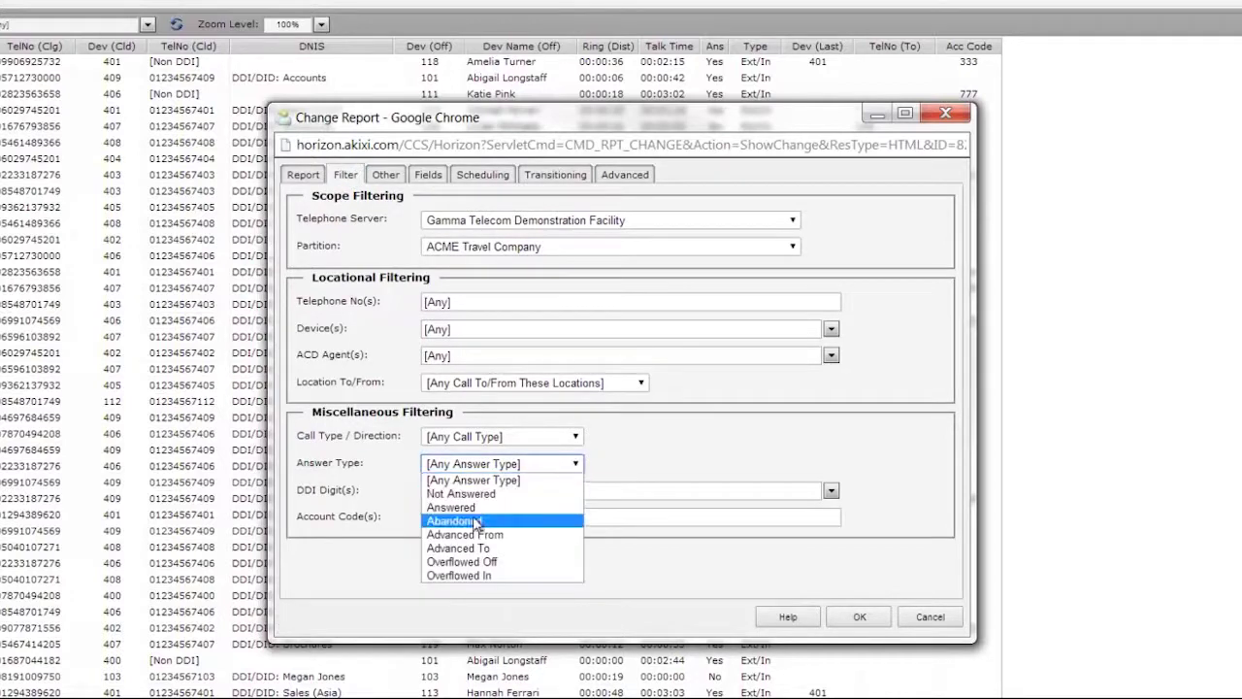
left_click(475, 522)
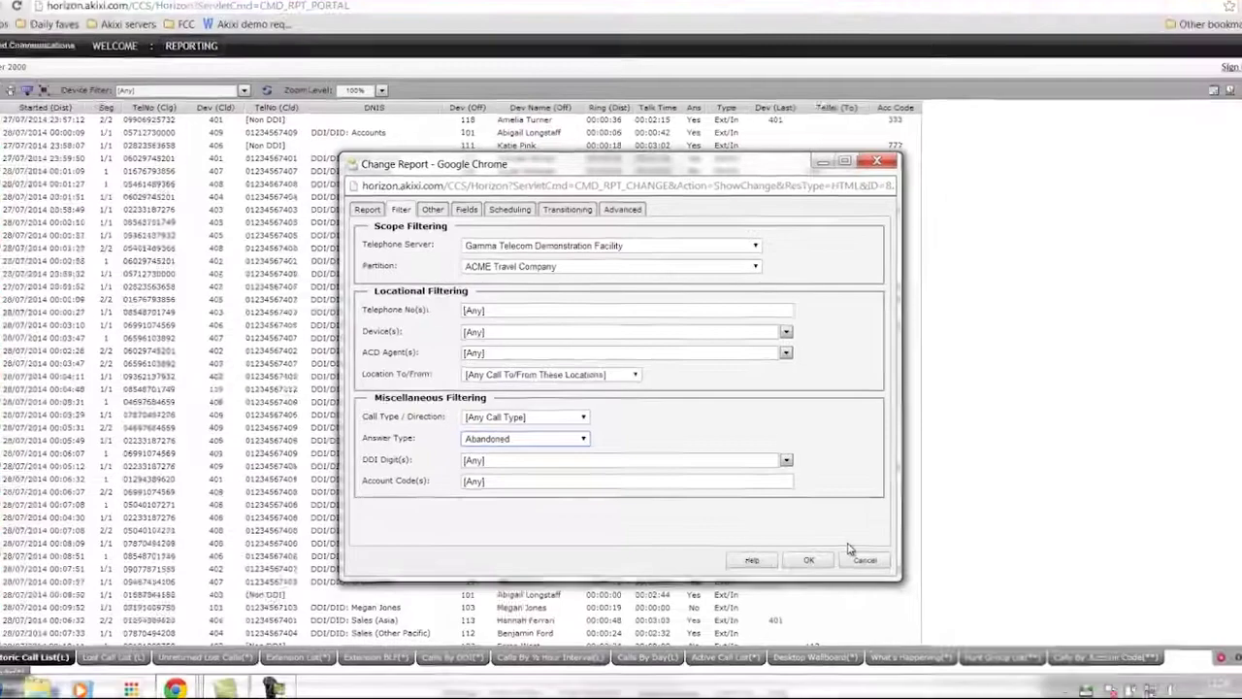
left_click(808, 560)
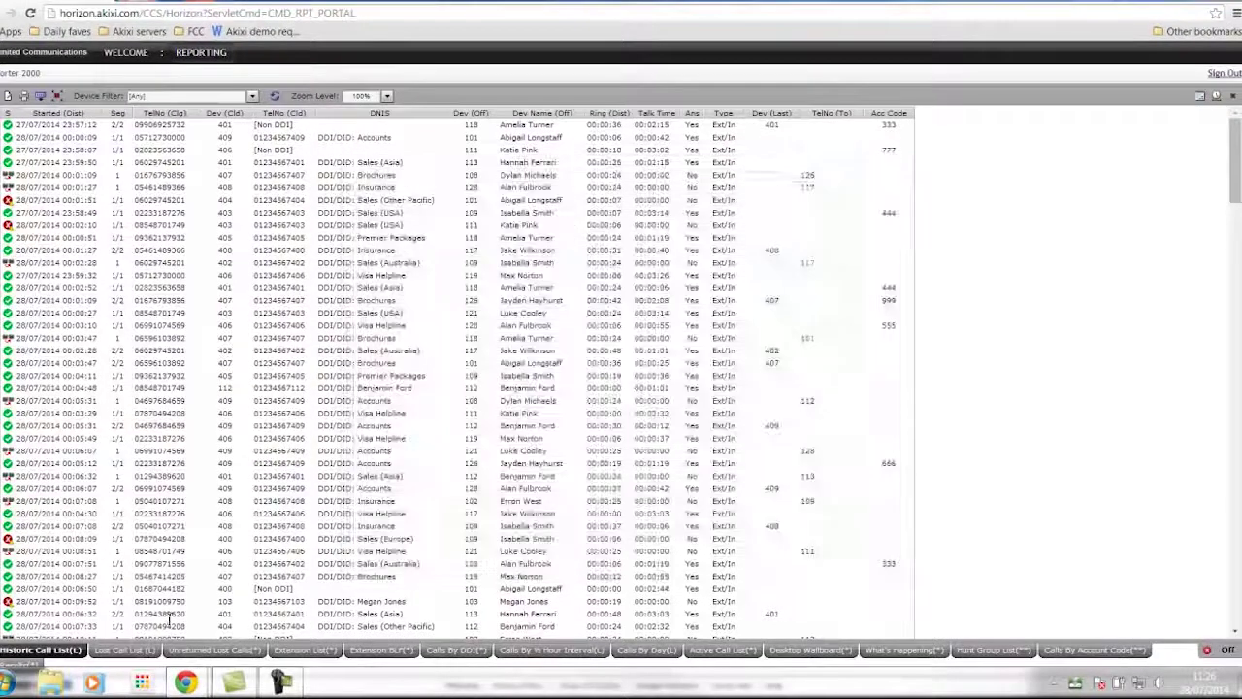
left_click(120, 650)
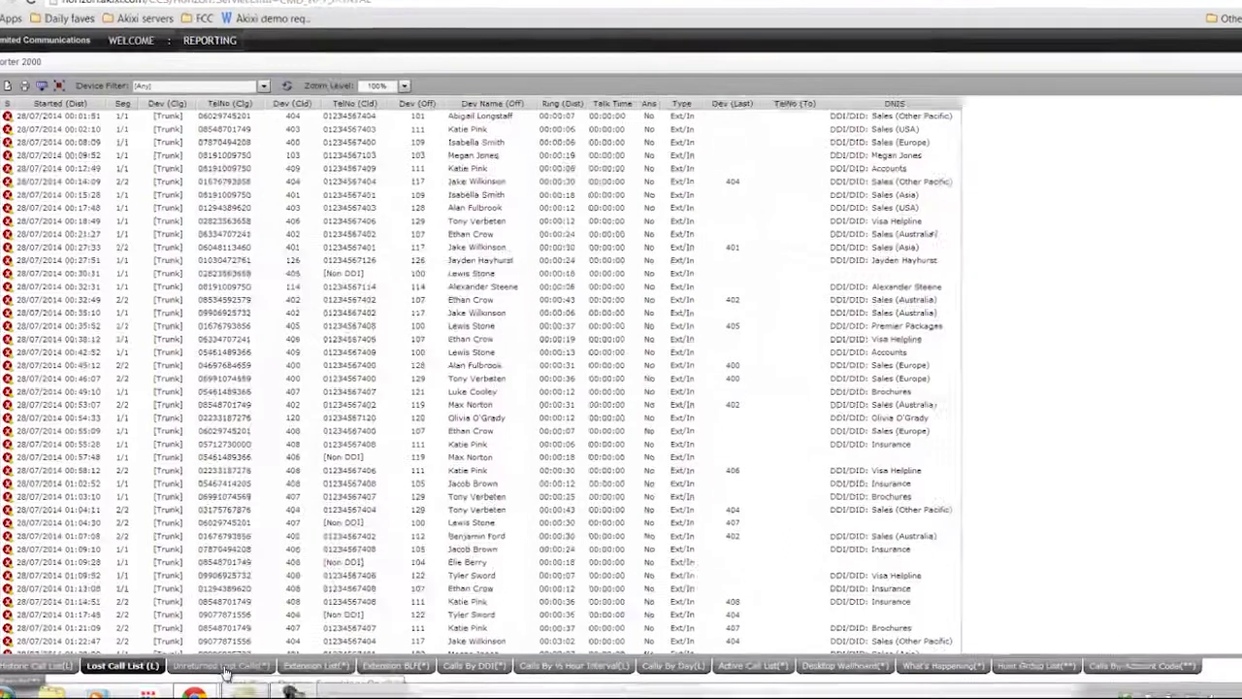
Switch to the Unreturned Lost Calls report for 28/07/2014, with its Returned At times
left_click(215, 658)
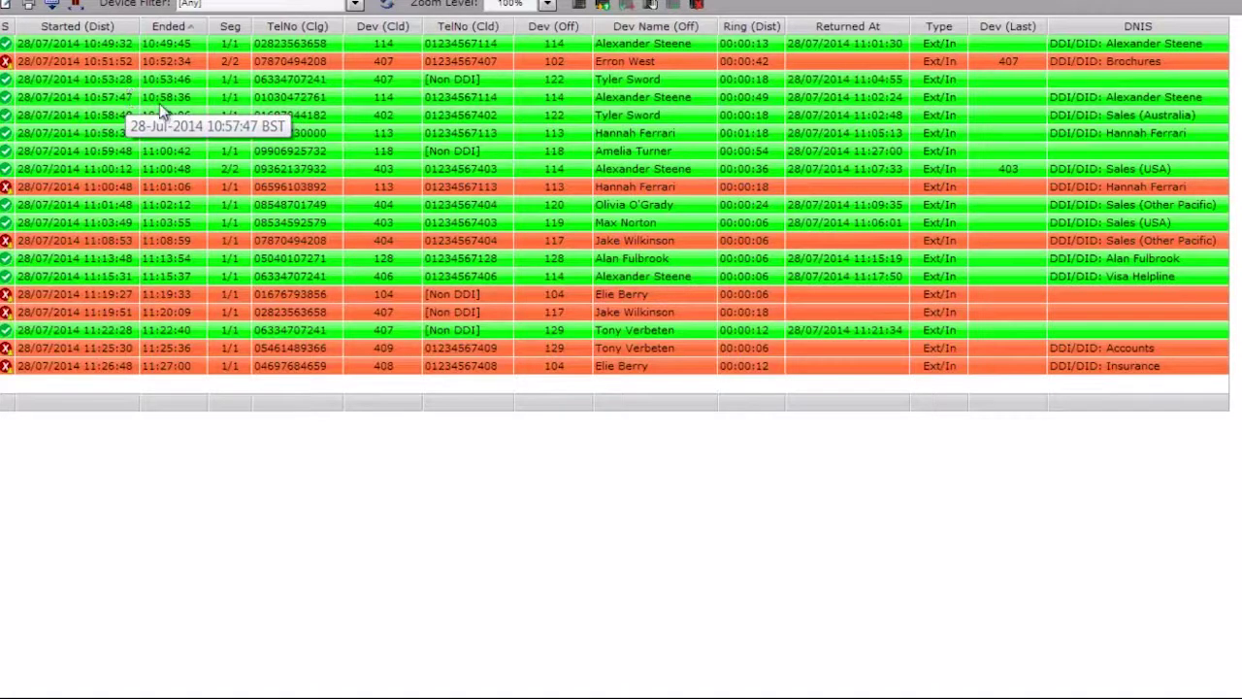
right_click(7, 65)
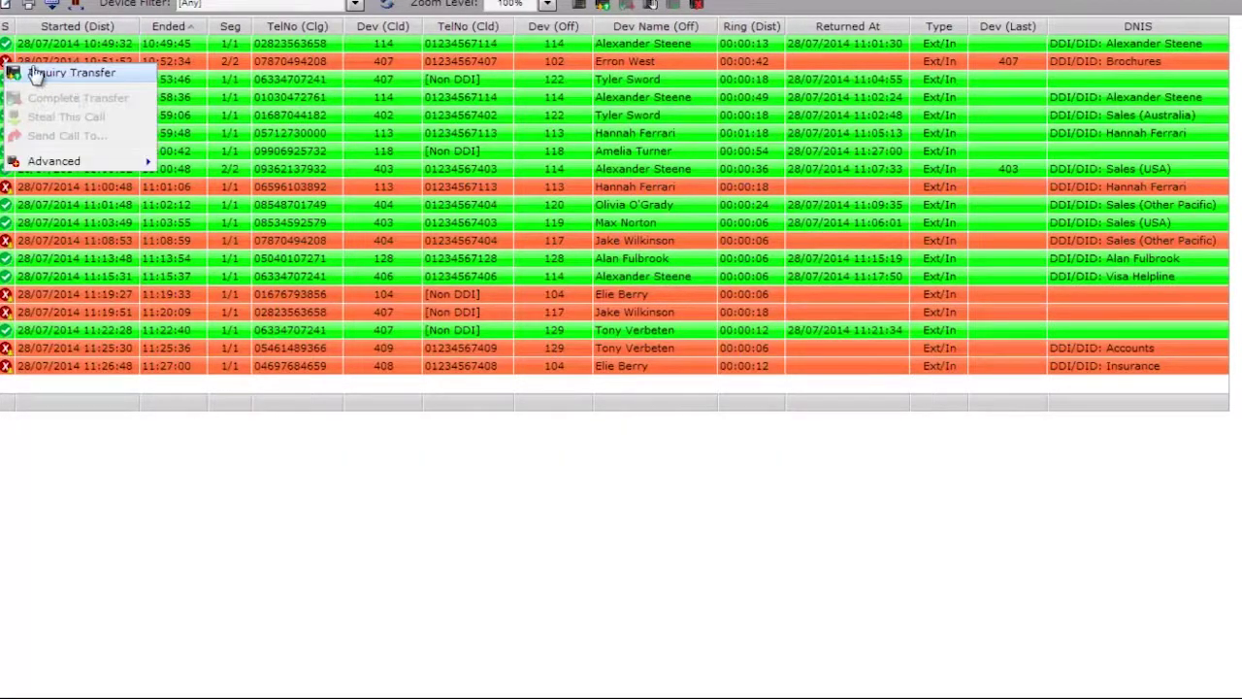
left_click(474, 548)
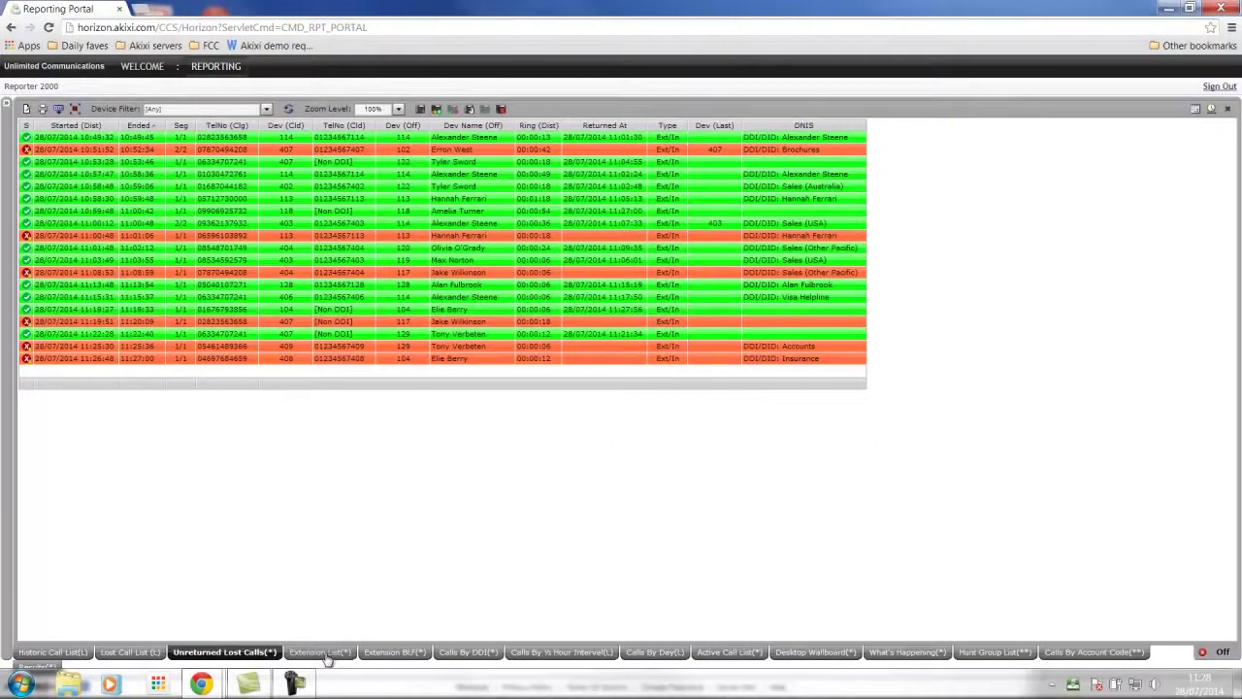
Open the Extension List report at 125% Medium zoom so all rows fit
left_click(320, 651)
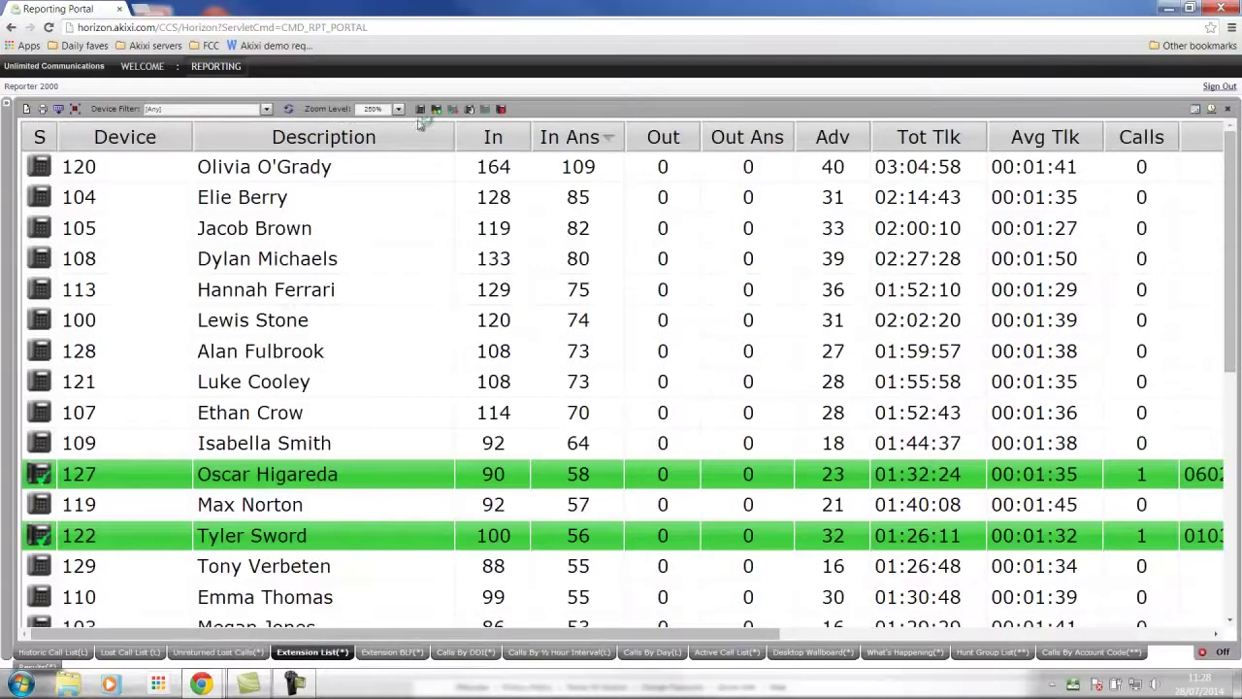
left_click(398, 109)
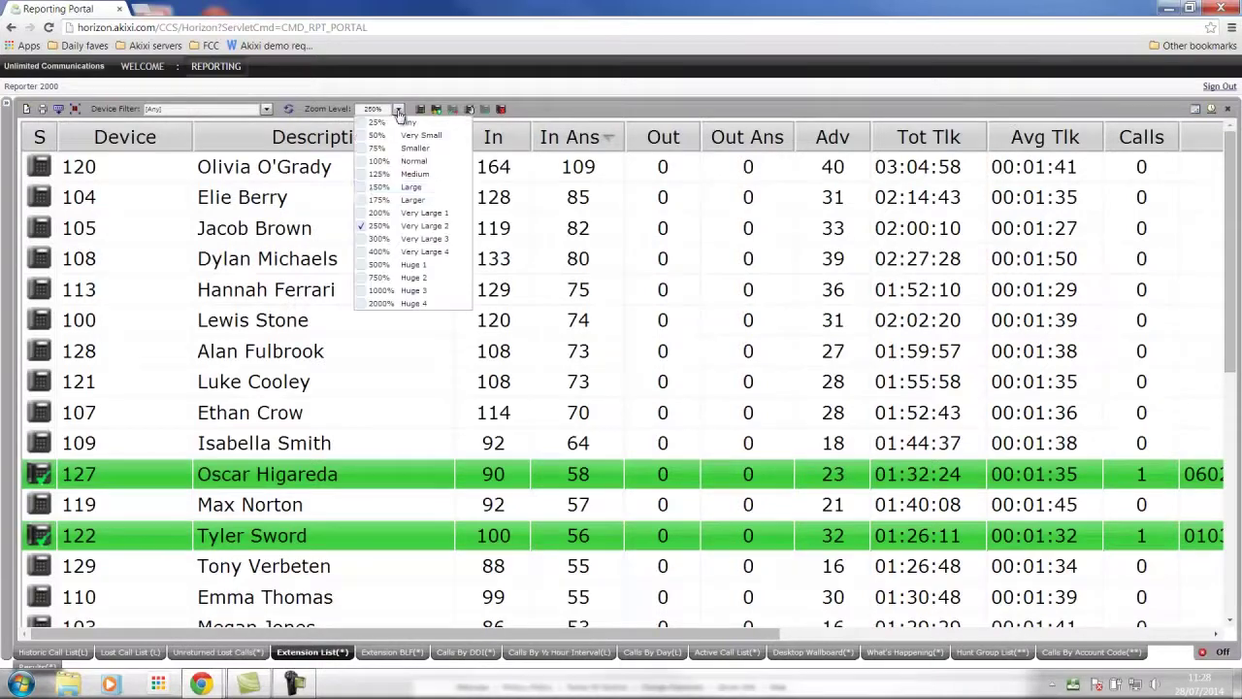
left_click(363, 174)
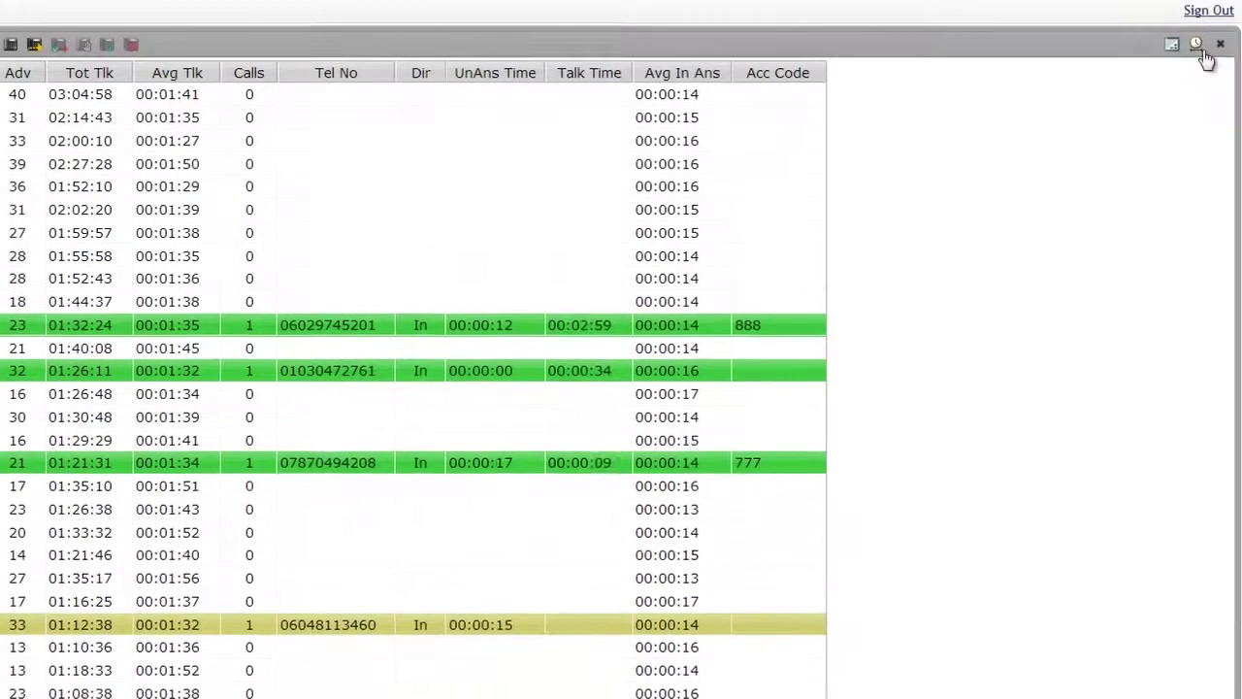
View This Week's extension statistics, then return the report to Real-Time (Now)
left_click(1210, 108)
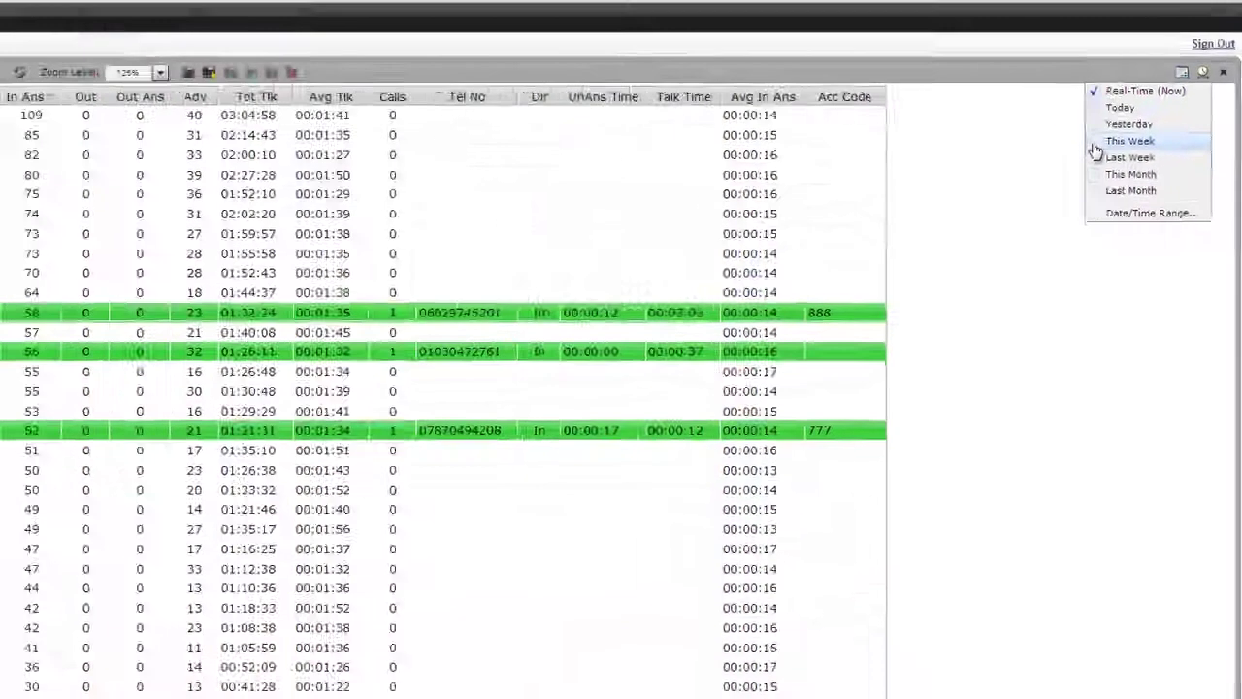
left_click(1096, 143)
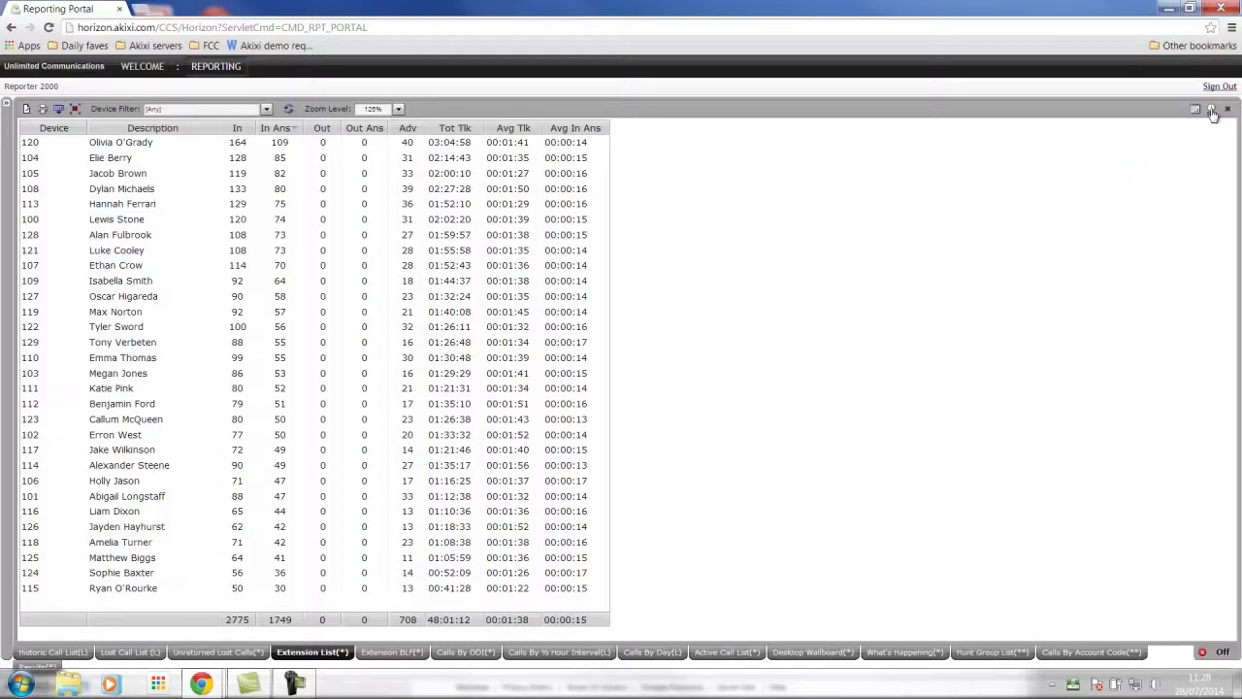
left_click(1211, 109)
left_click(1131, 123)
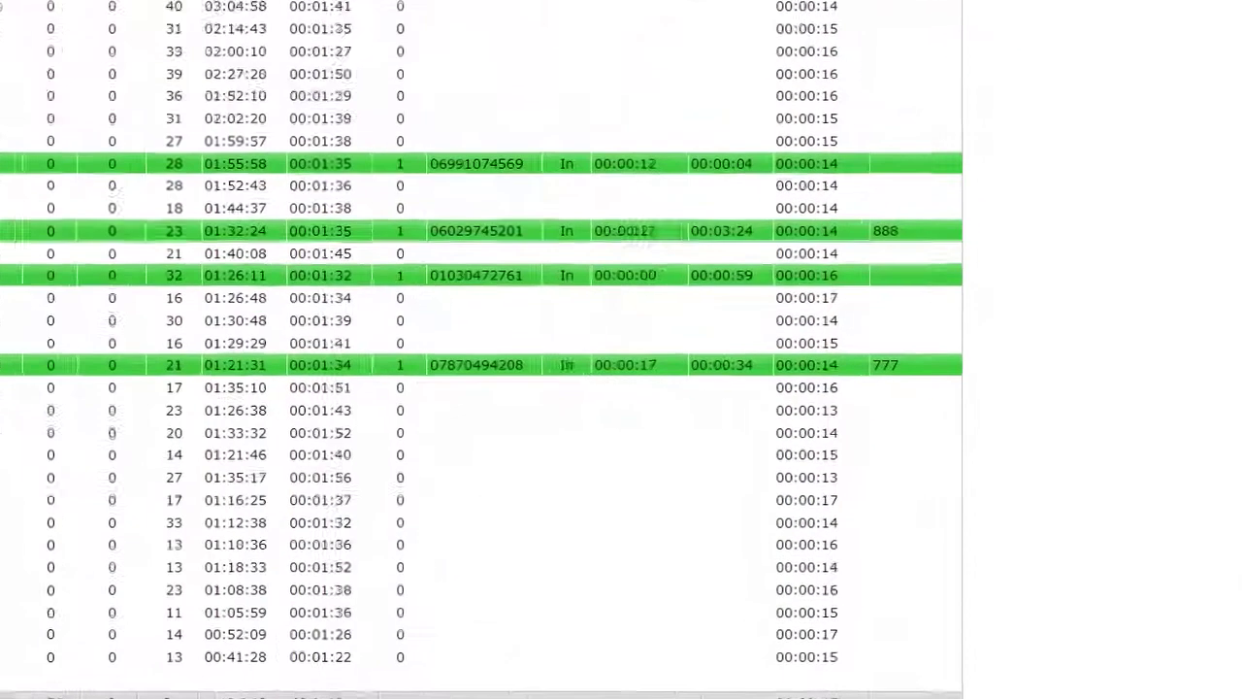
Show the Extension List's Fields settings and browse the fields available to add
left_click_drag(491, 55, 652, 60)
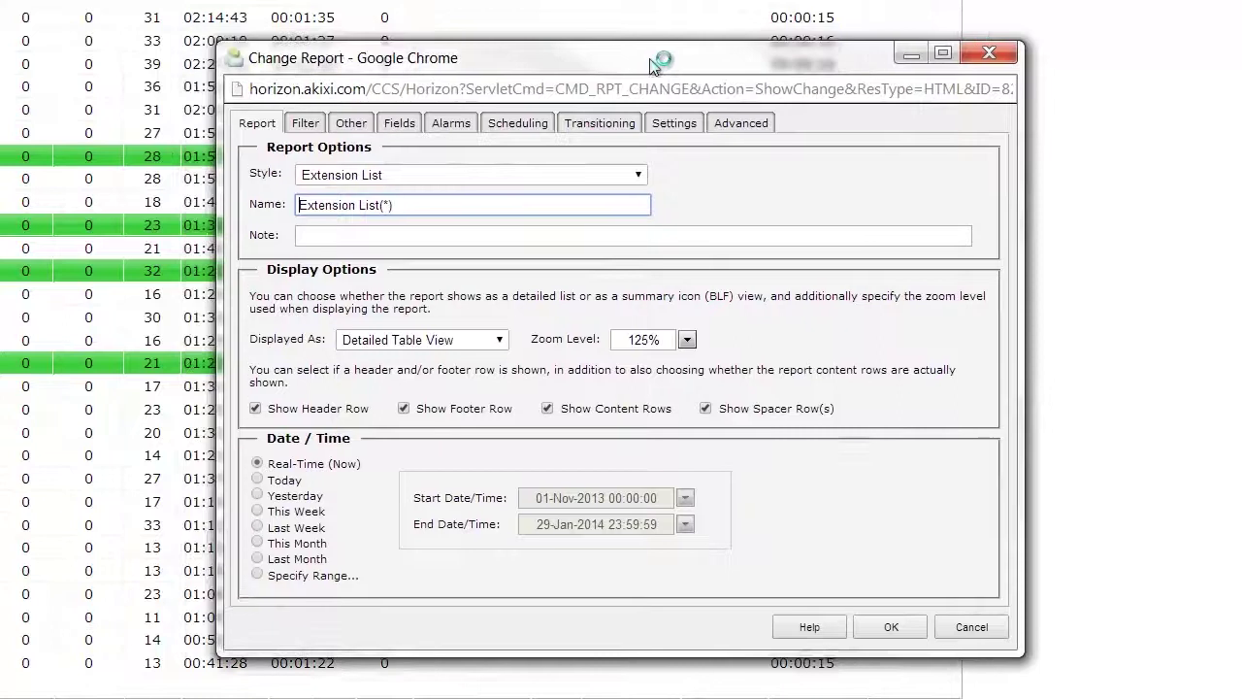
left_click(400, 123)
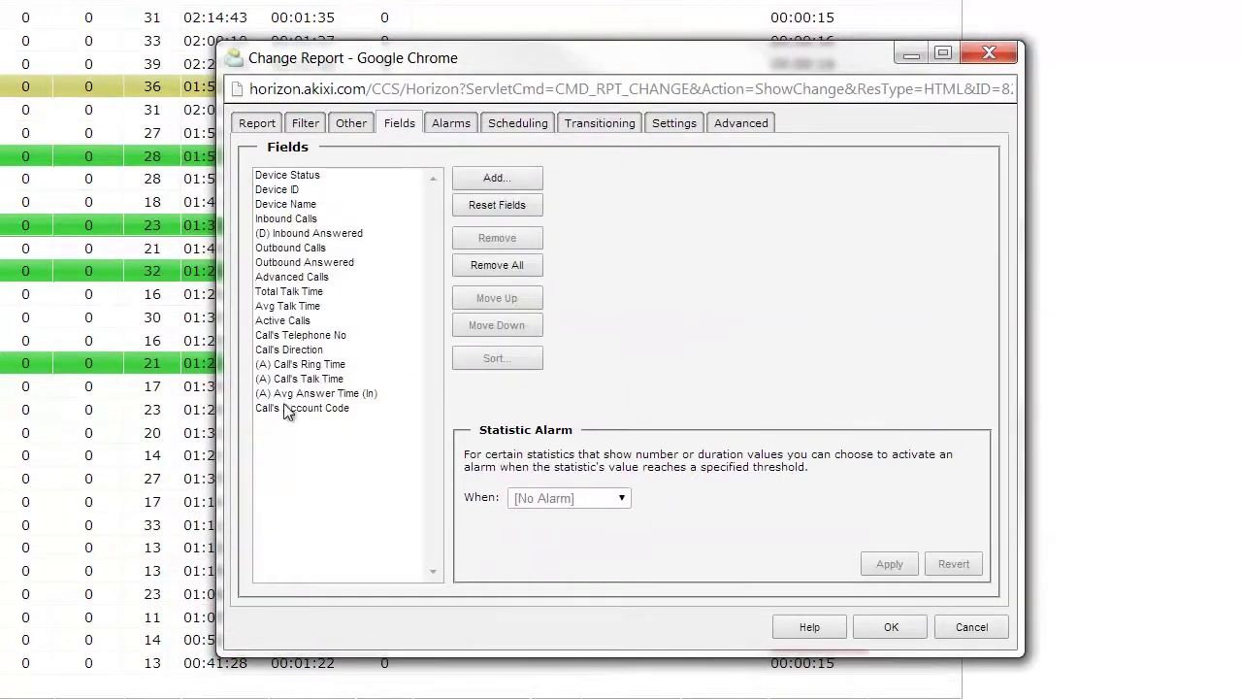
left_click(494, 182)
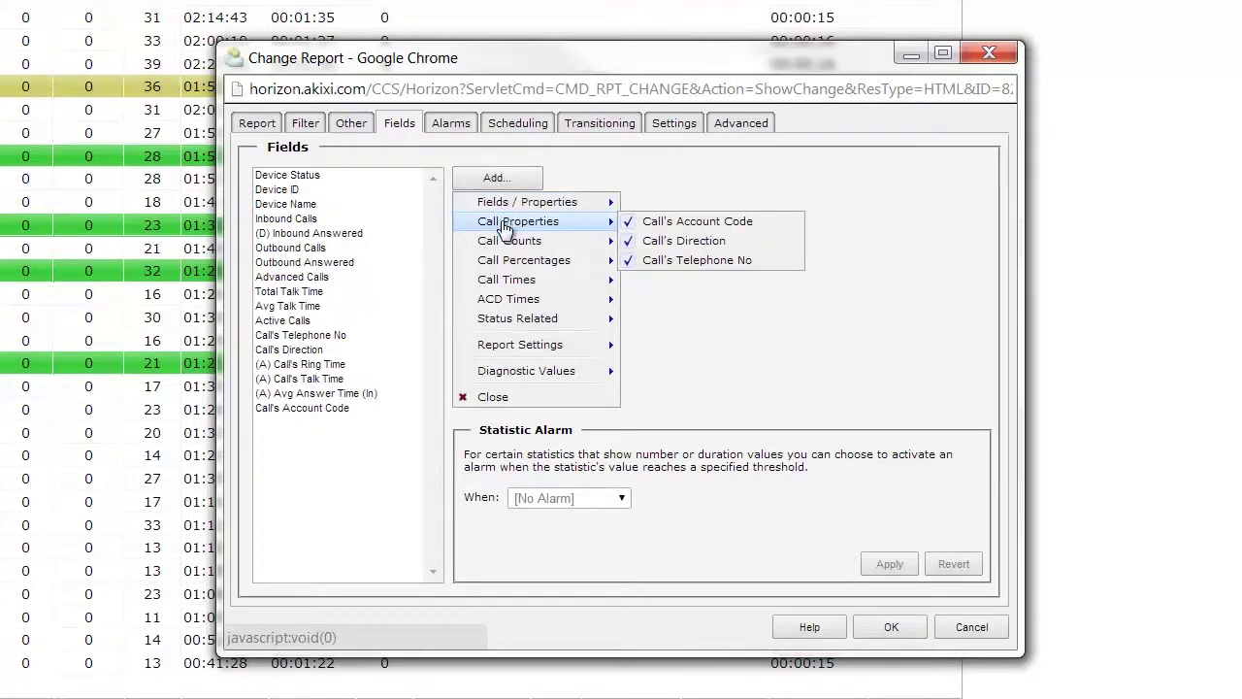
mouse_move(503, 248)
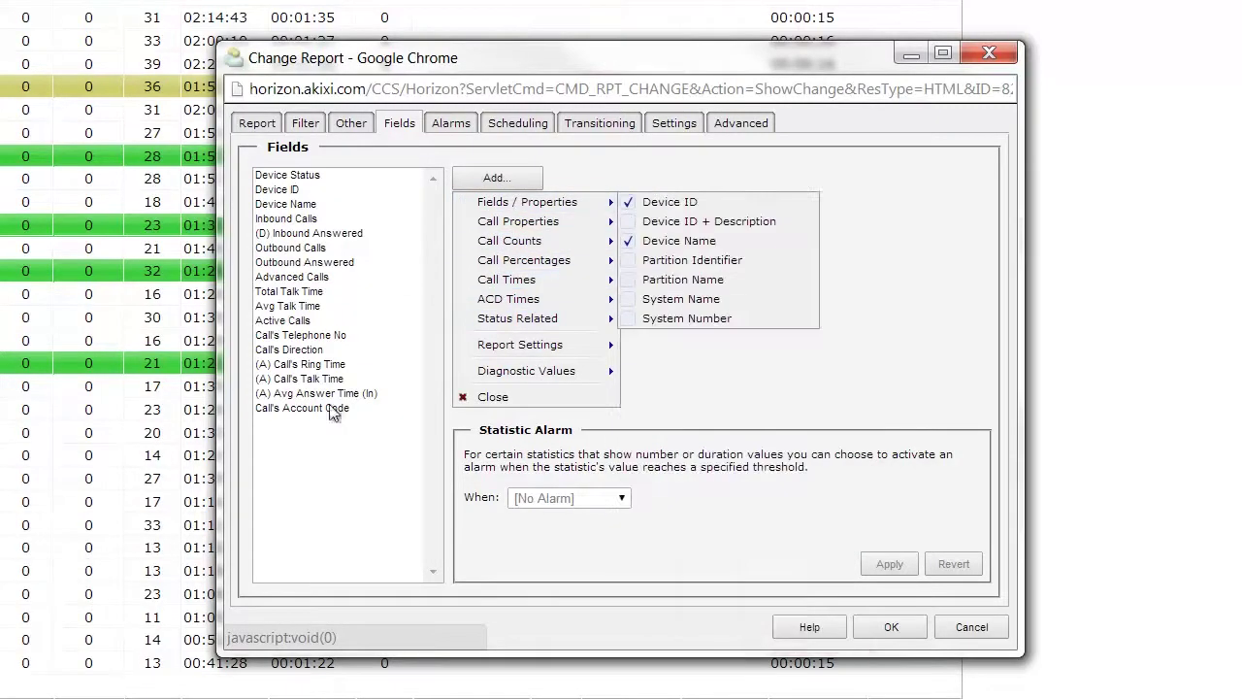
left_click(292, 495)
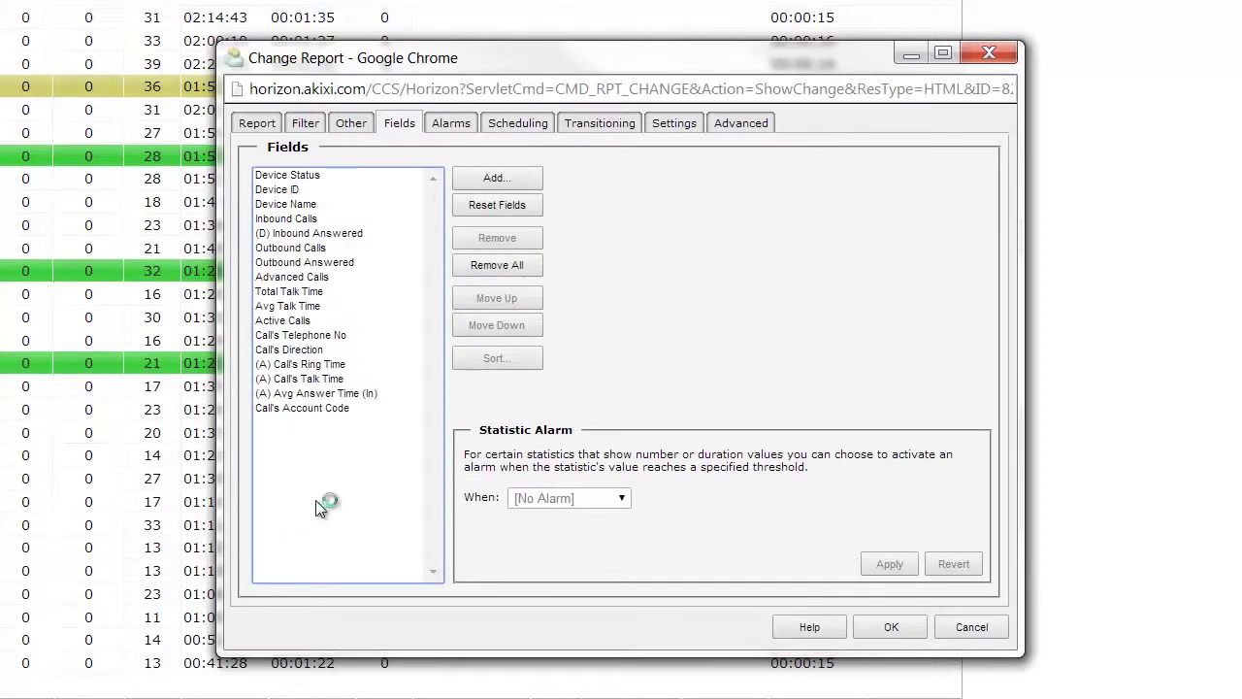
Check the Ring Time and Talk Time alarms, keeping Talk Time at Higher Than 2m 0s
left_click(316, 365)
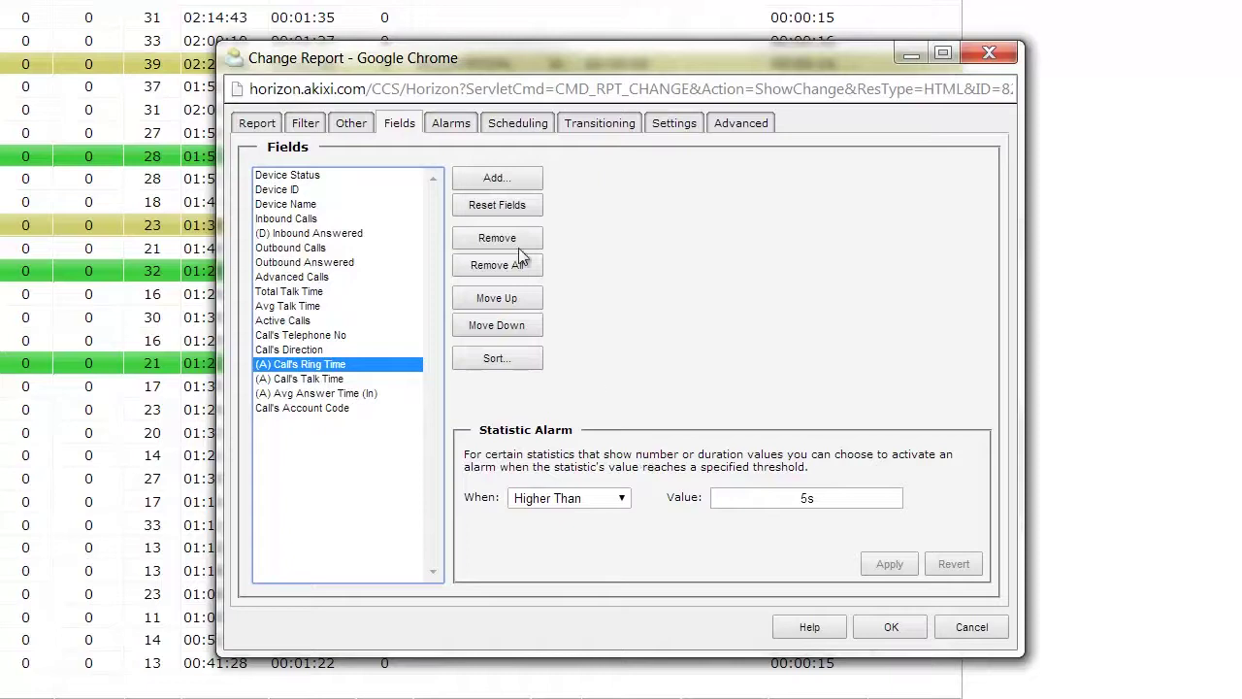
left_click(302, 379)
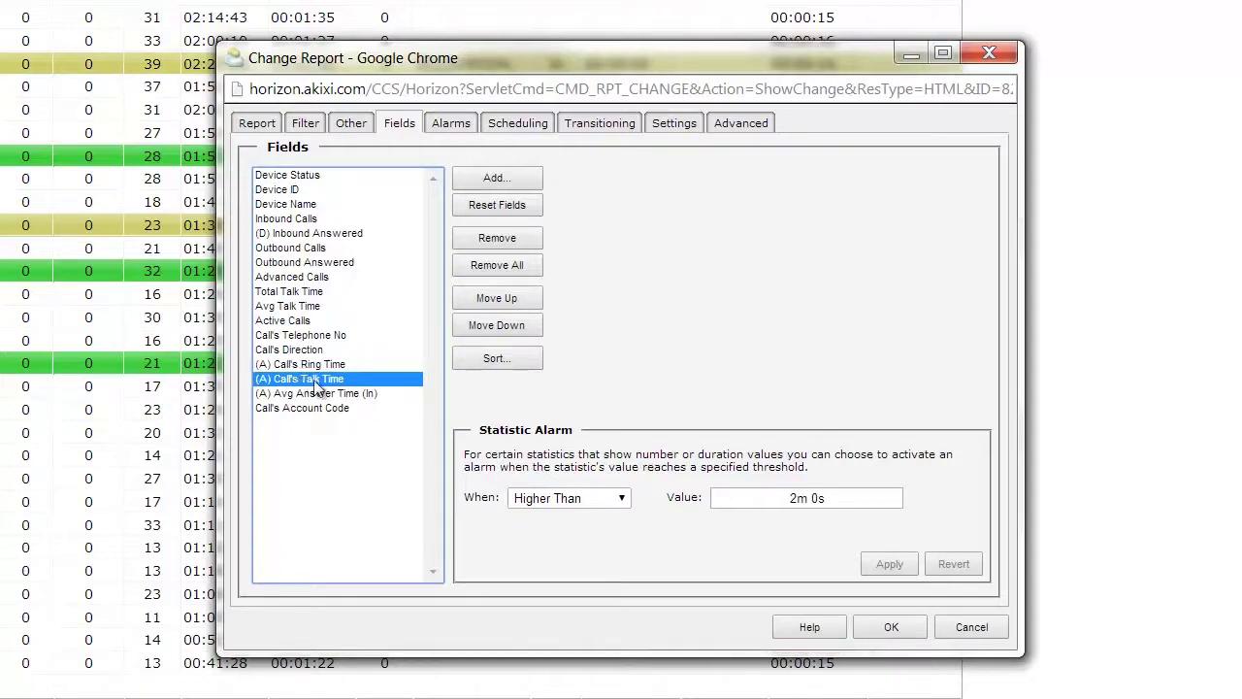
left_click(620, 499)
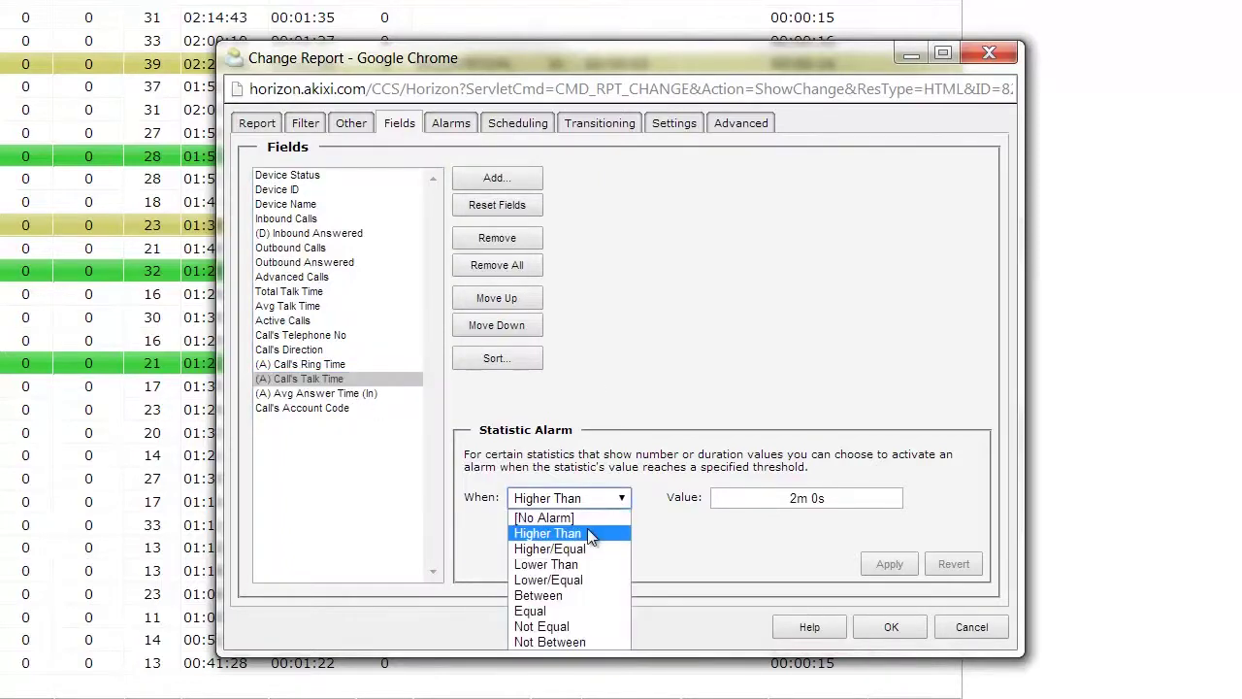
left_click(756, 519)
left_click(867, 500)
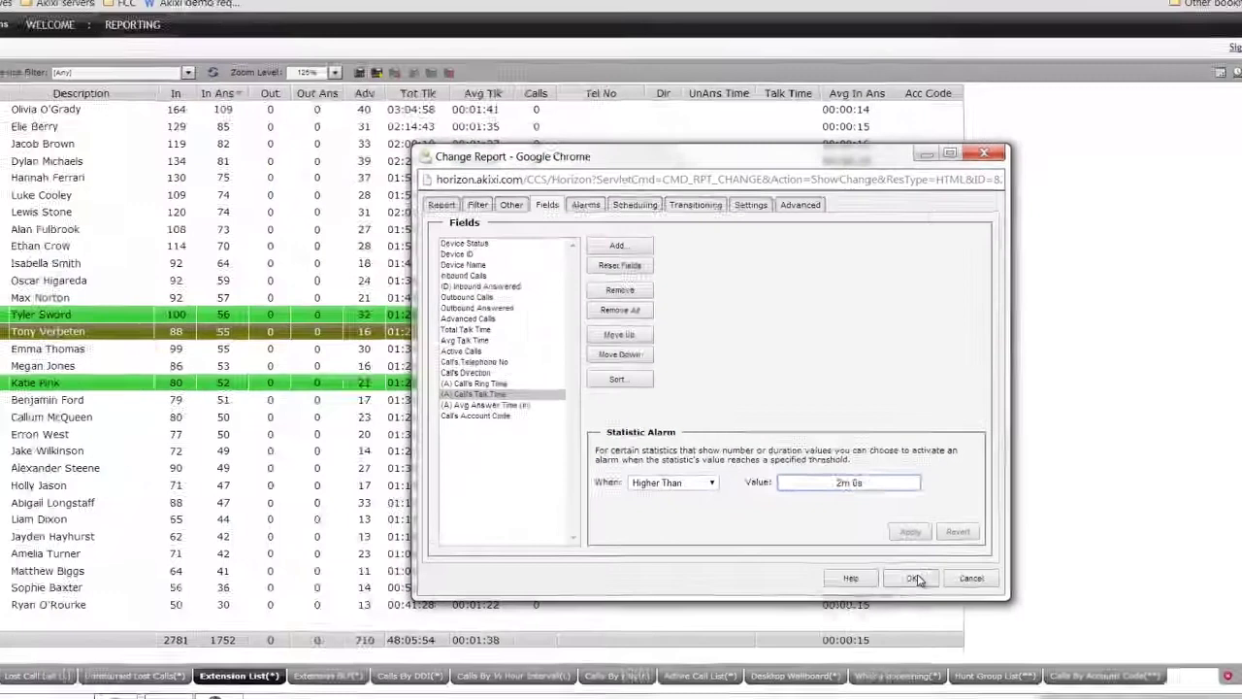
Save the report settings, then preview Send Call To for extension 114's call and cancel
left_click(891, 623)
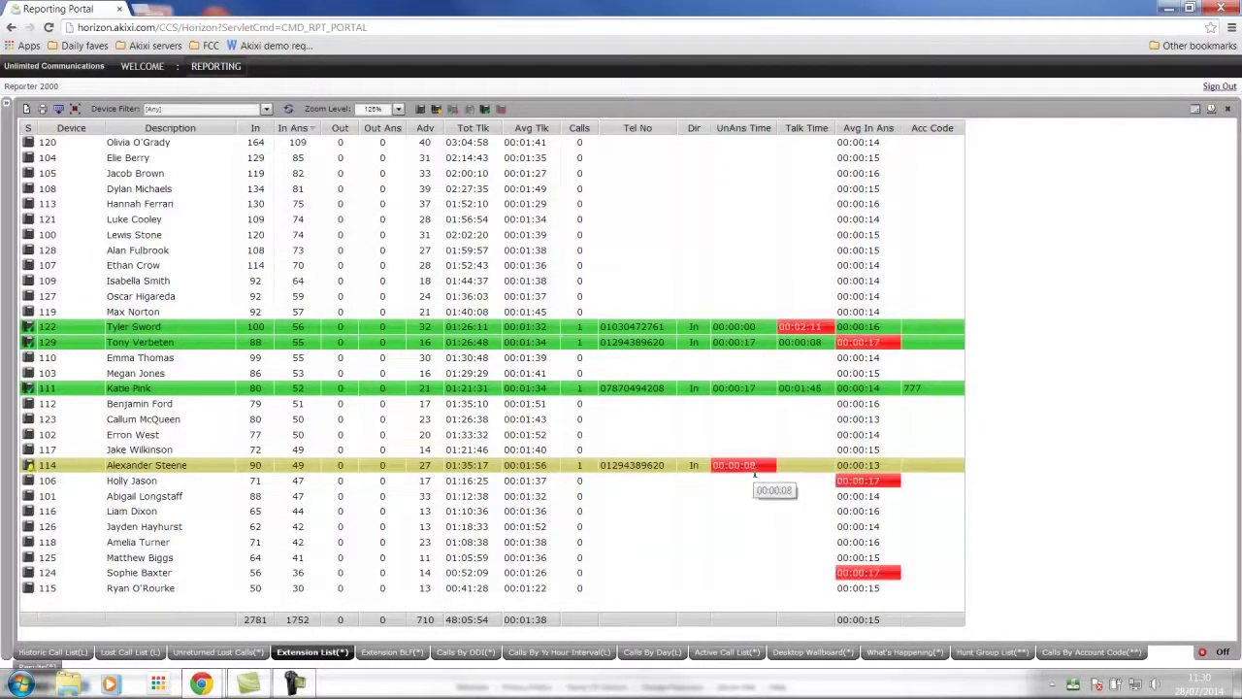
right_click(29, 464)
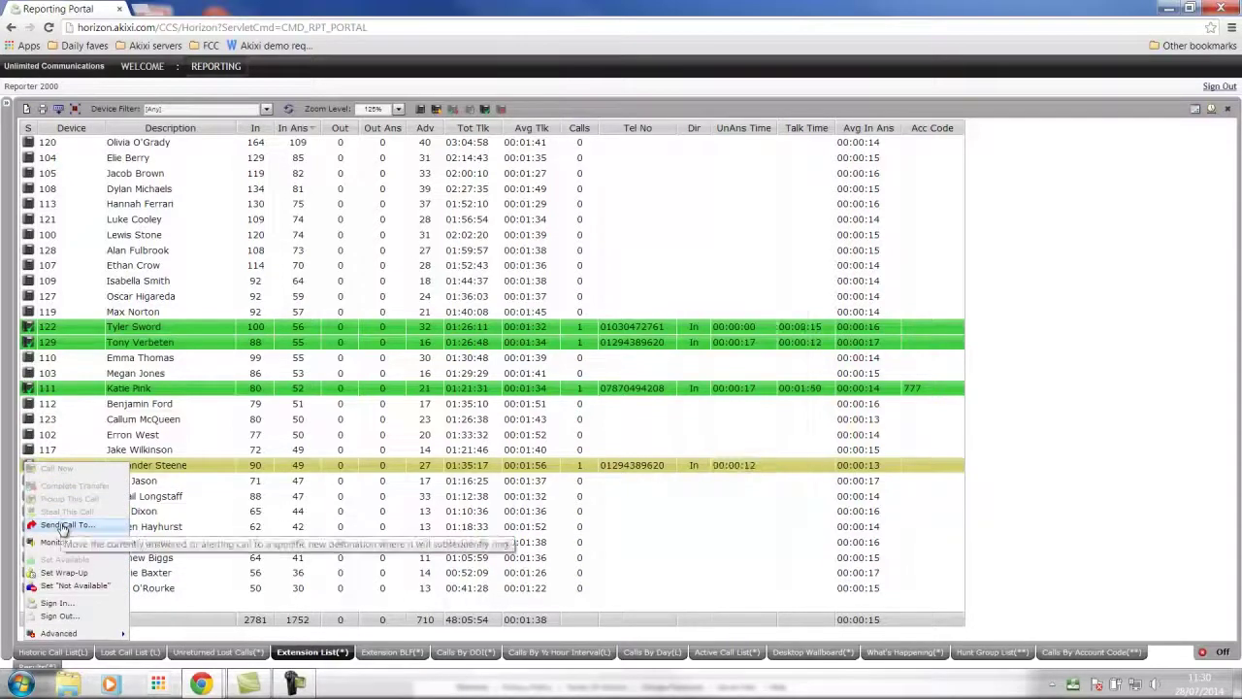
left_click(61, 527)
left_click(723, 369)
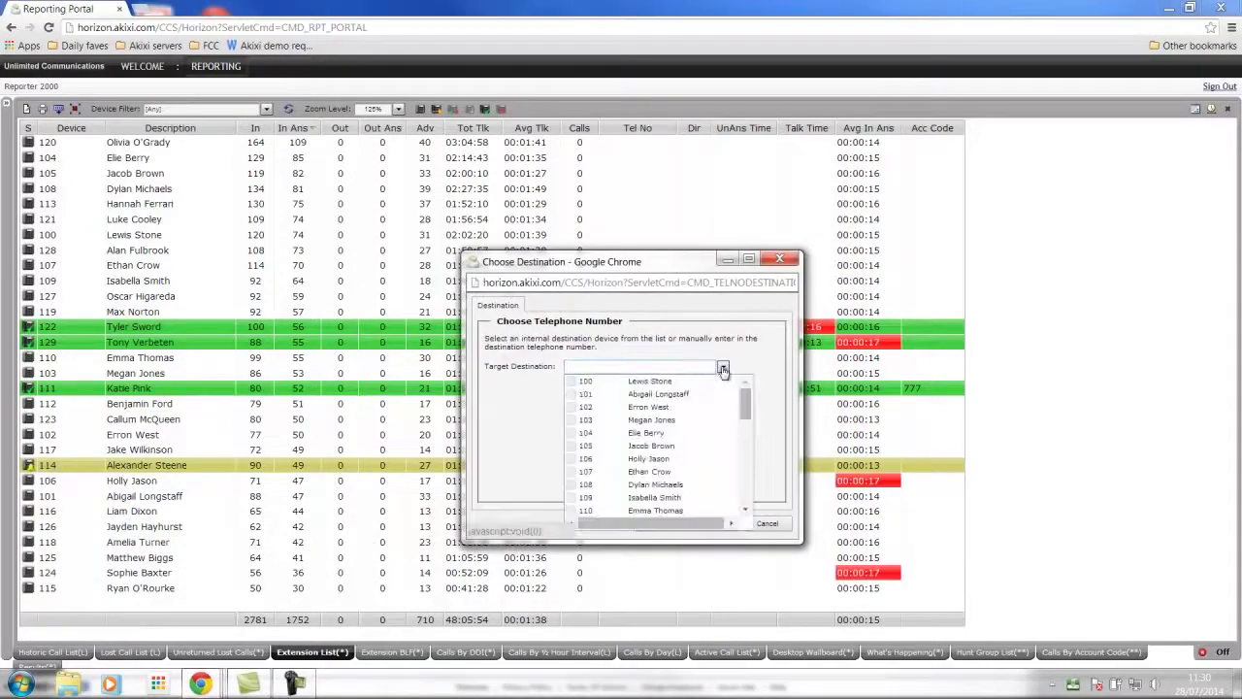
left_click(524, 465)
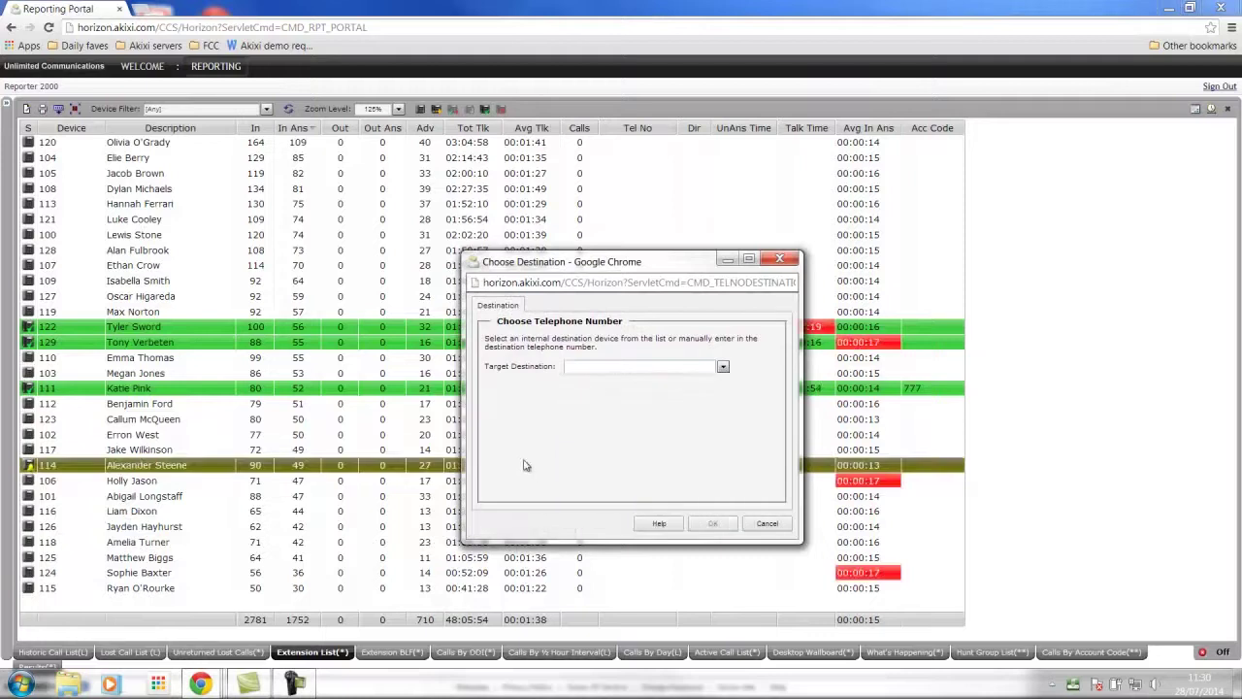
left_click(767, 524)
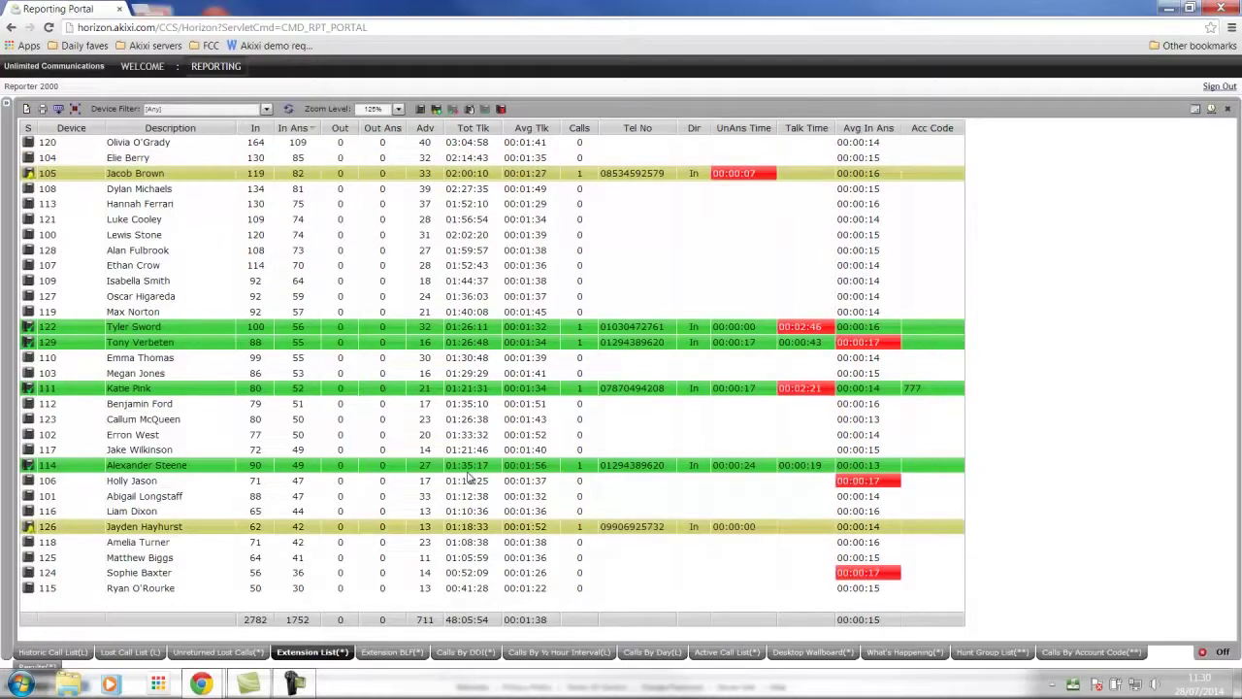
Sort extensions by talk time, then by In Ans descending so extension 120 leads with 109
right_click(30, 237)
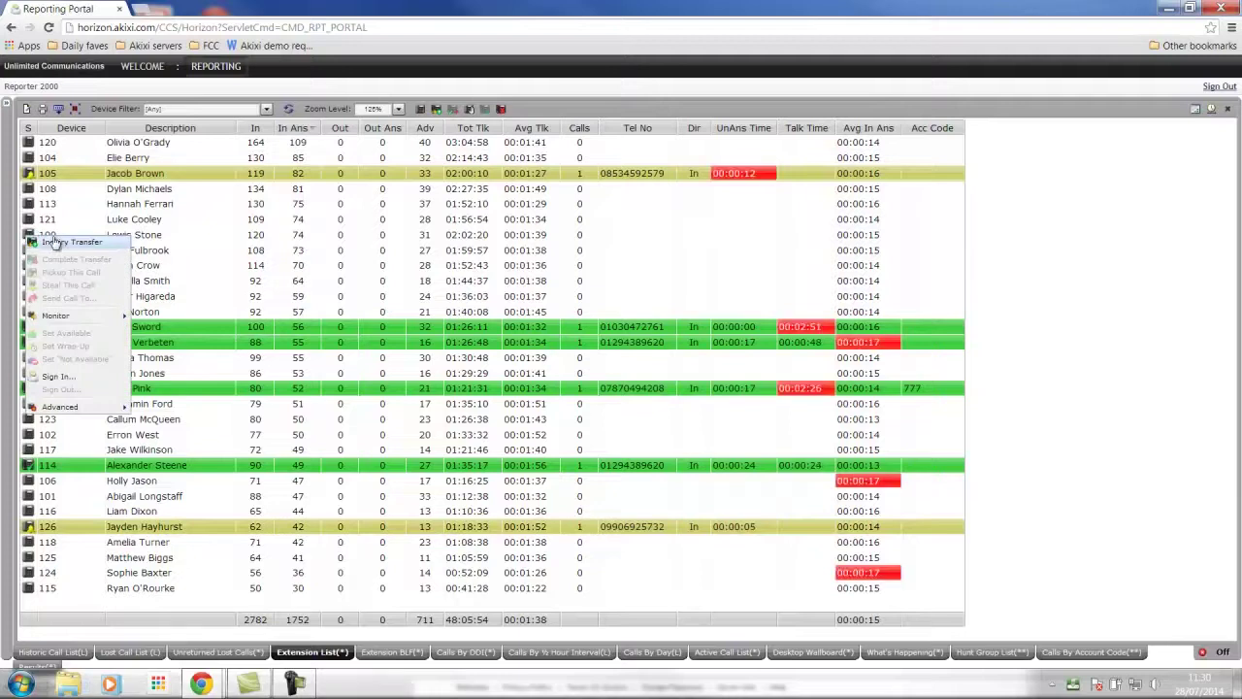
left_click(657, 109)
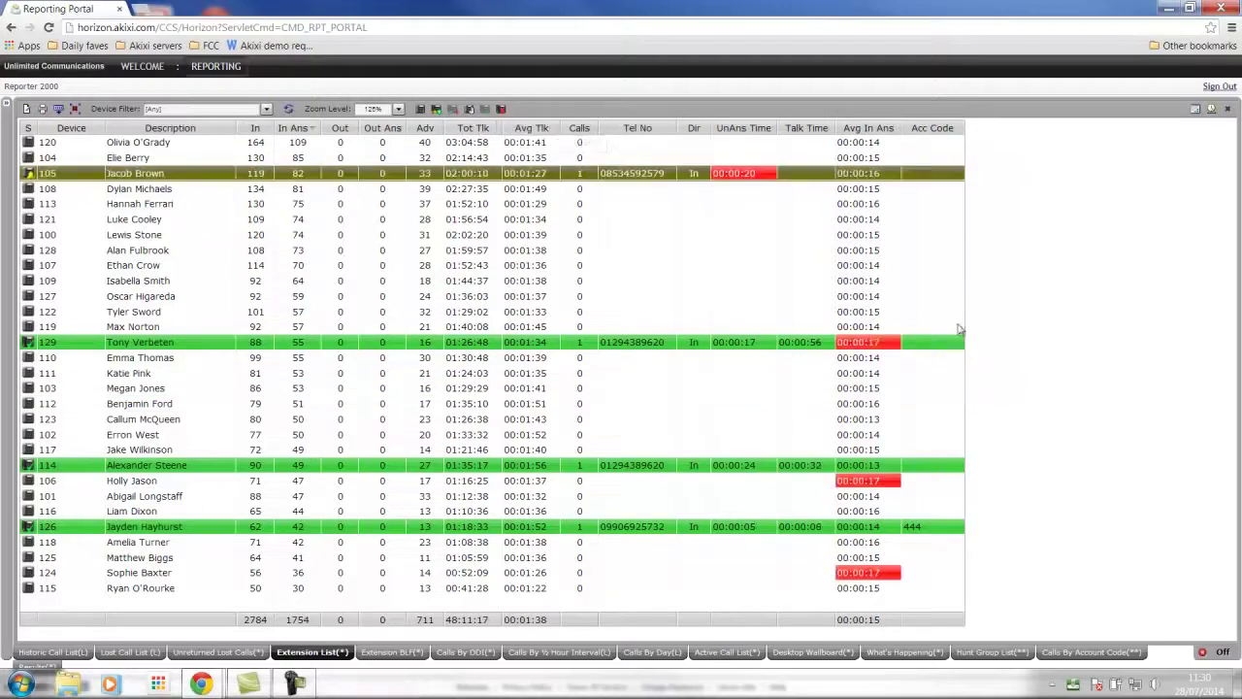
left_click(476, 128)
left_click(479, 130)
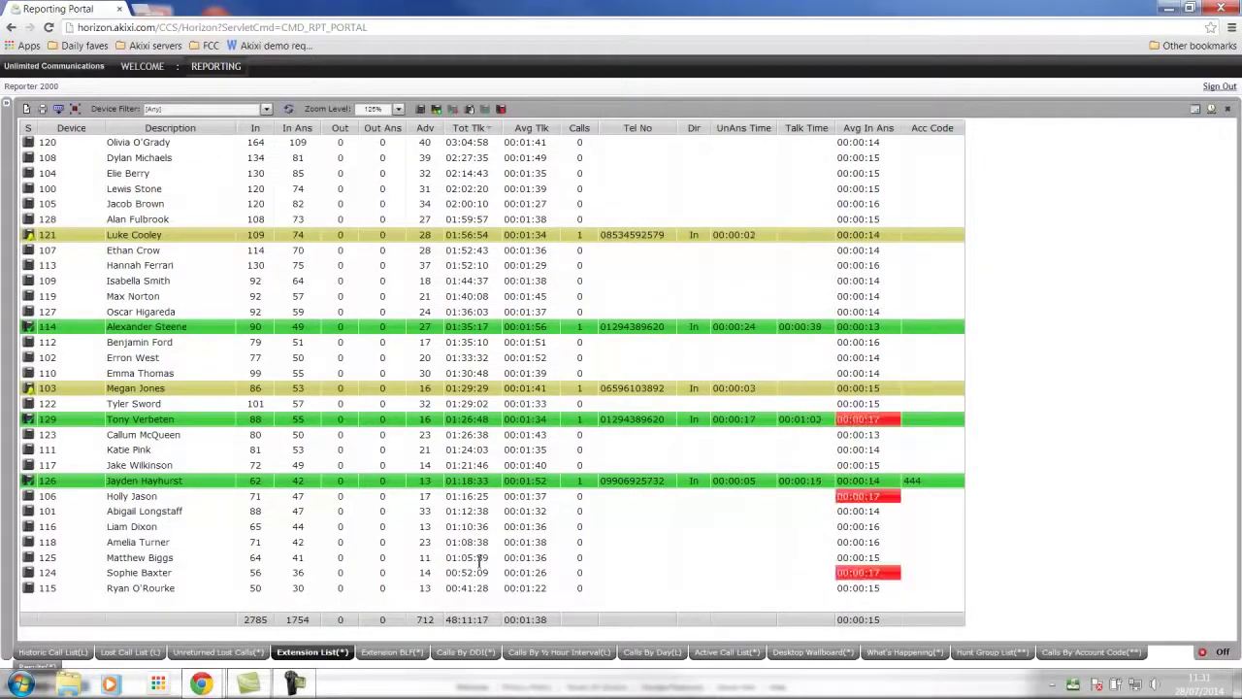
left_click(297, 127)
left_click(298, 128)
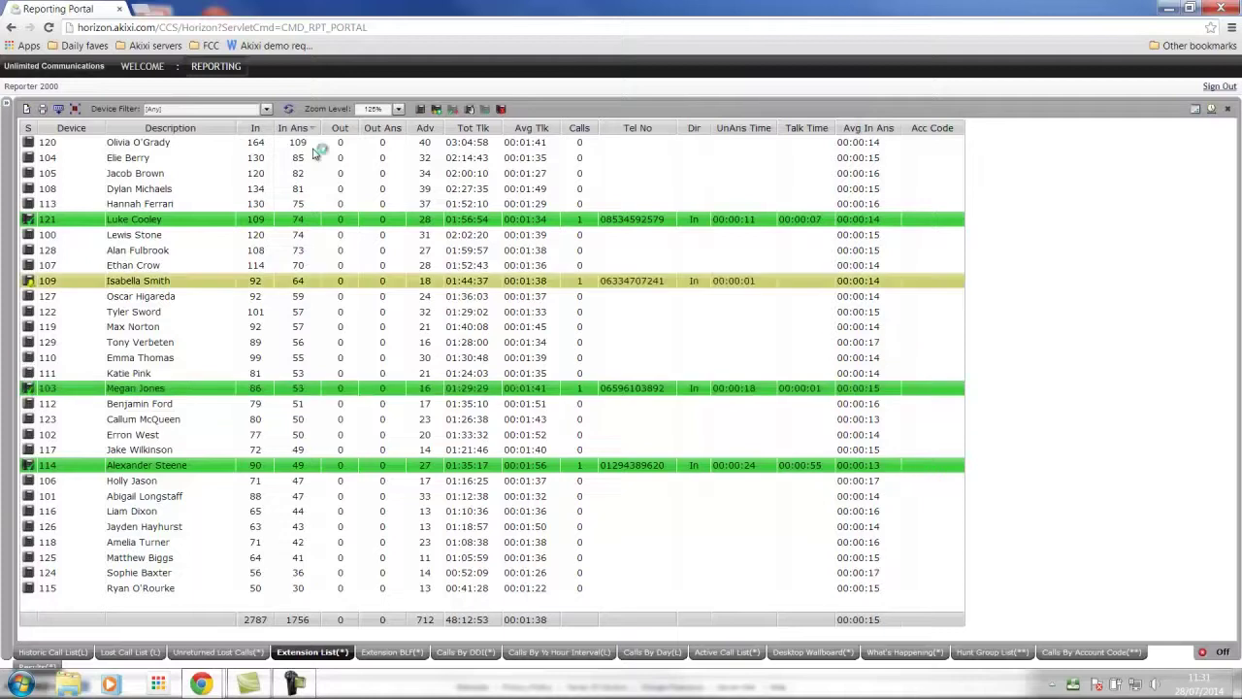
Open the Extension BLF busy-lamp view and reposition the browser window
left_click(390, 653)
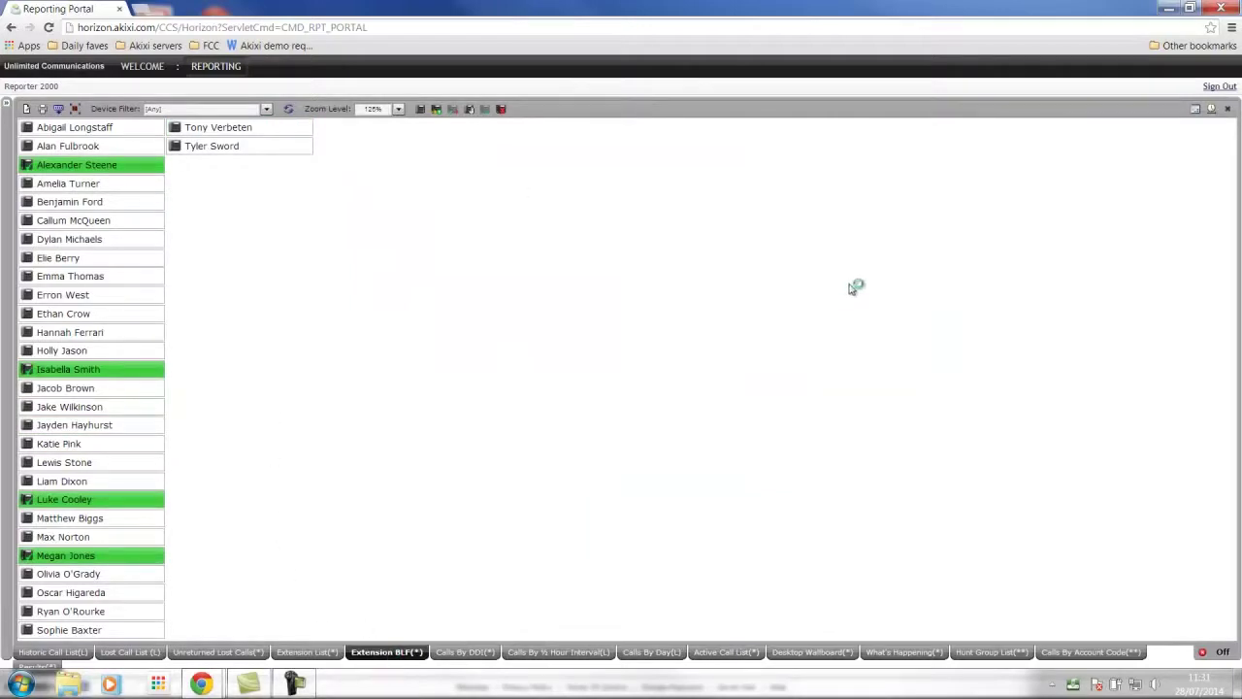
left_click(1190, 10)
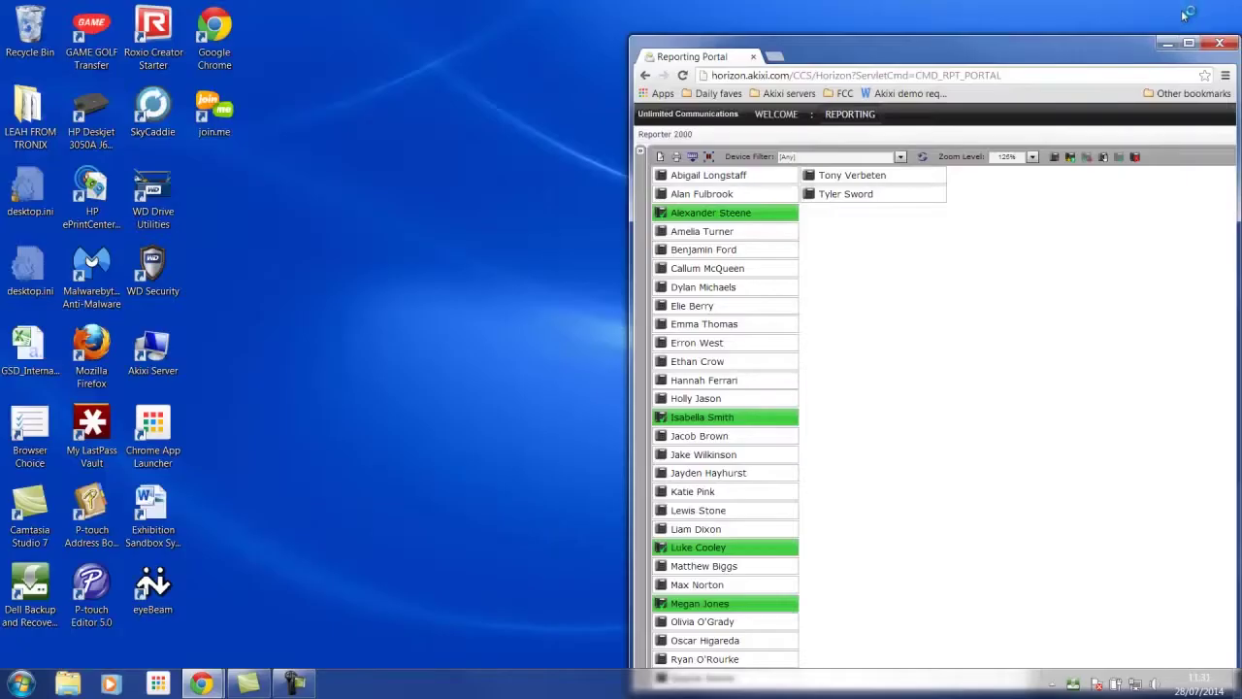
left_click_drag(1057, 12, 438, 0)
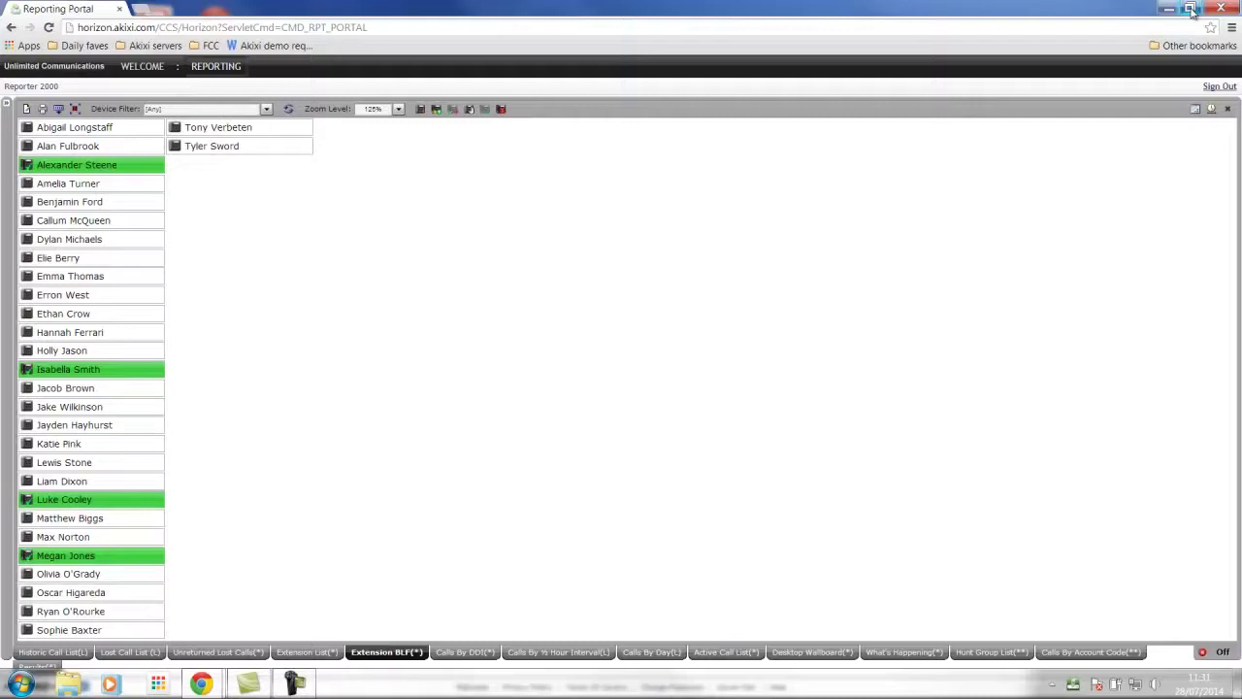
left_click(455, 114)
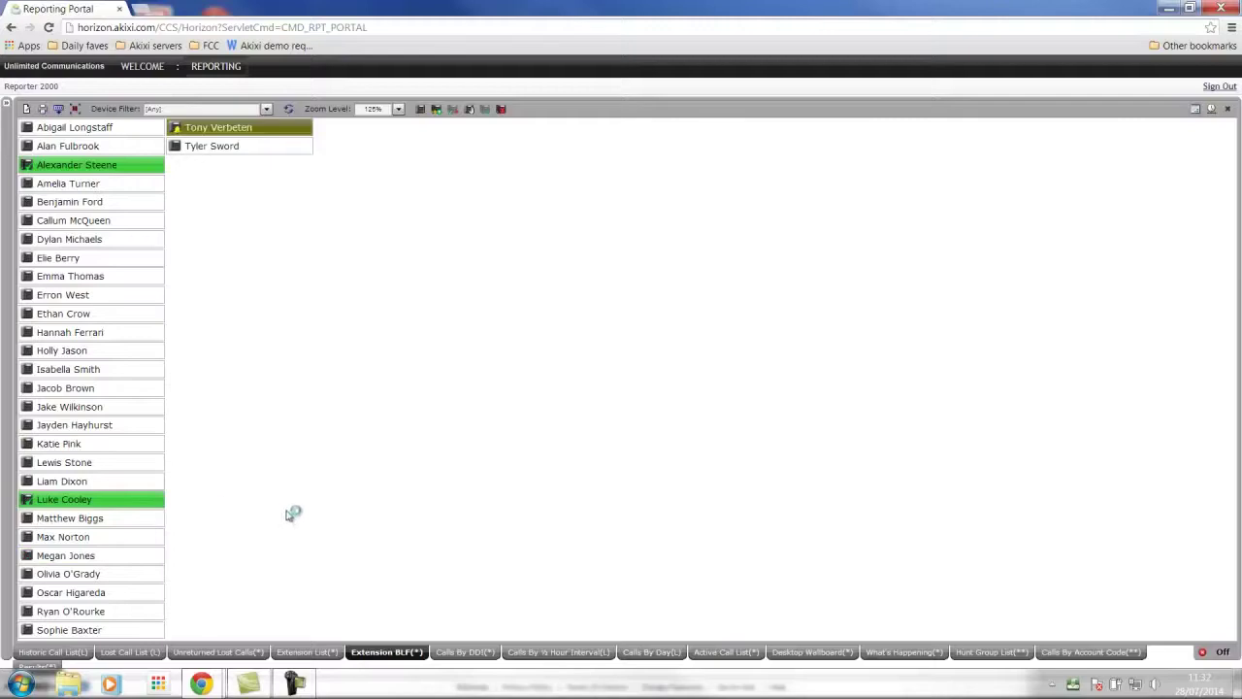
mouse_move(136, 497)
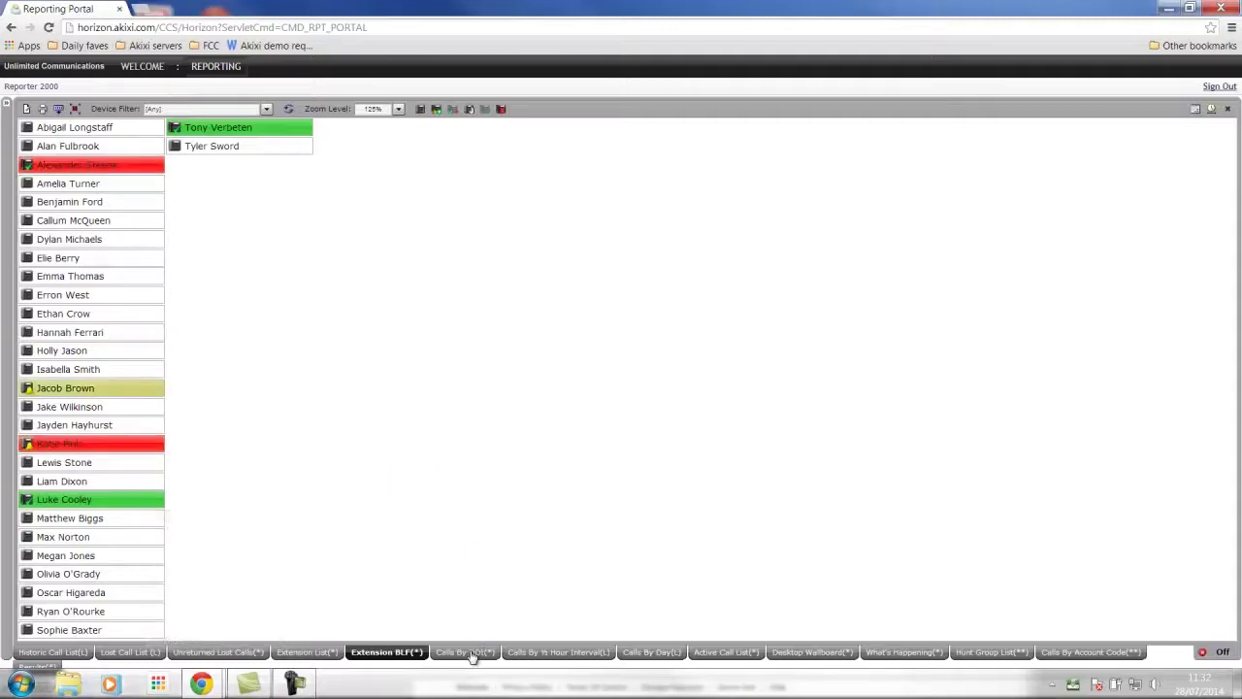
Open the Calls By DDI report and check its time-range options without changing them
left_click(472, 652)
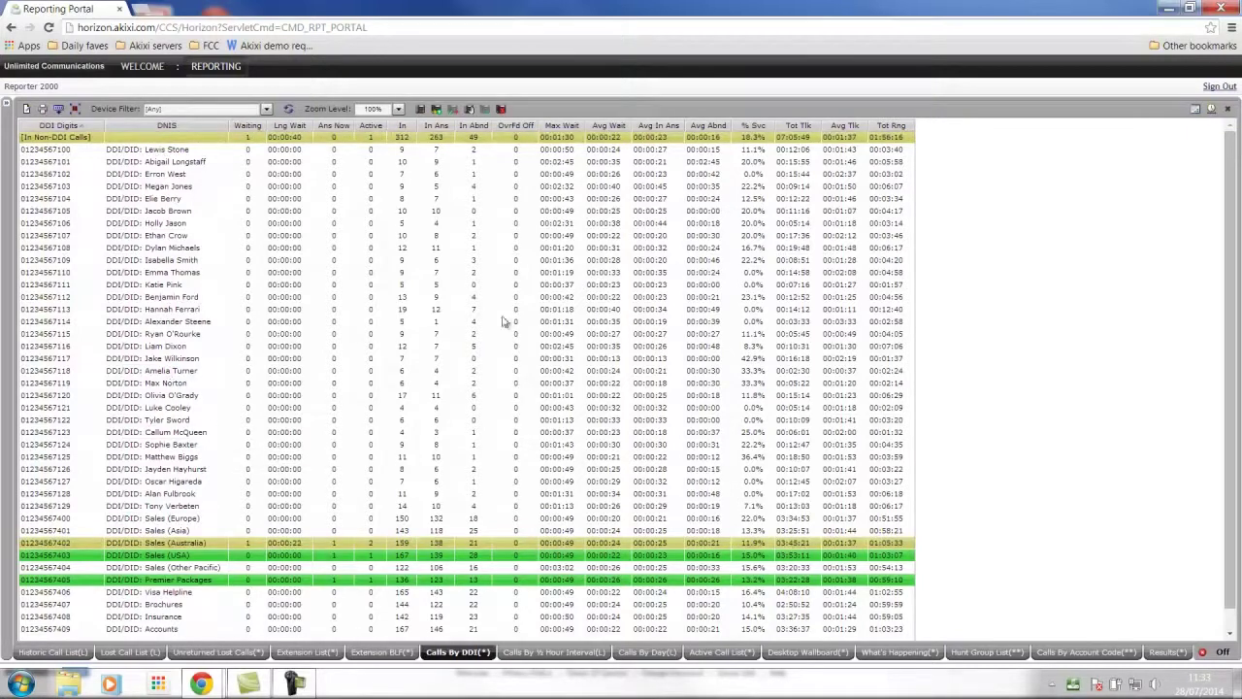
left_click(1210, 109)
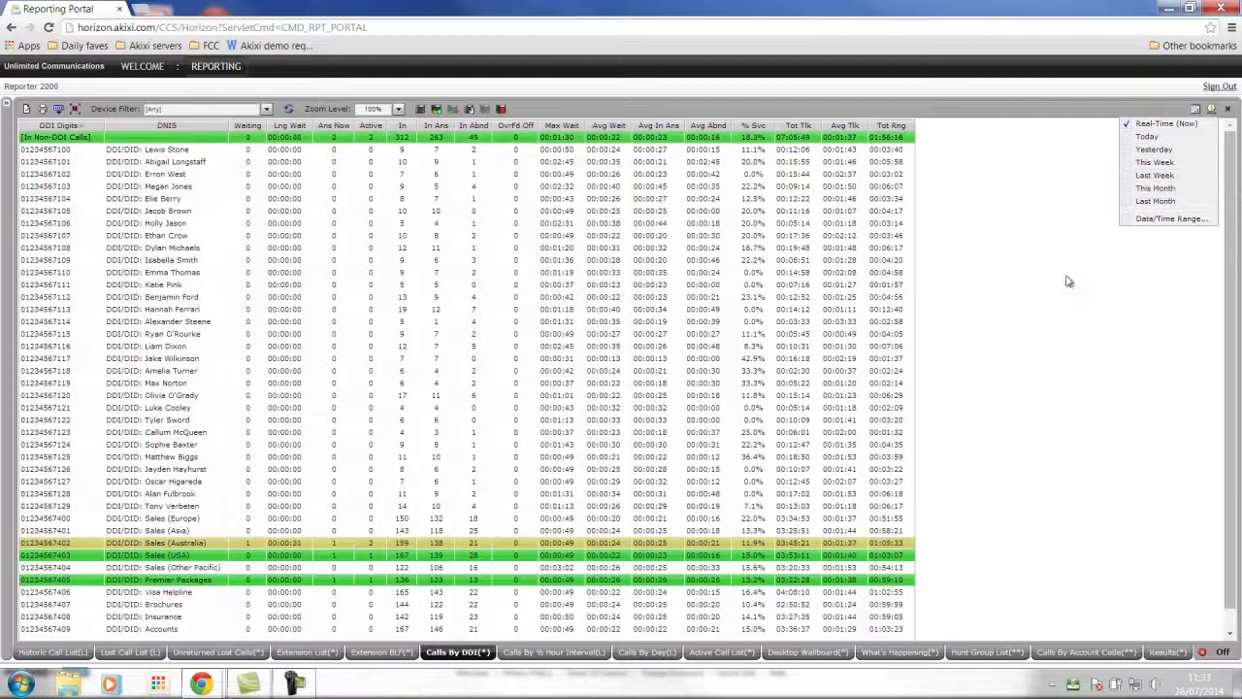
left_click(1055, 307)
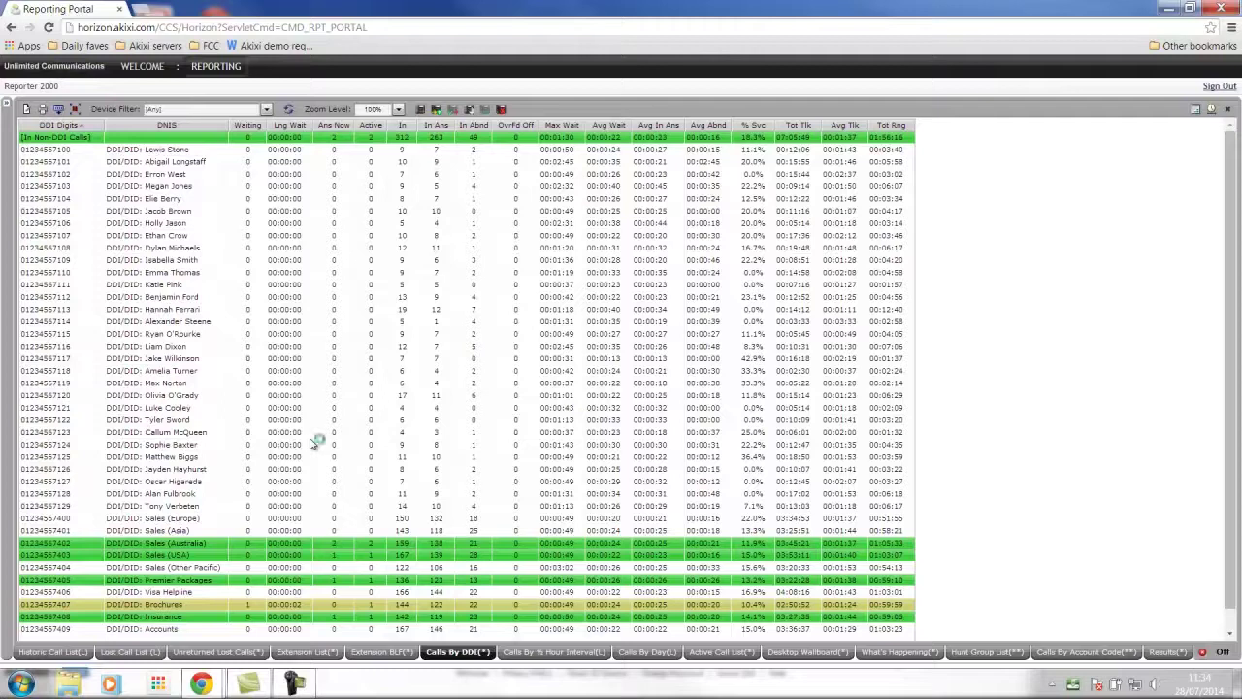
View the Calls By ½ Hour Interval report, then Calls By Day for 21/07/2014 to 27/07/2014
left_click(532, 653)
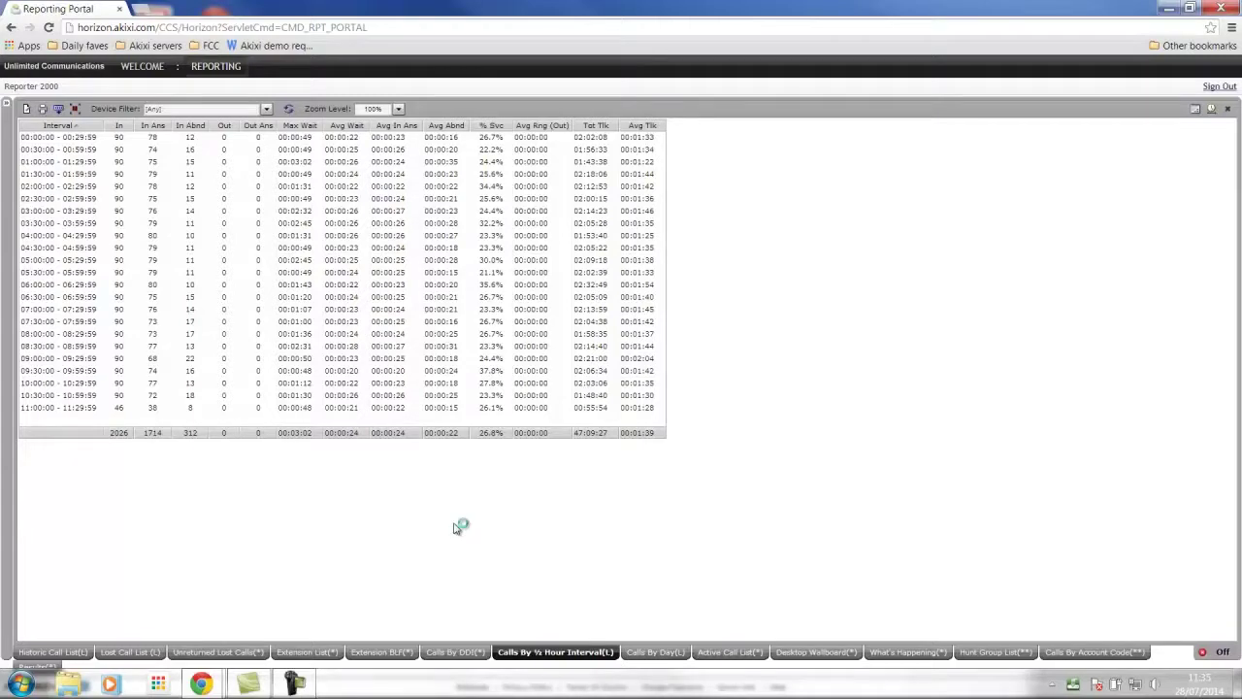
left_click(658, 655)
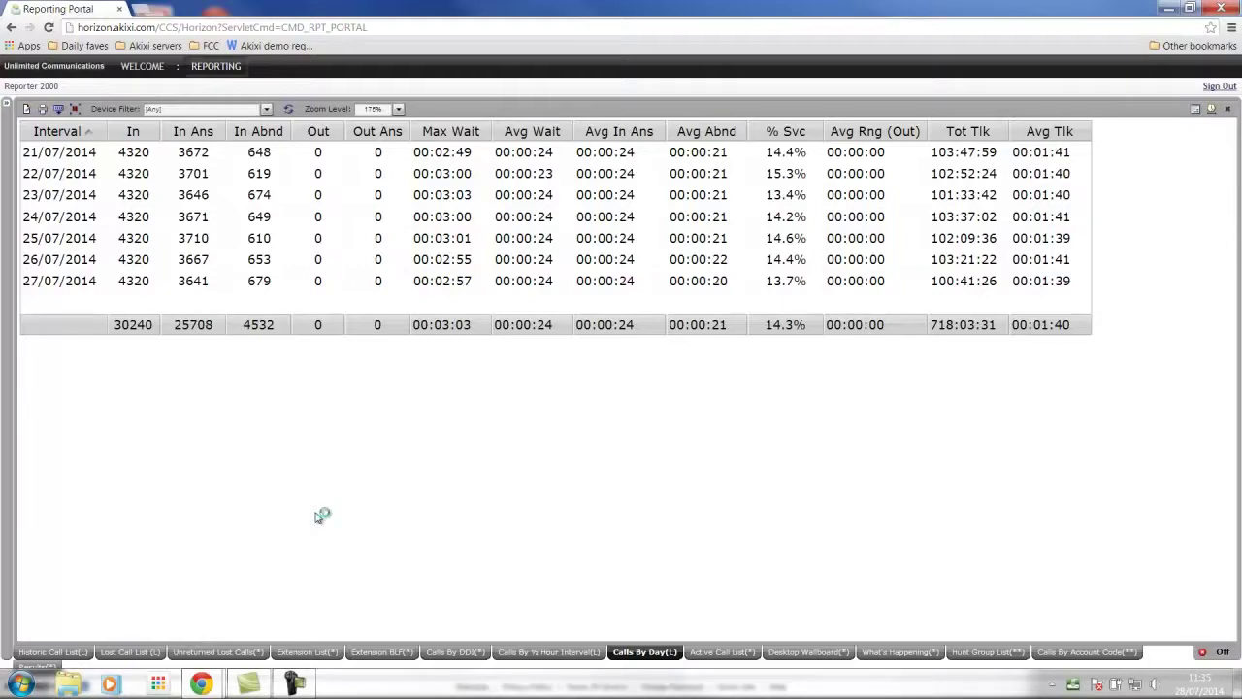
Return to the Desktop Wallboard, now showing Sales at 2087 inbound calls and 48.2% service level
left_click(798, 652)
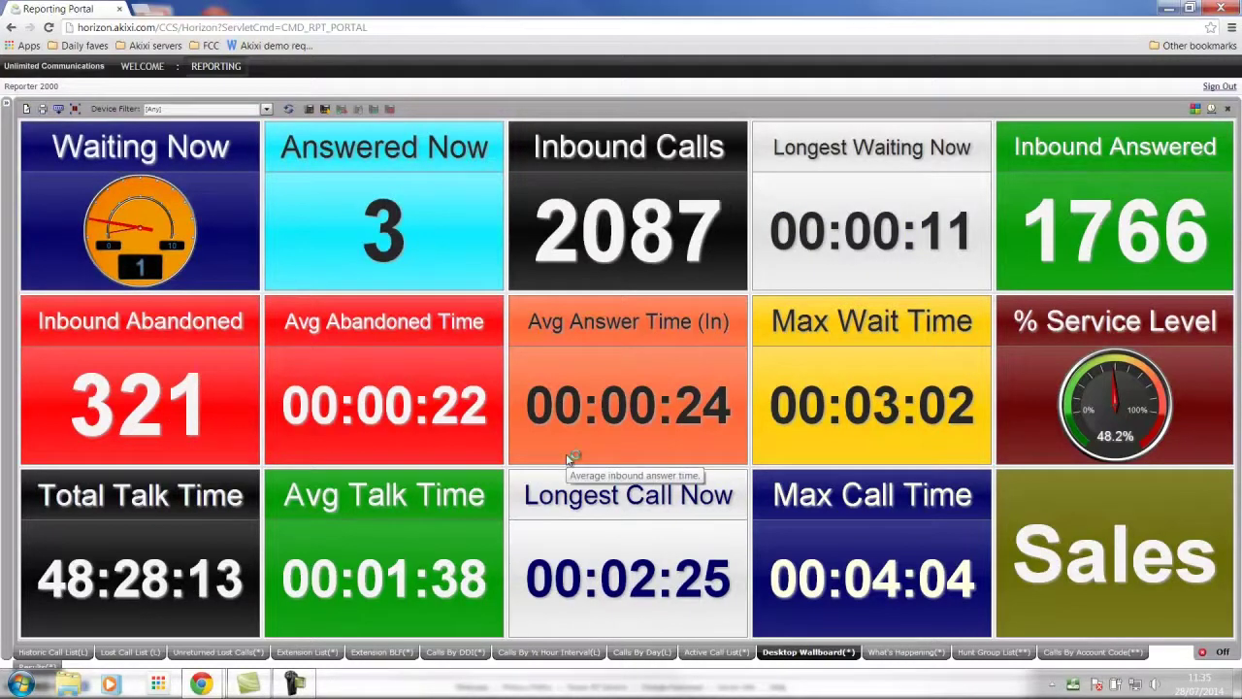
mouse_move(194, 234)
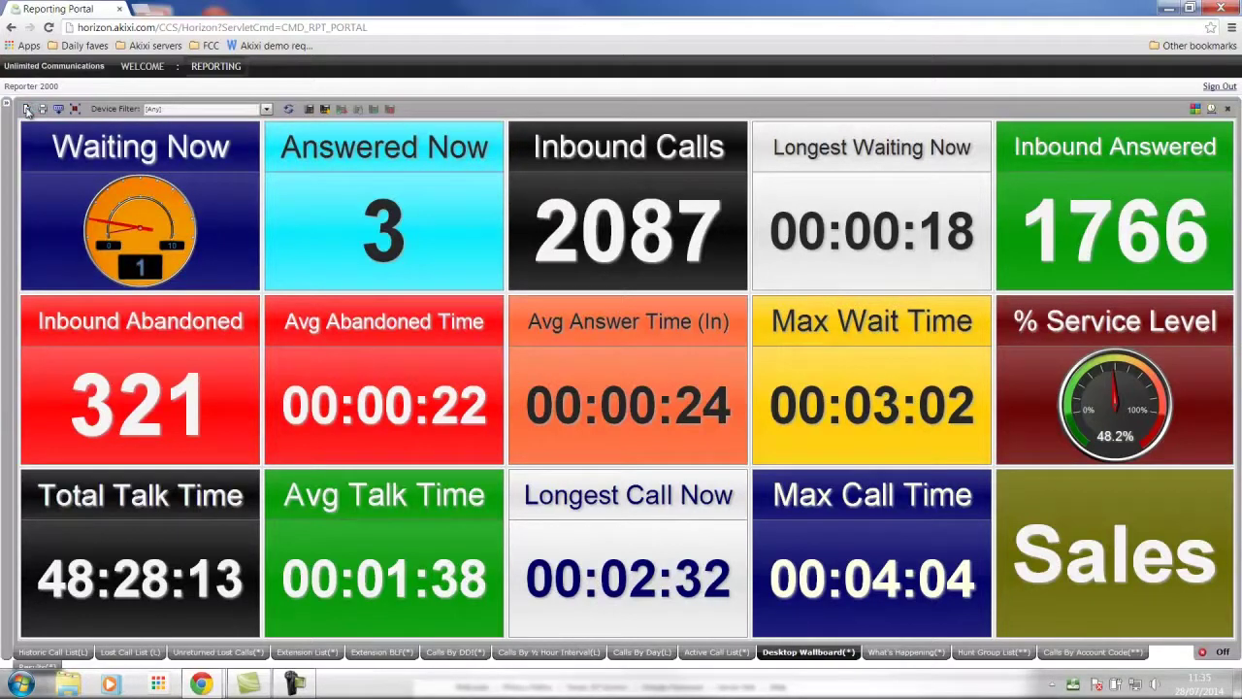
Open the wallboard's Change Report Fields tab and browse the Add... statistic categories
left_click(27, 108)
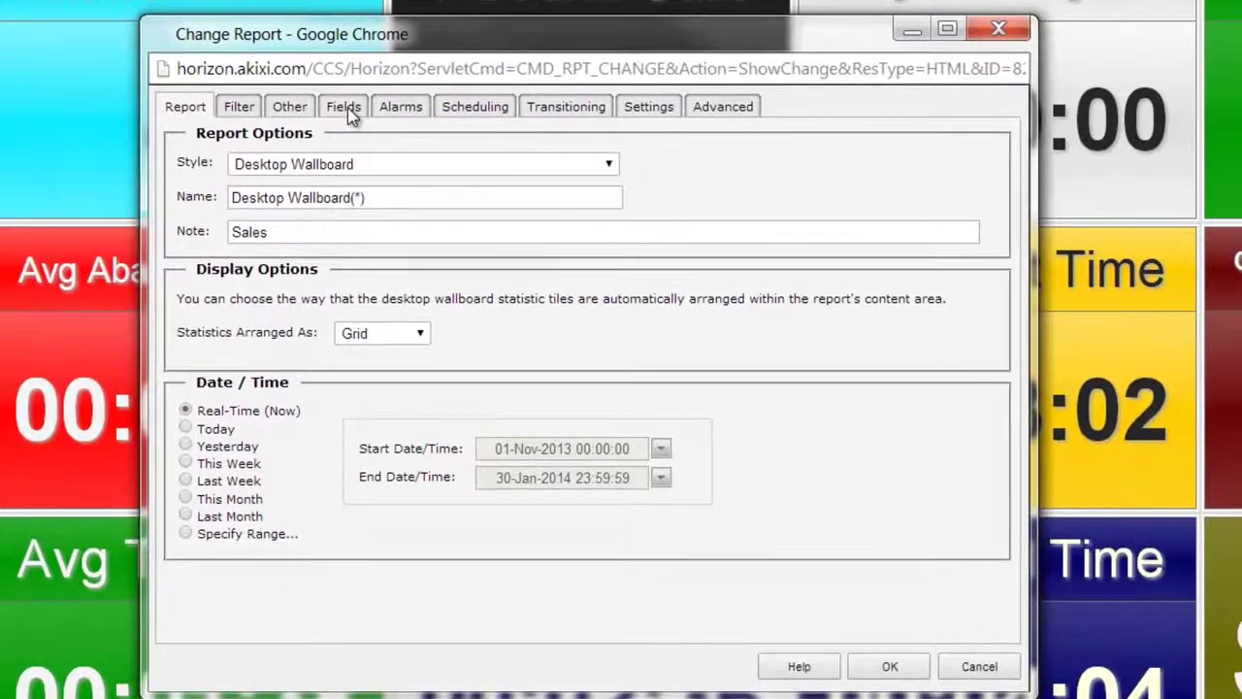
left_click(343, 106)
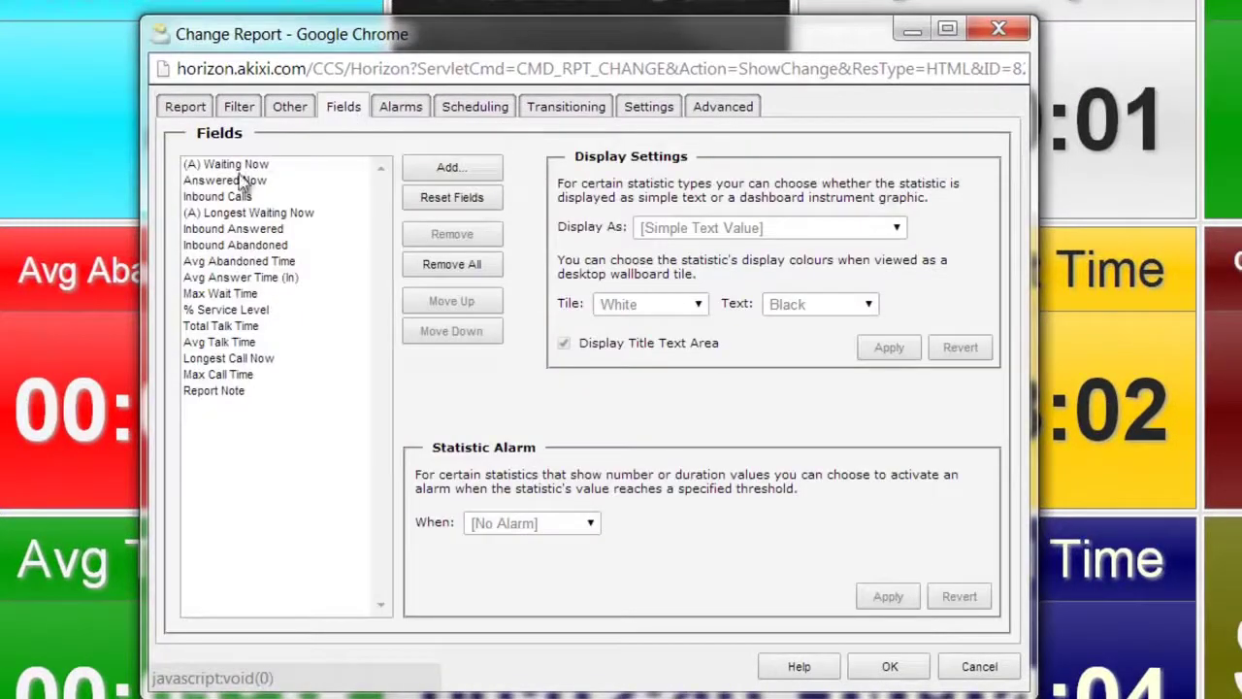
left_click(452, 168)
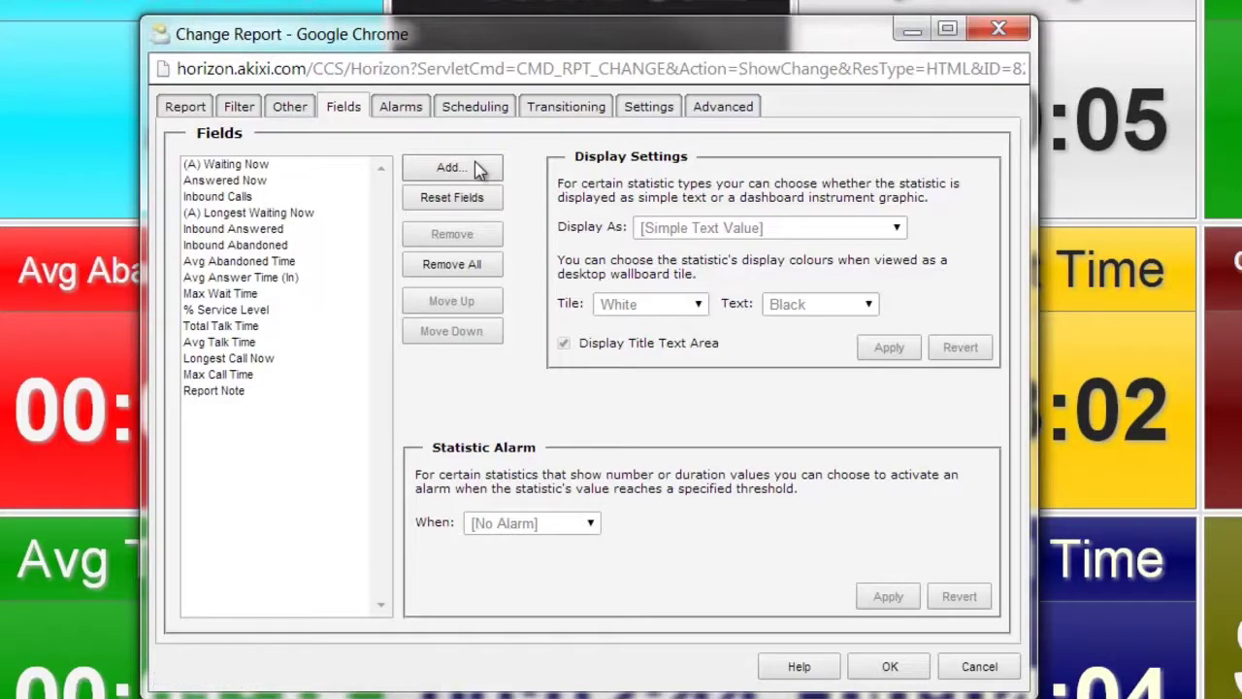
left_click(478, 169)
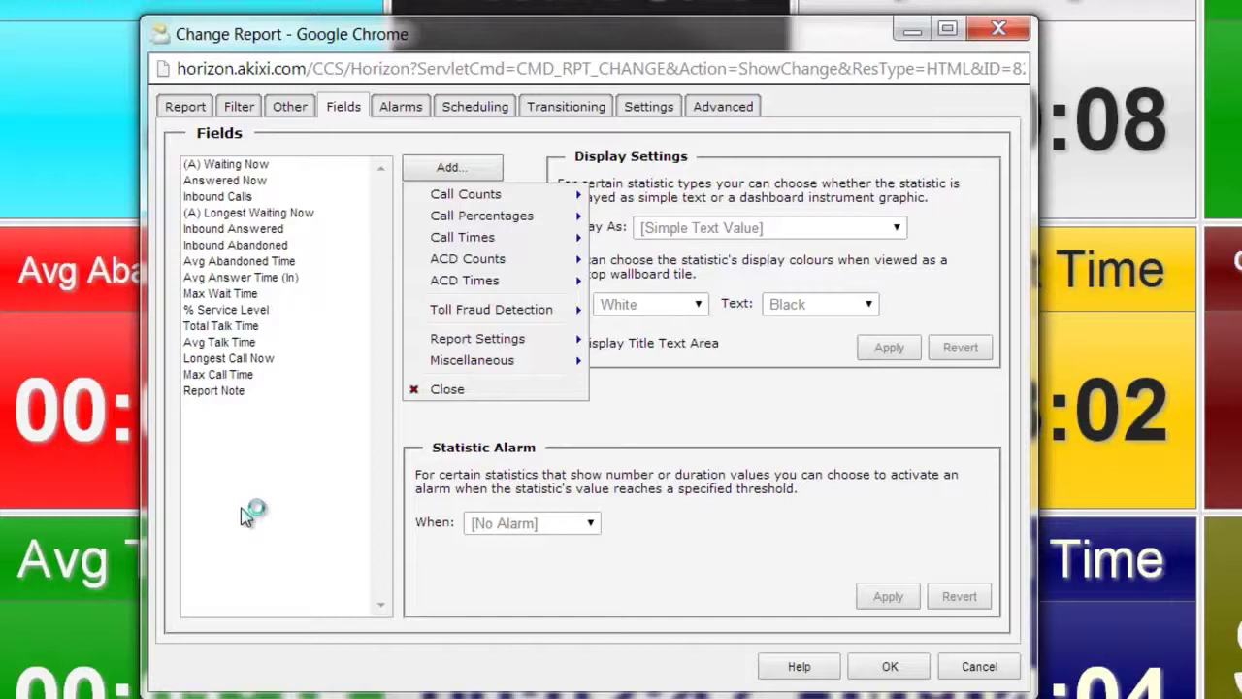
left_click(325, 388)
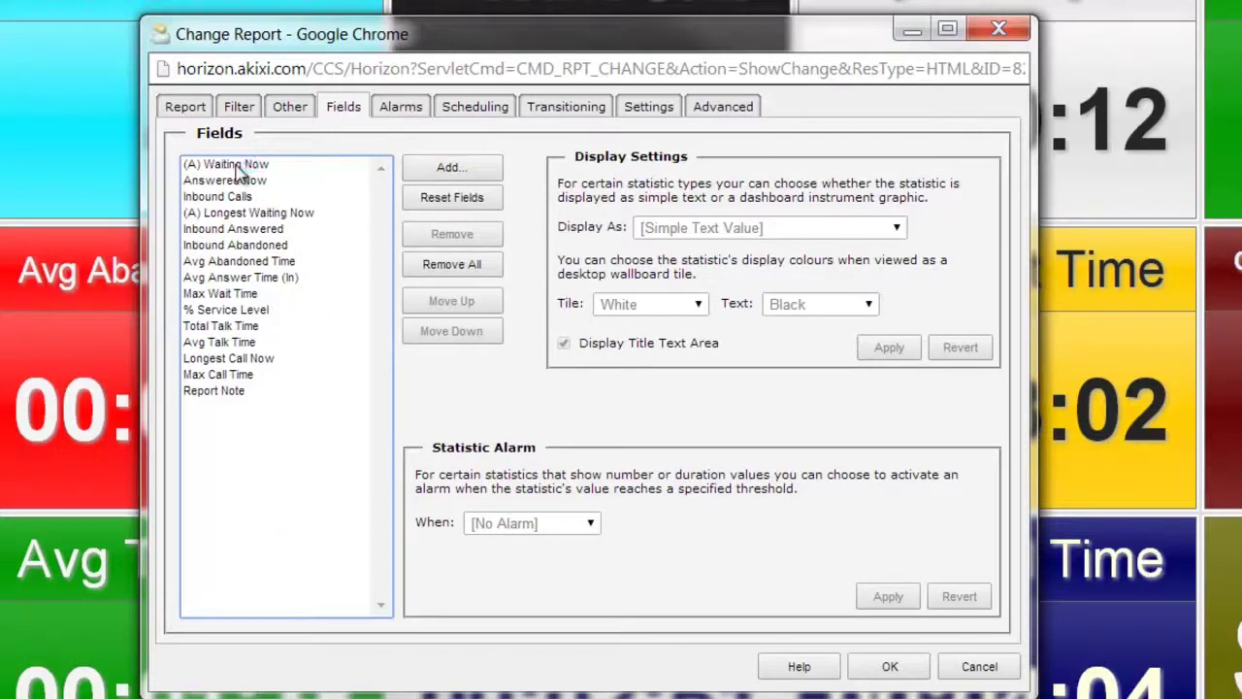
Review the Waiting Now and Longest Waiting Now fields, then cancel the wallboard settings unchanged
left_click(235, 167)
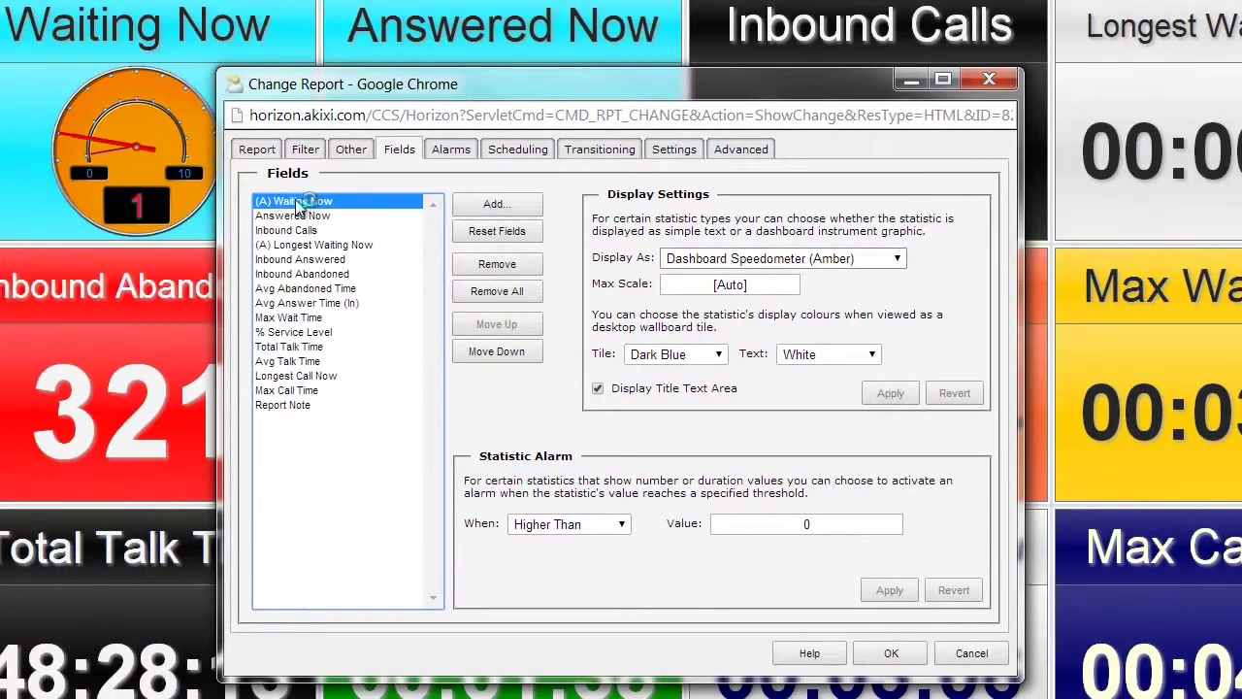
left_click(303, 244)
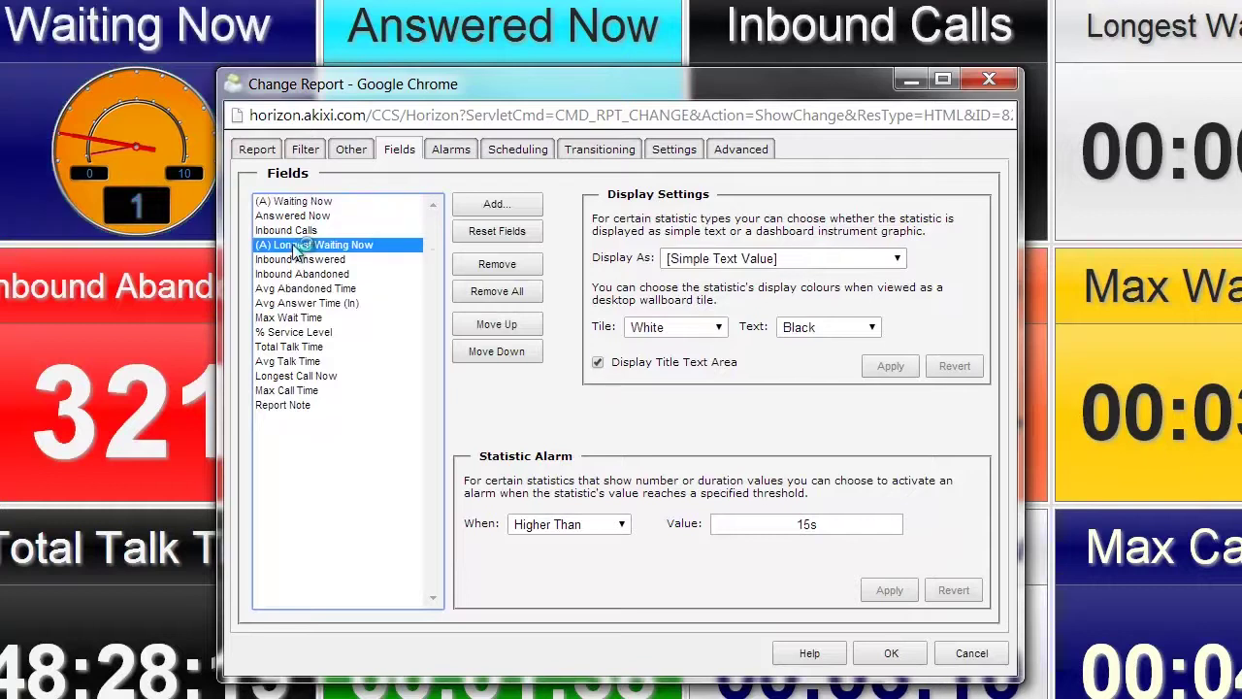
left_click_drag(723, 76, 607, 25)
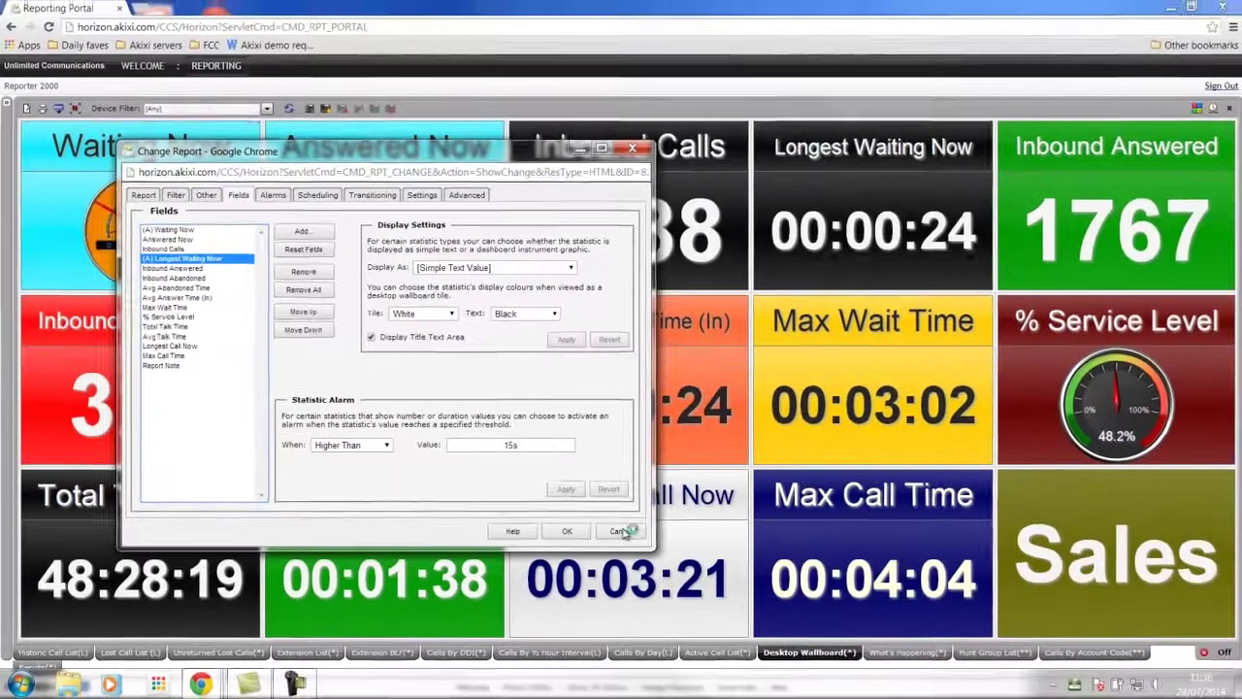
left_click(716, 543)
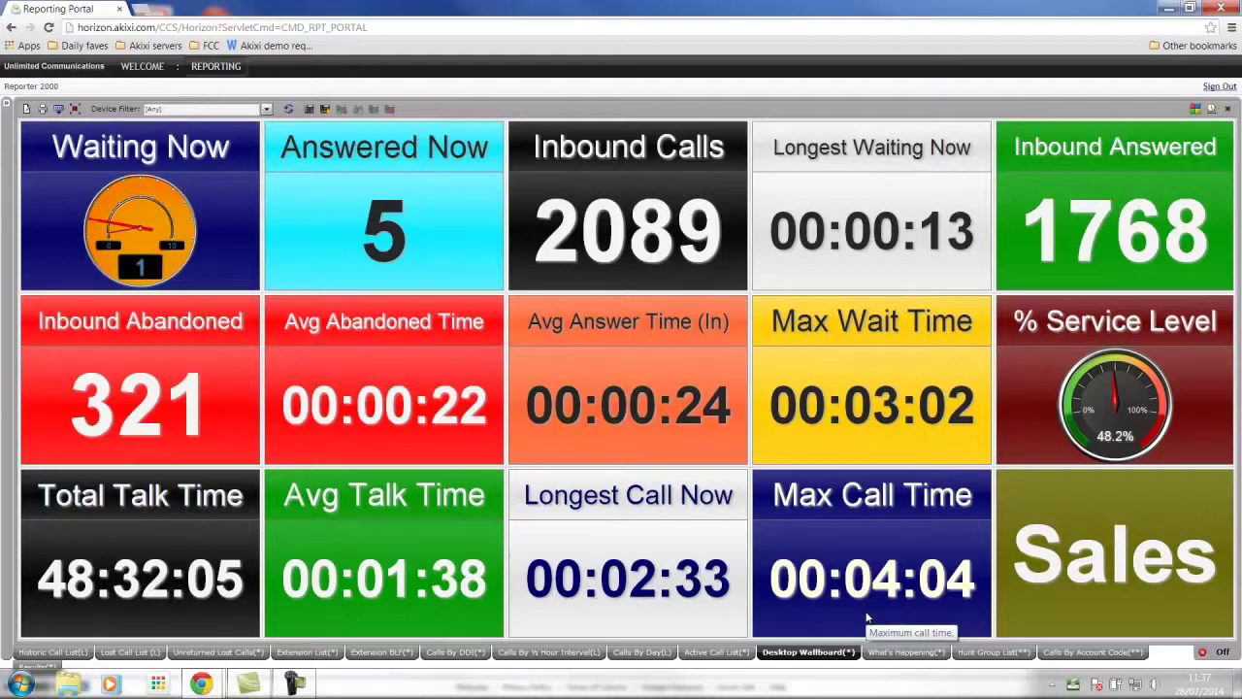
Display the Hunt Group List report for groups 400–409, then restore the browser window
left_click(995, 655)
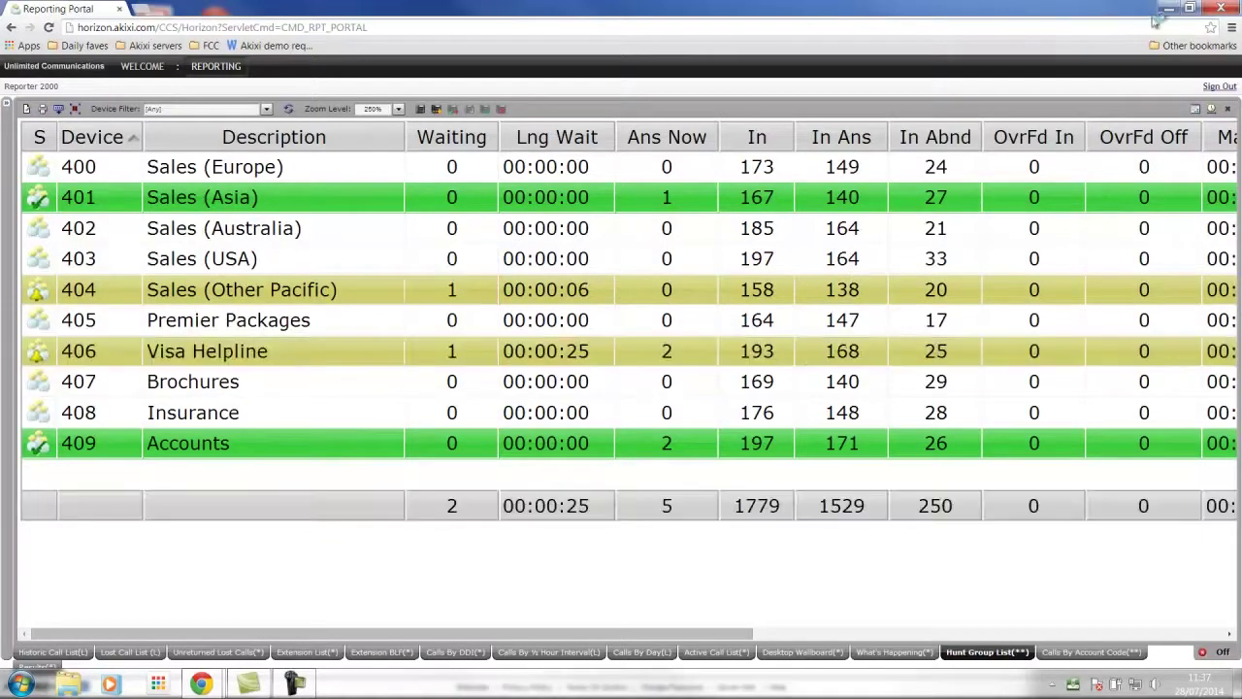
left_click(1188, 9)
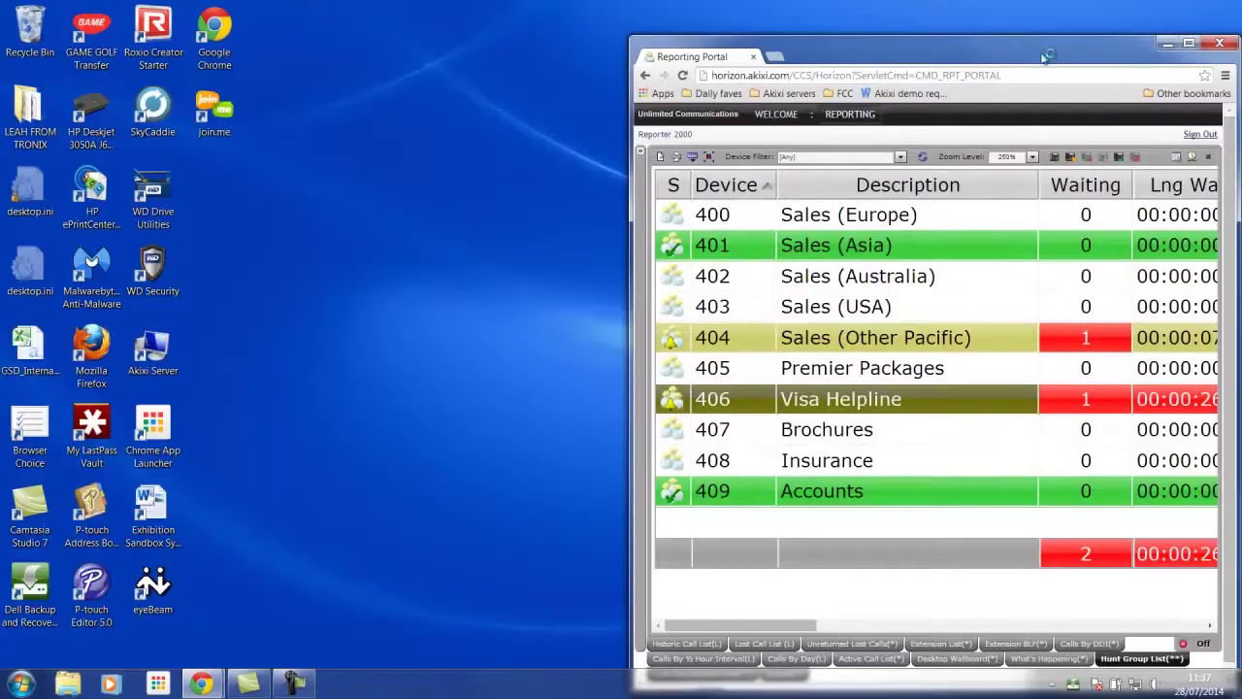
left_click_drag(1042, 55, 424, 25)
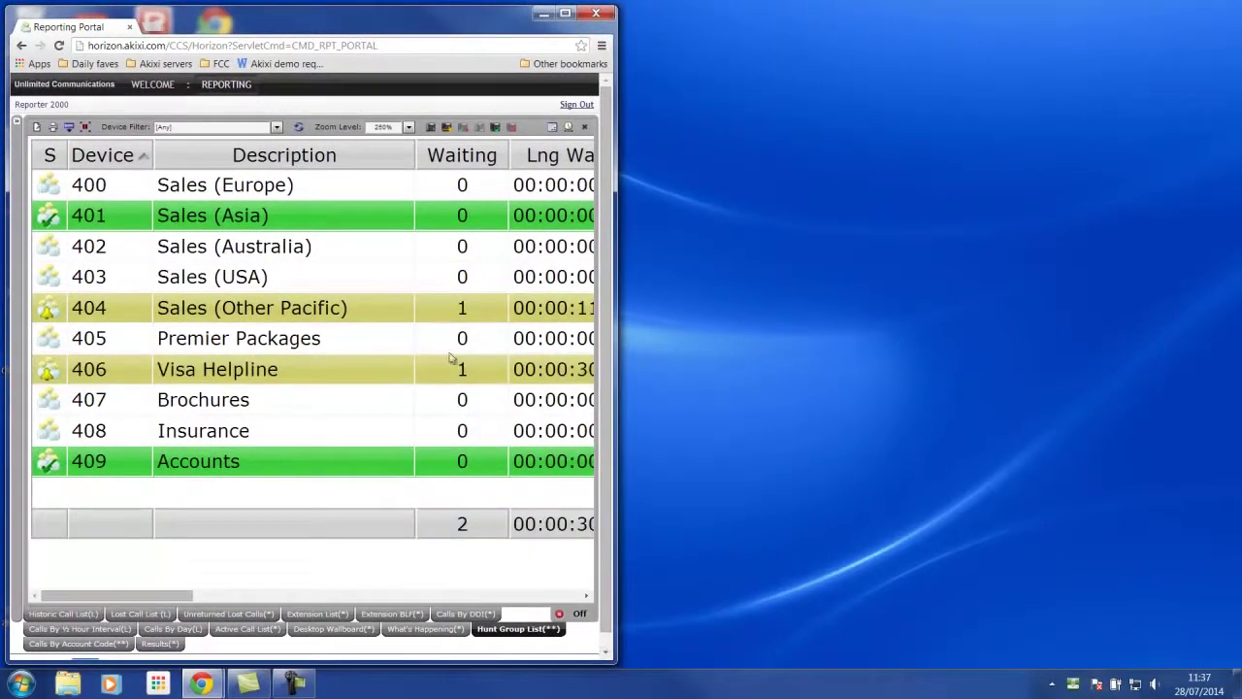
right_click(226, 85)
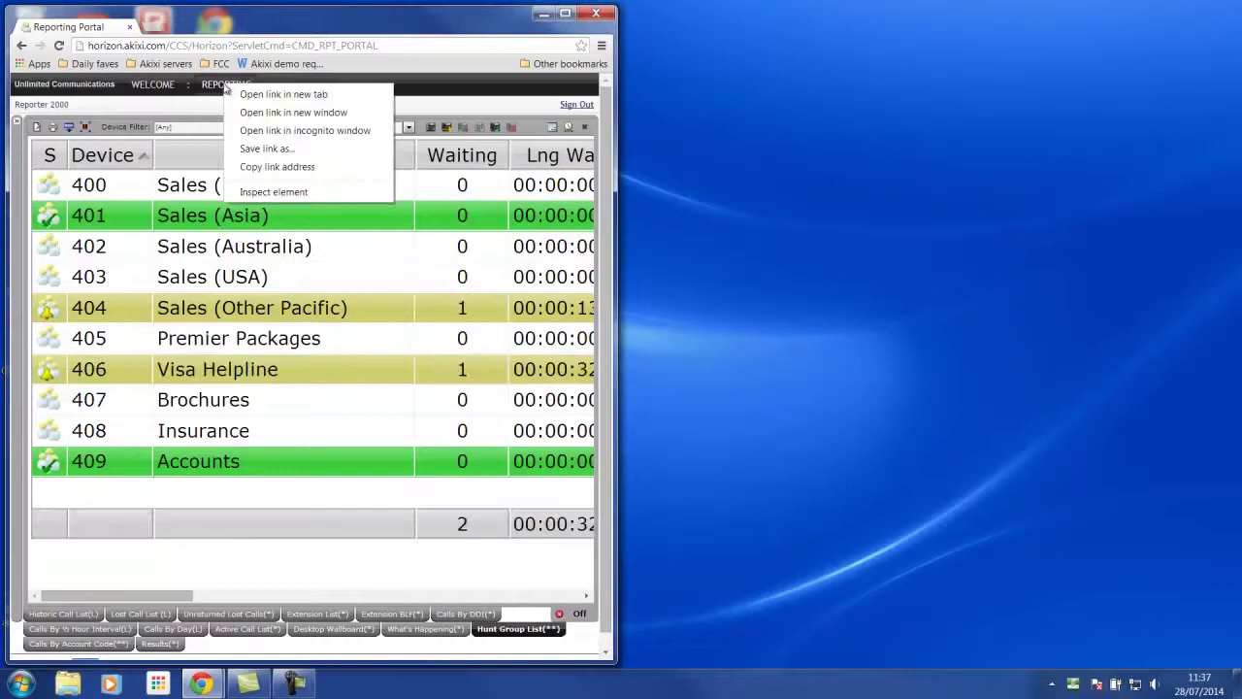
left_click(264, 112)
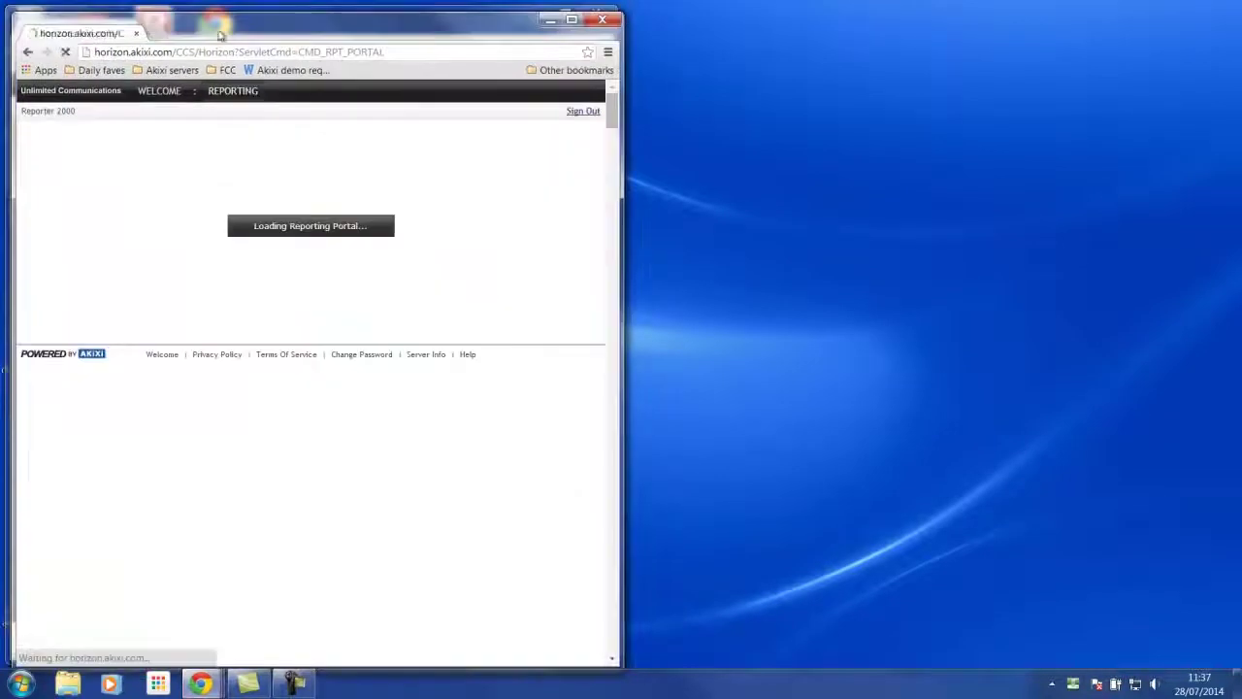
left_click_drag(255, 15, 1240, 39)
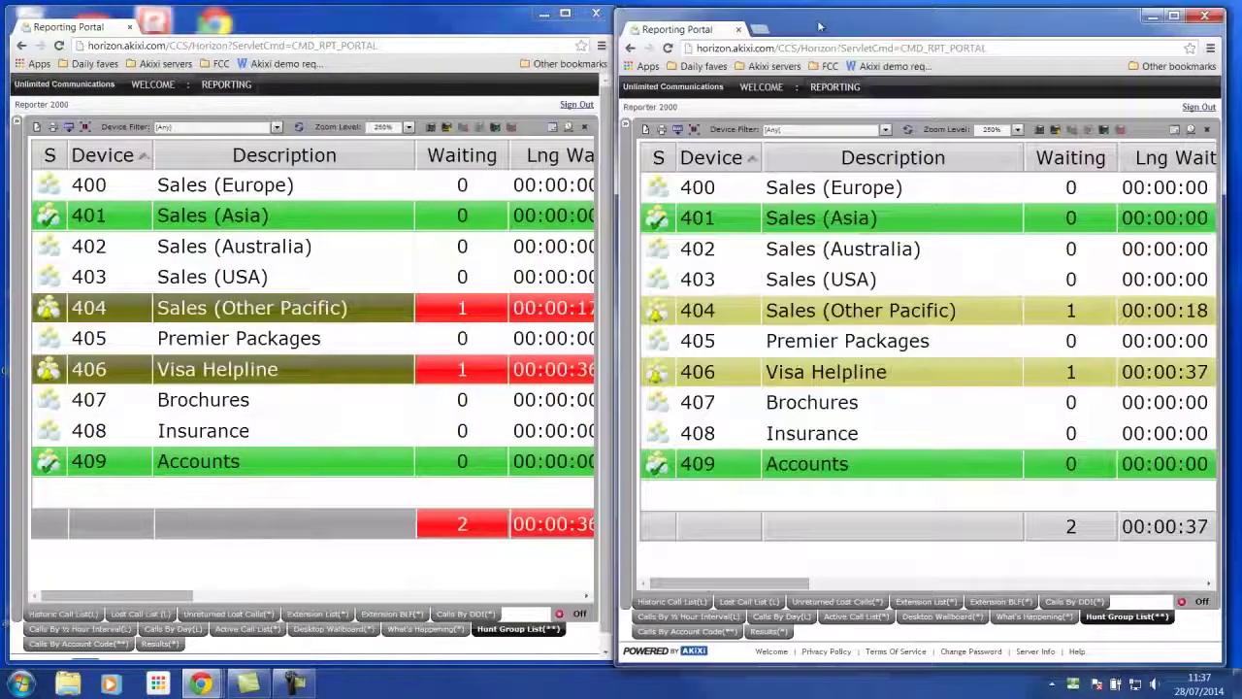
left_click(947, 612)
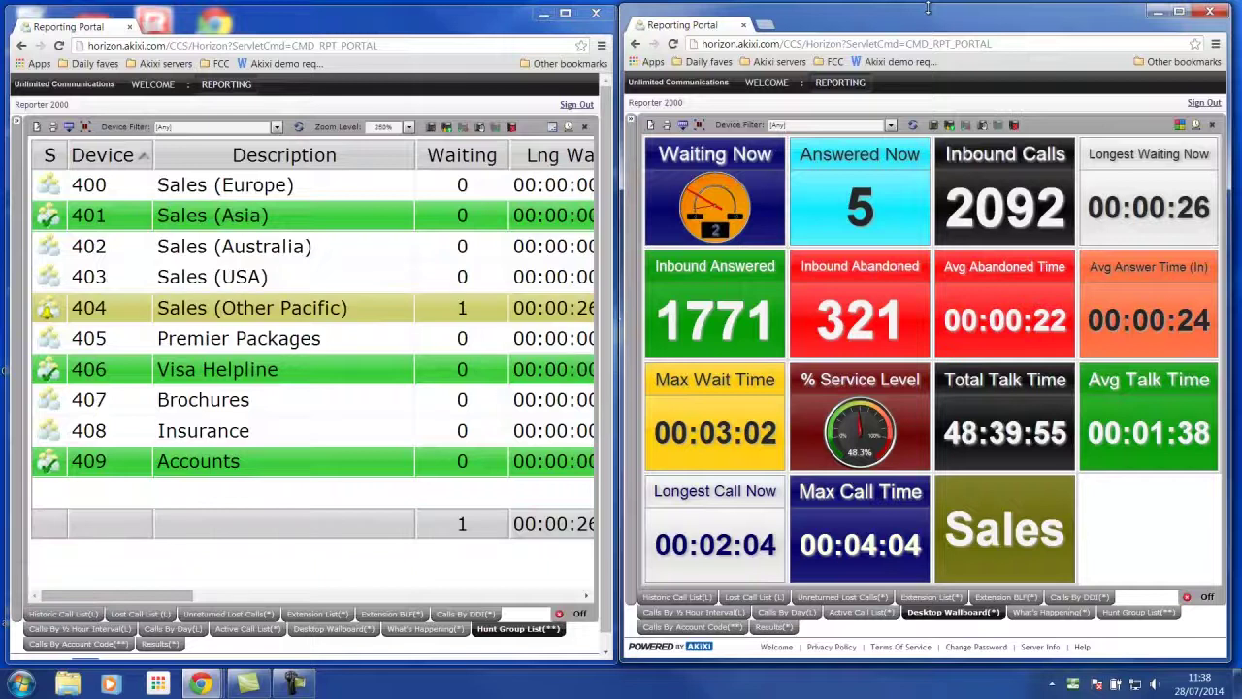
left_click_drag(928, 7, 907, 260)
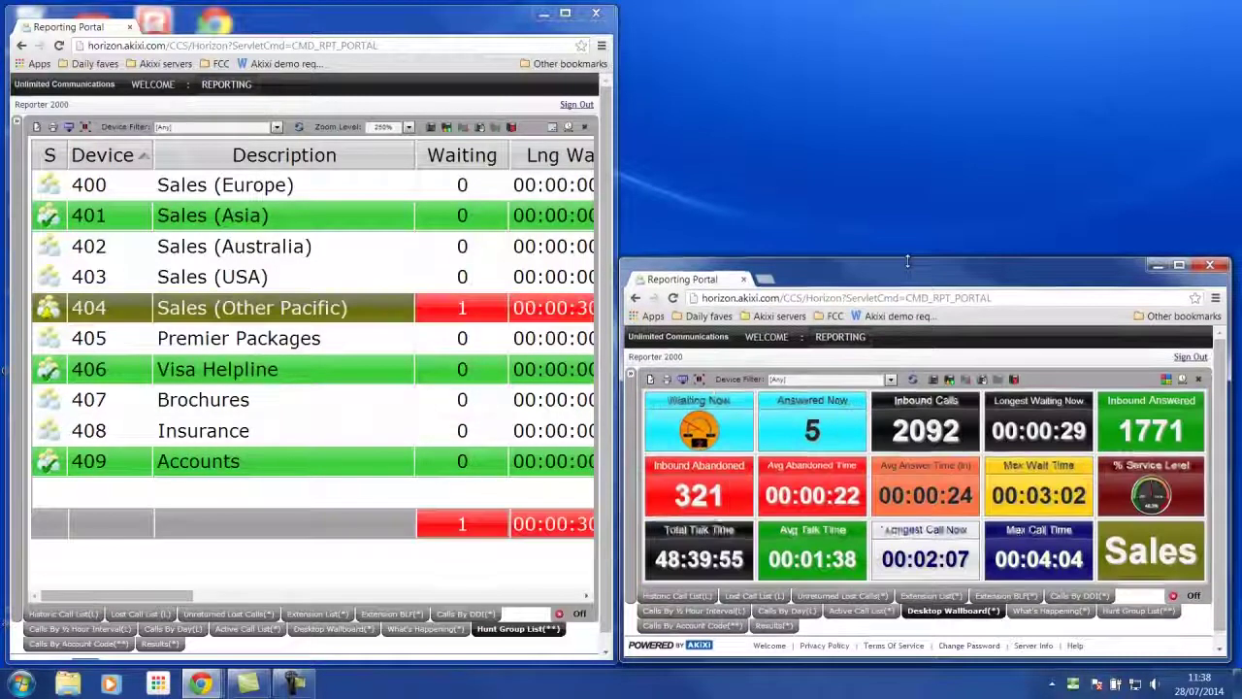
right_click(858, 339)
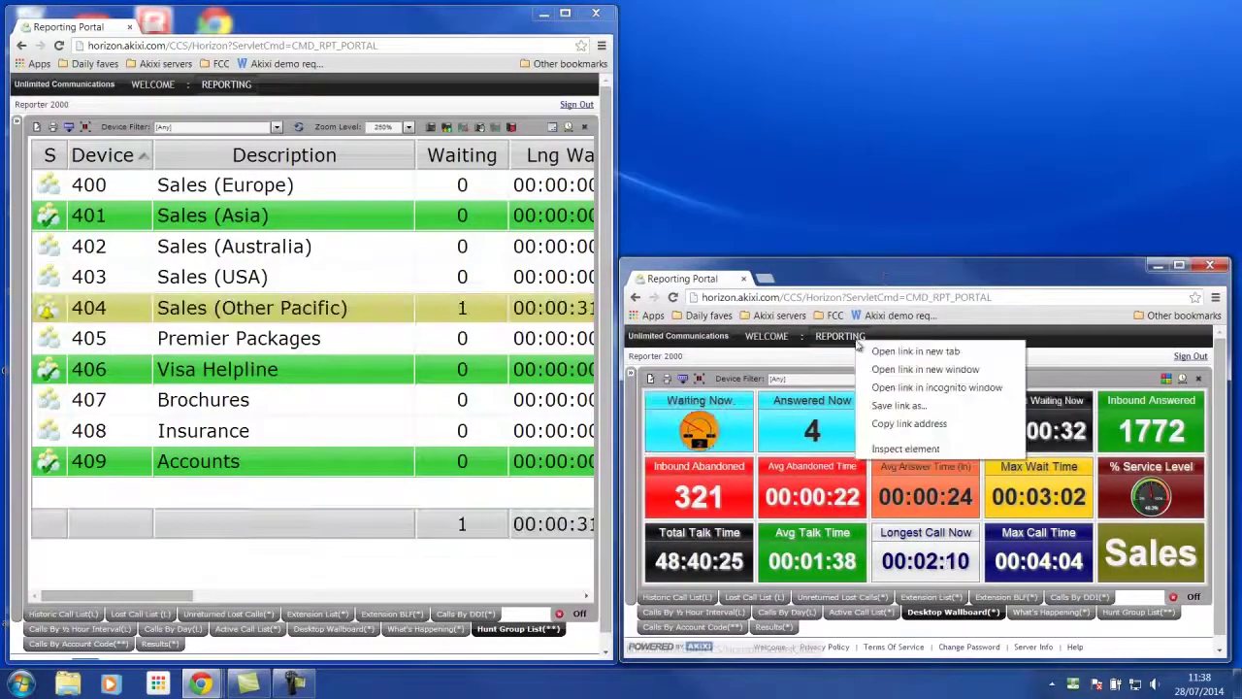
left_click(889, 370)
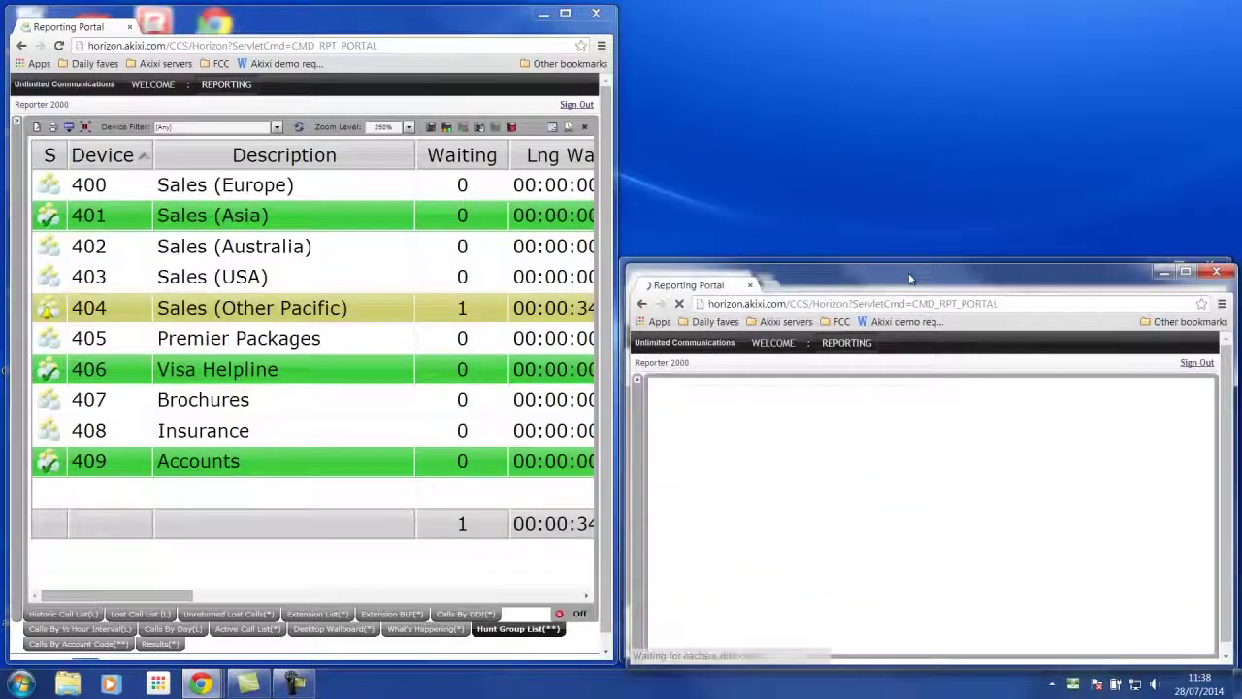
left_click_drag(909, 278, 908, 20)
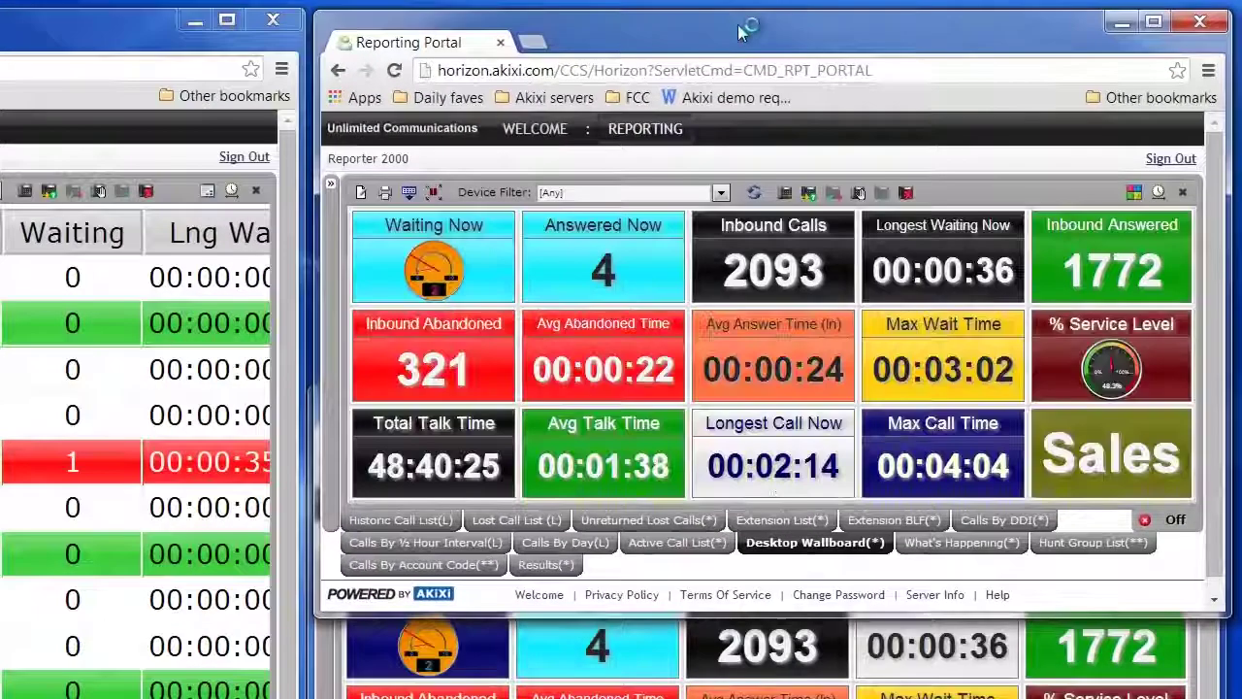
left_click(795, 521)
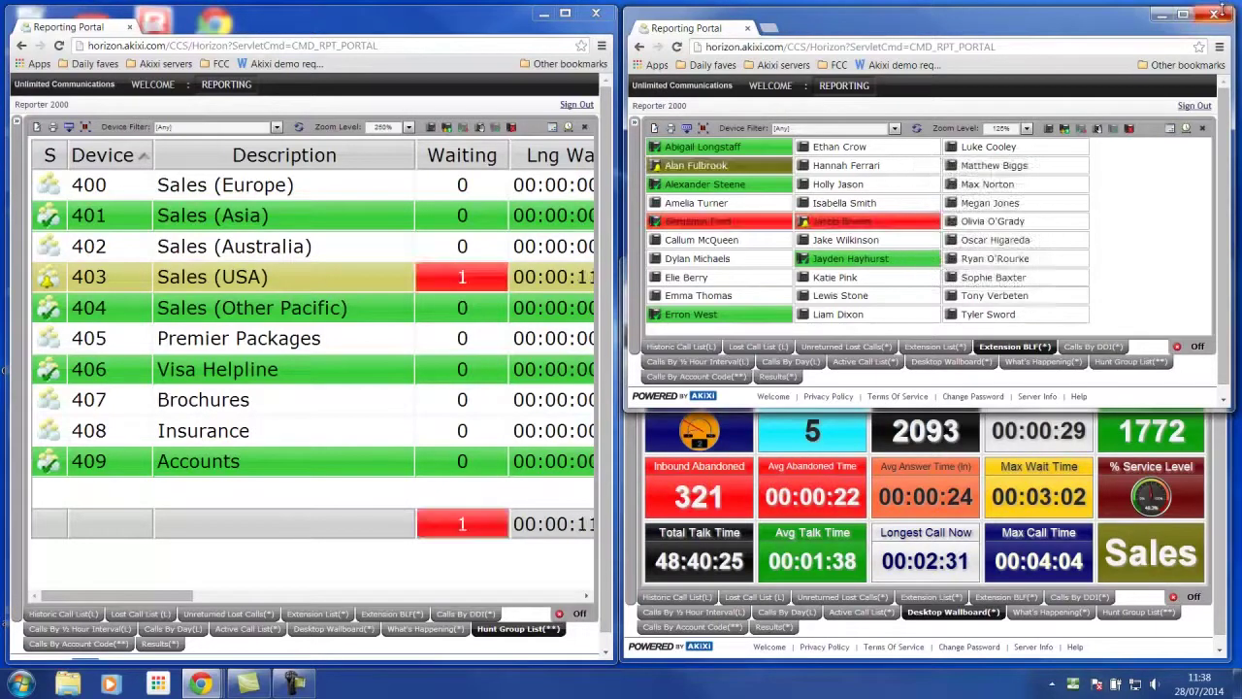
left_click(1217, 15)
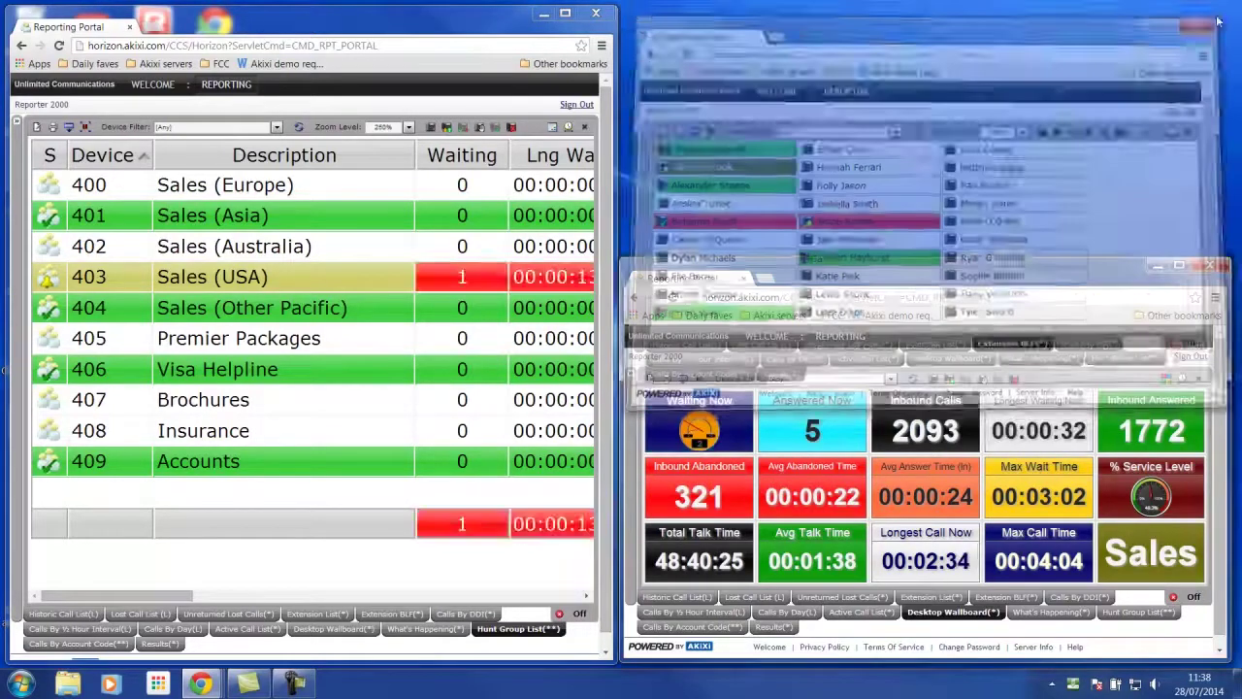
left_click(1211, 265)
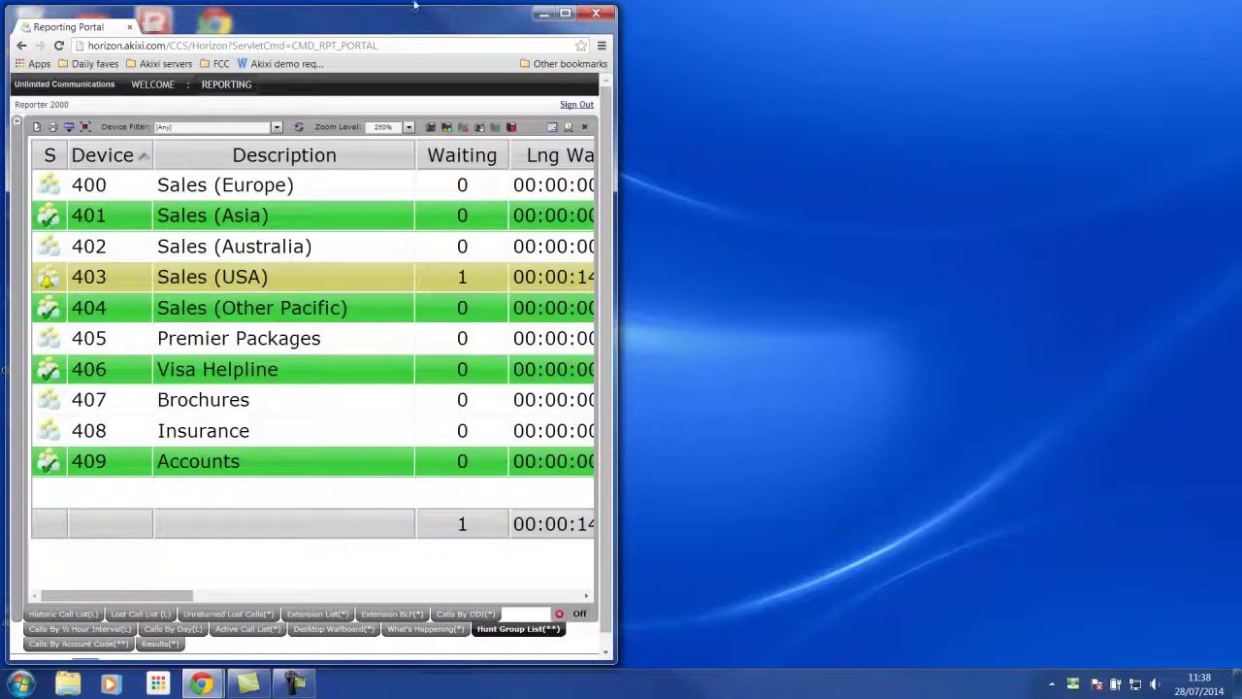
Maximise the portal window and show the Calls By Account Code report
left_click(565, 13)
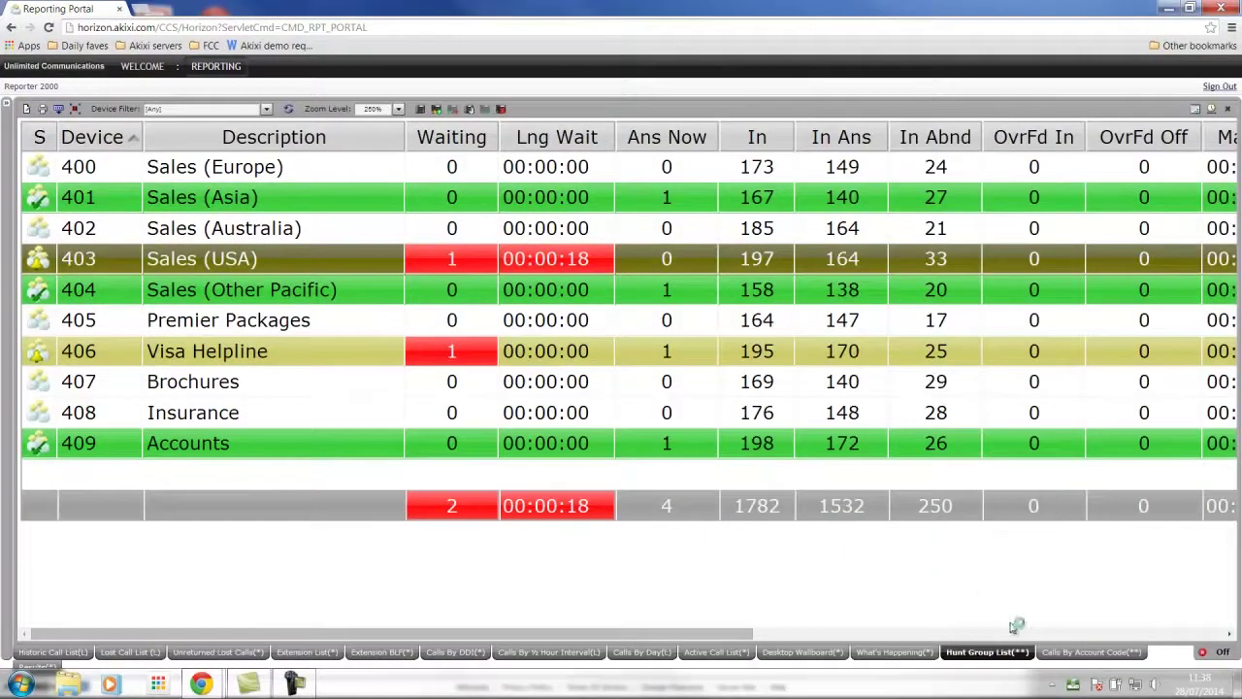
left_click(1081, 656)
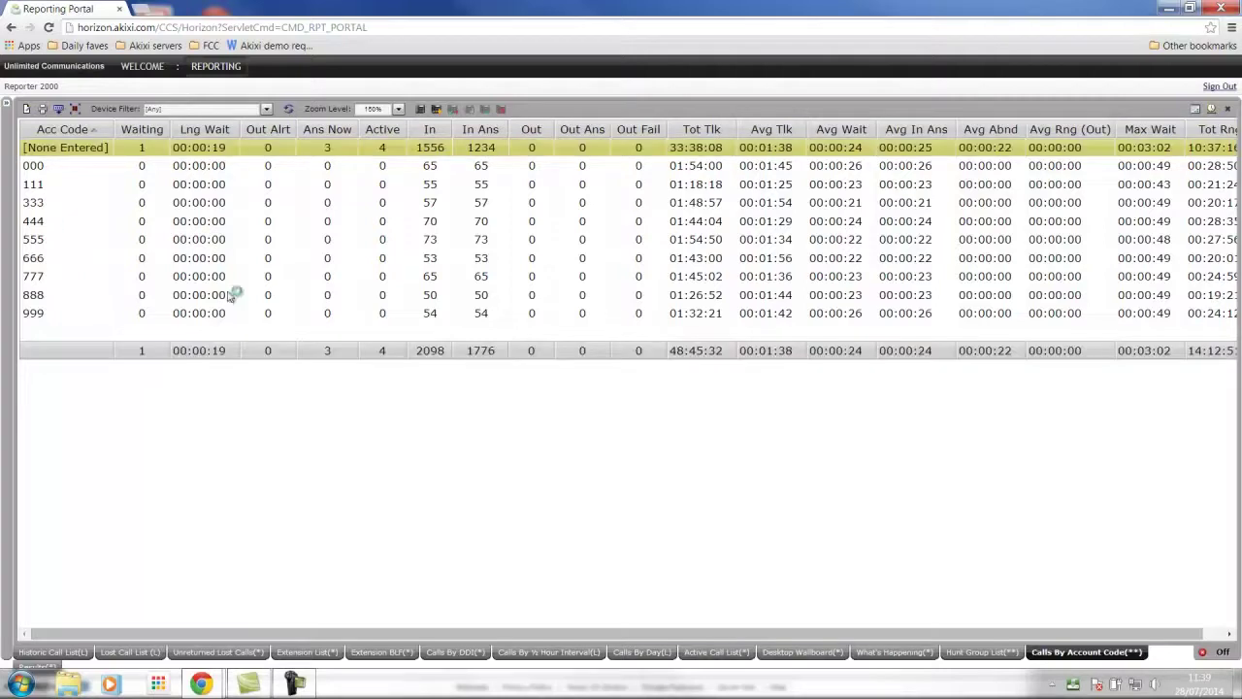
Check the time-range list without changing it, then switch to the What's Happening view
left_click(1211, 108)
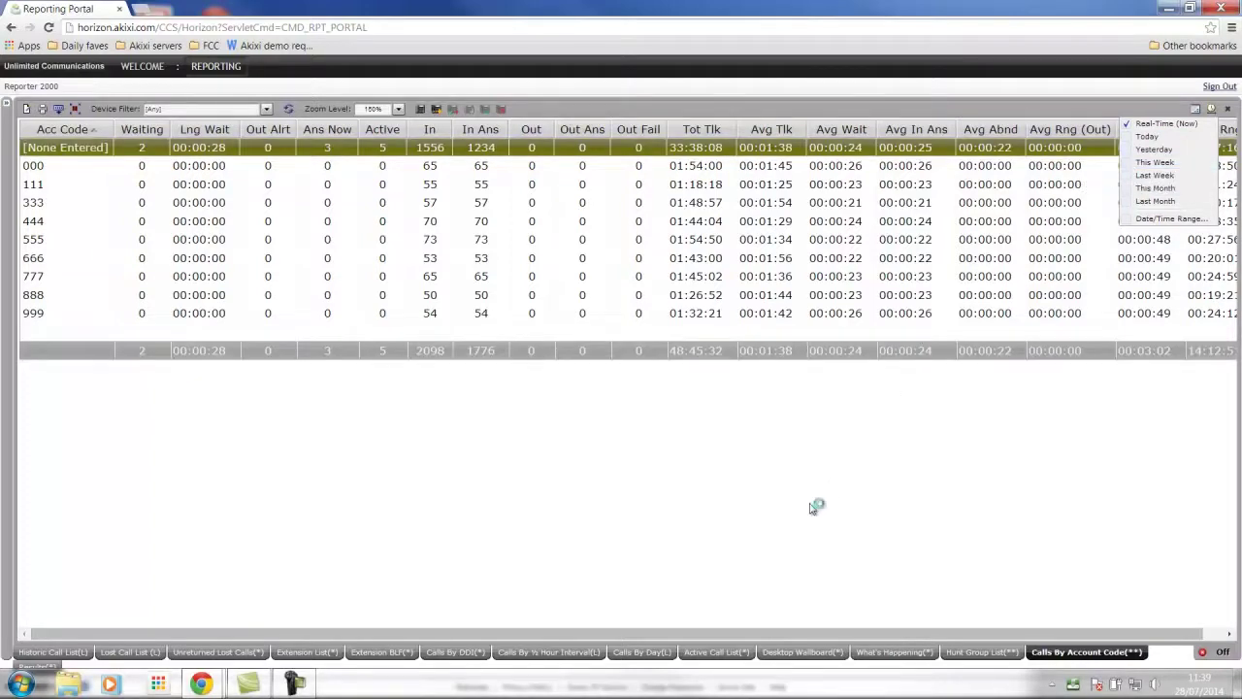
left_click(813, 508)
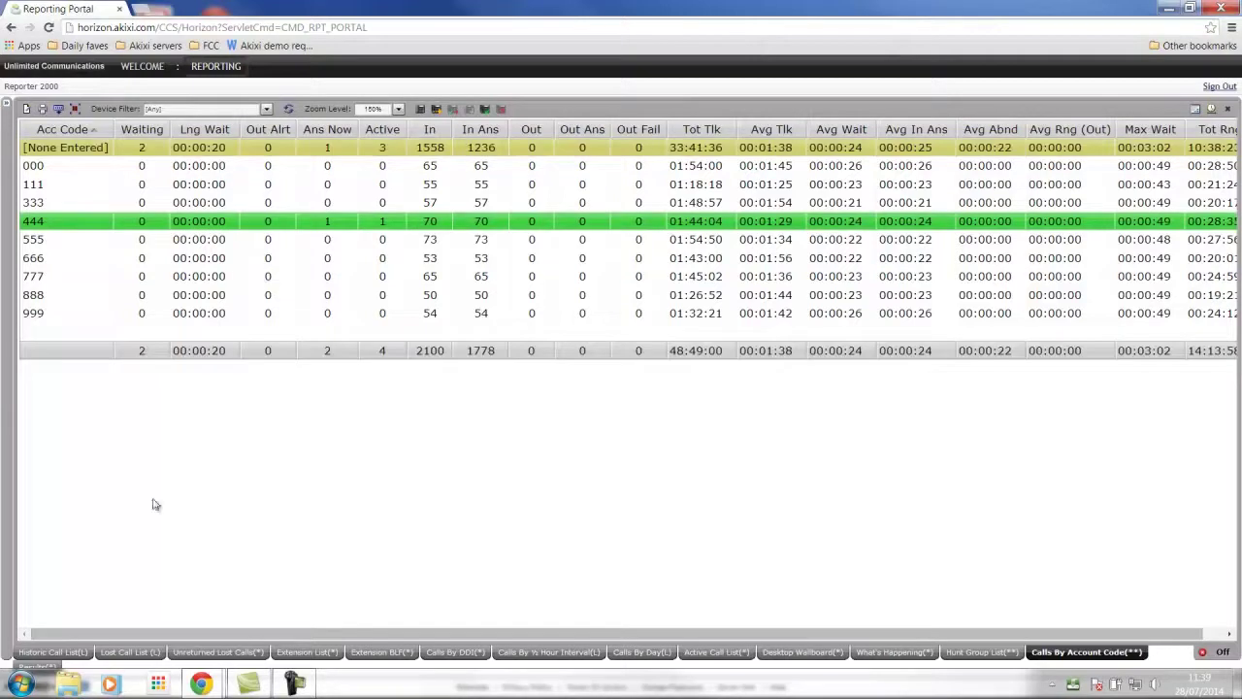
left_click(889, 652)
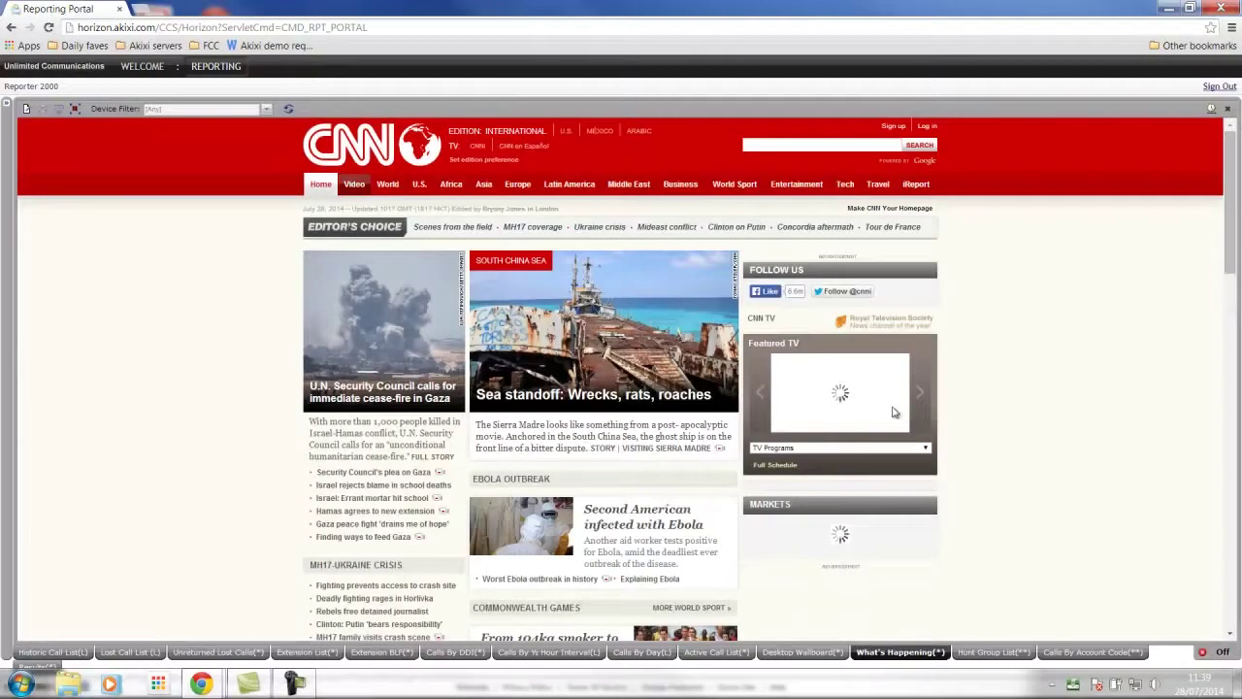
Review the Call Statistics By Extension chart in Results, then return to the Hunt Group List
left_click(23, 664)
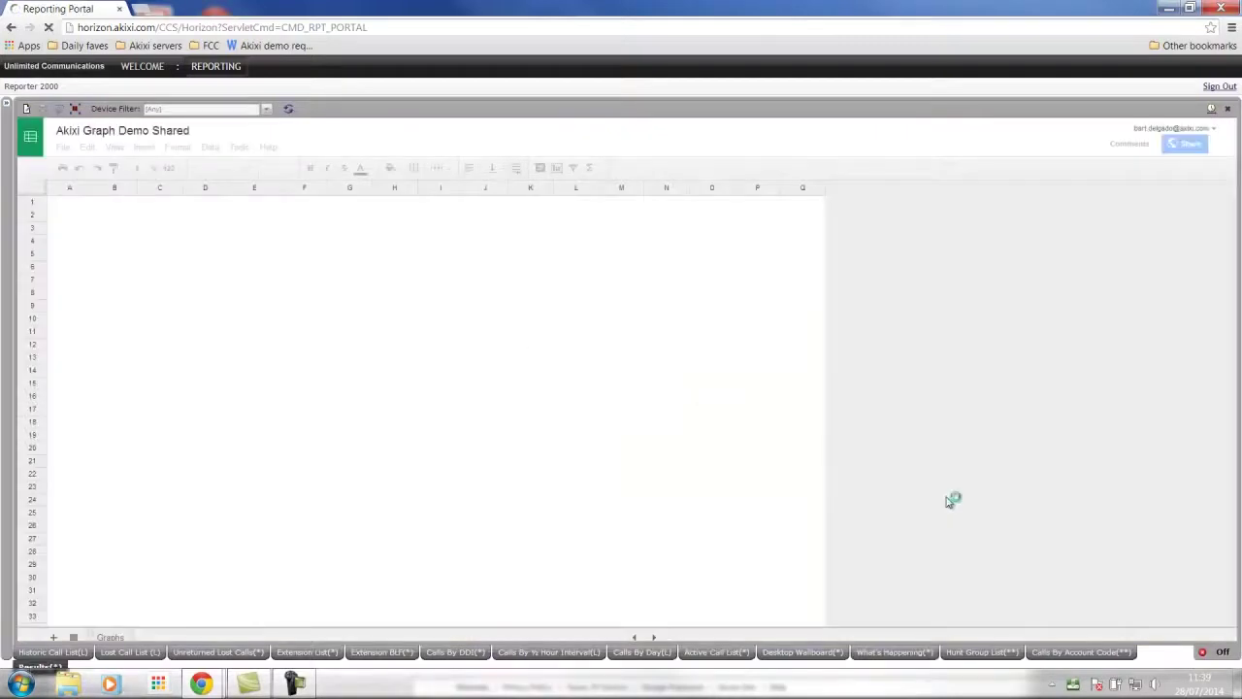
scroll(949, 502, "down", 8)
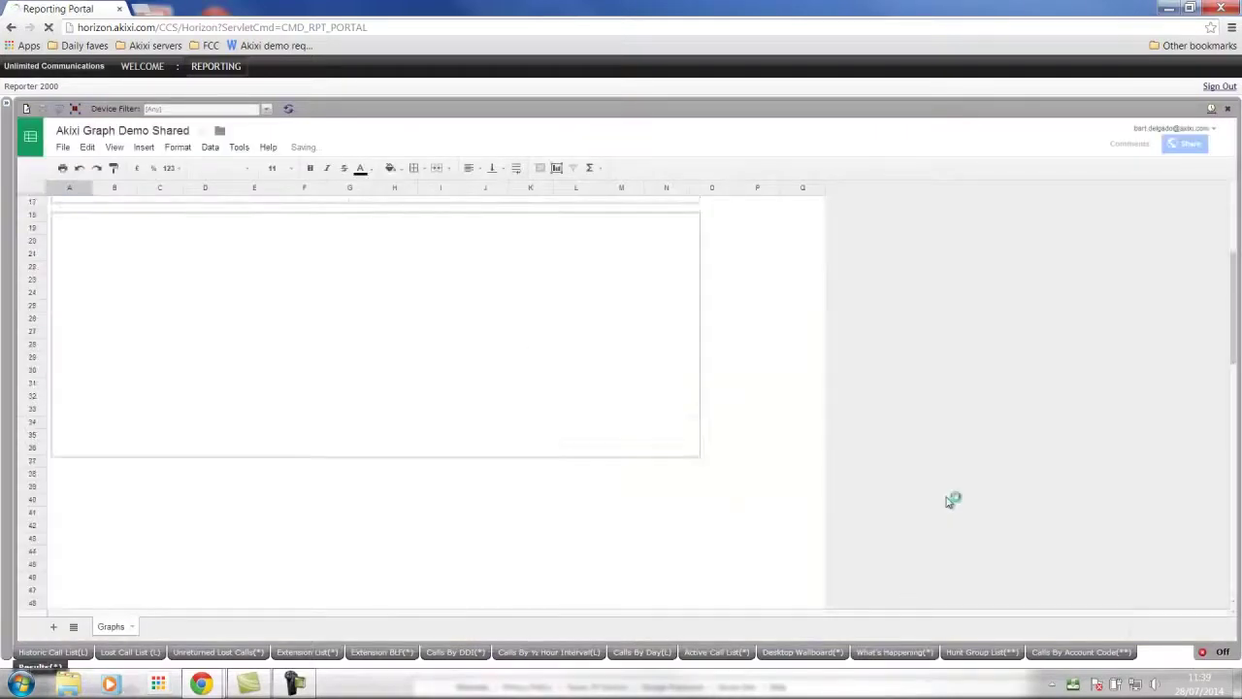
scroll(949, 502, "up", 3)
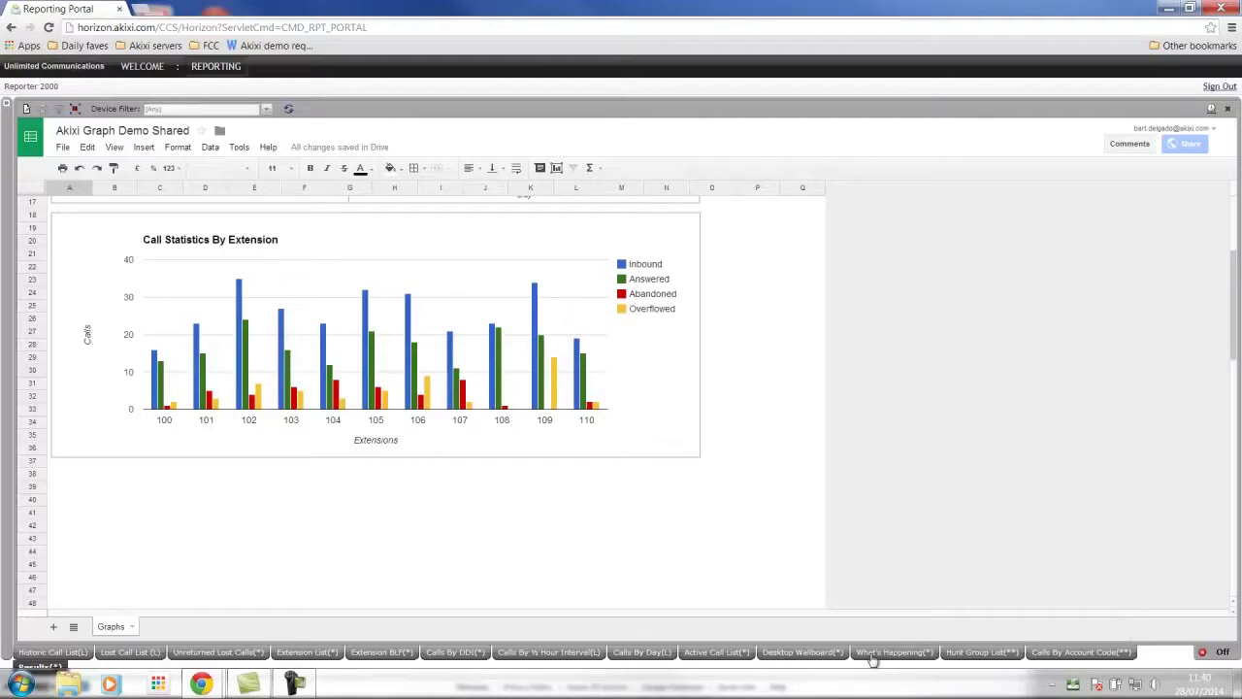
left_click(980, 654)
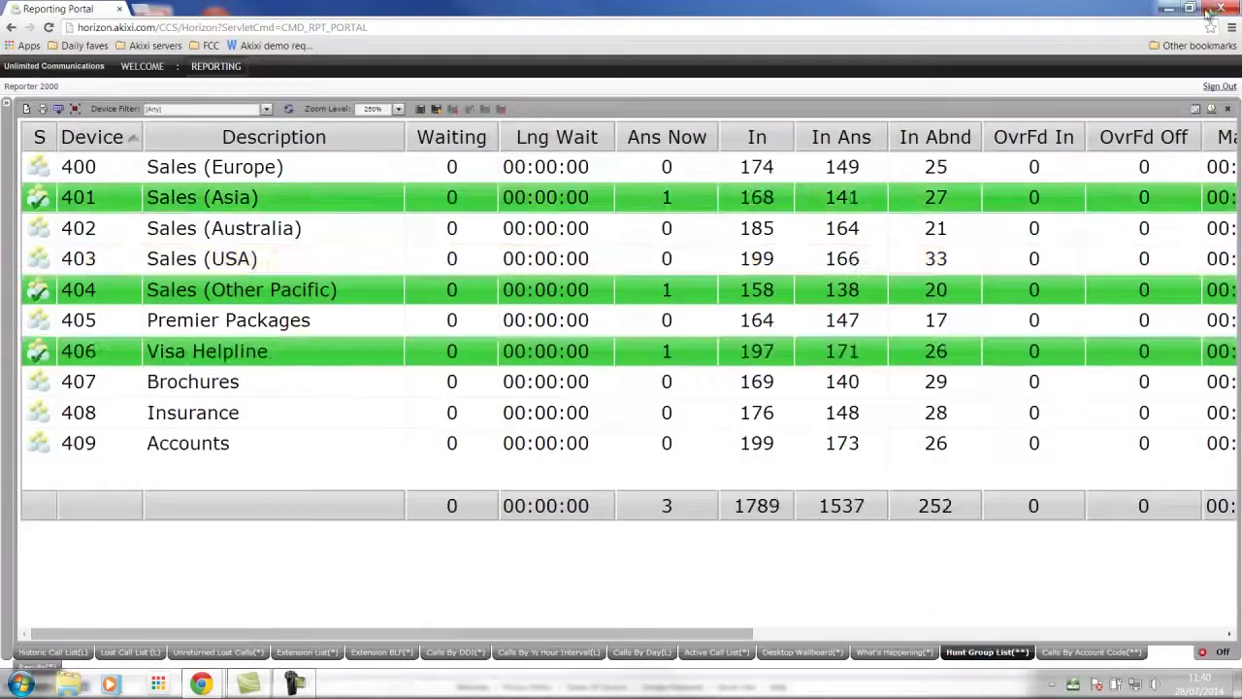
Restore the portal window and open the REPORTING link in a new window
left_click(1190, 7)
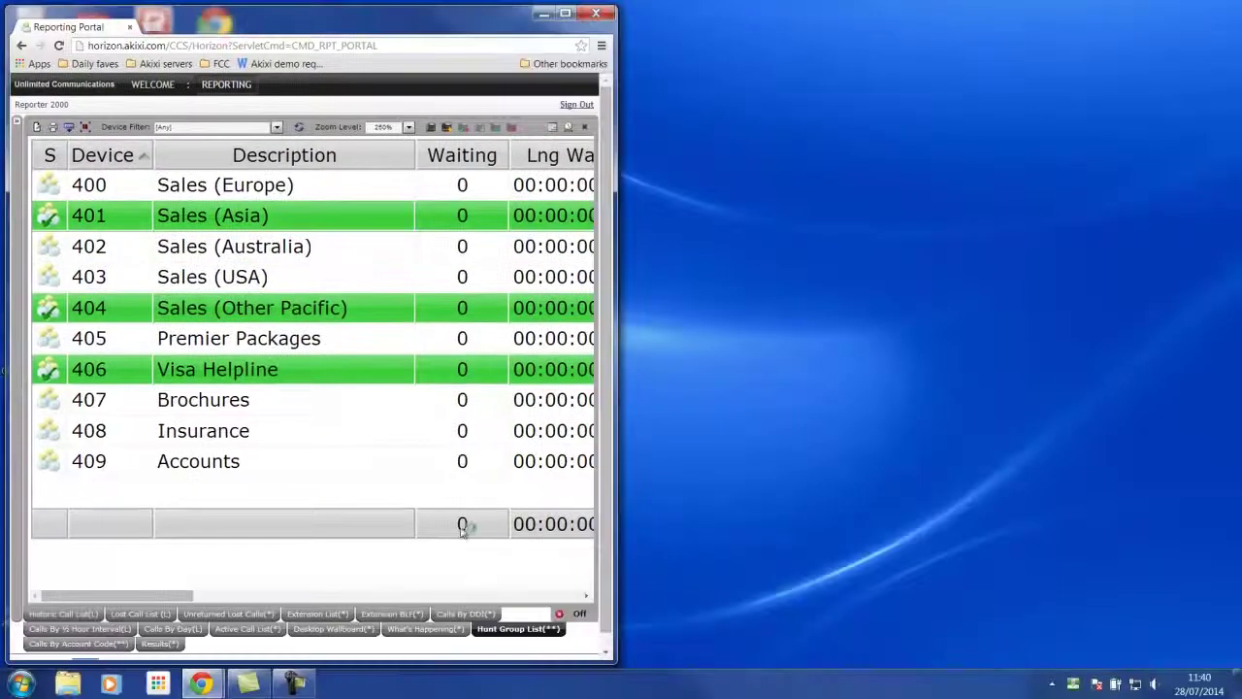
right_click(233, 87)
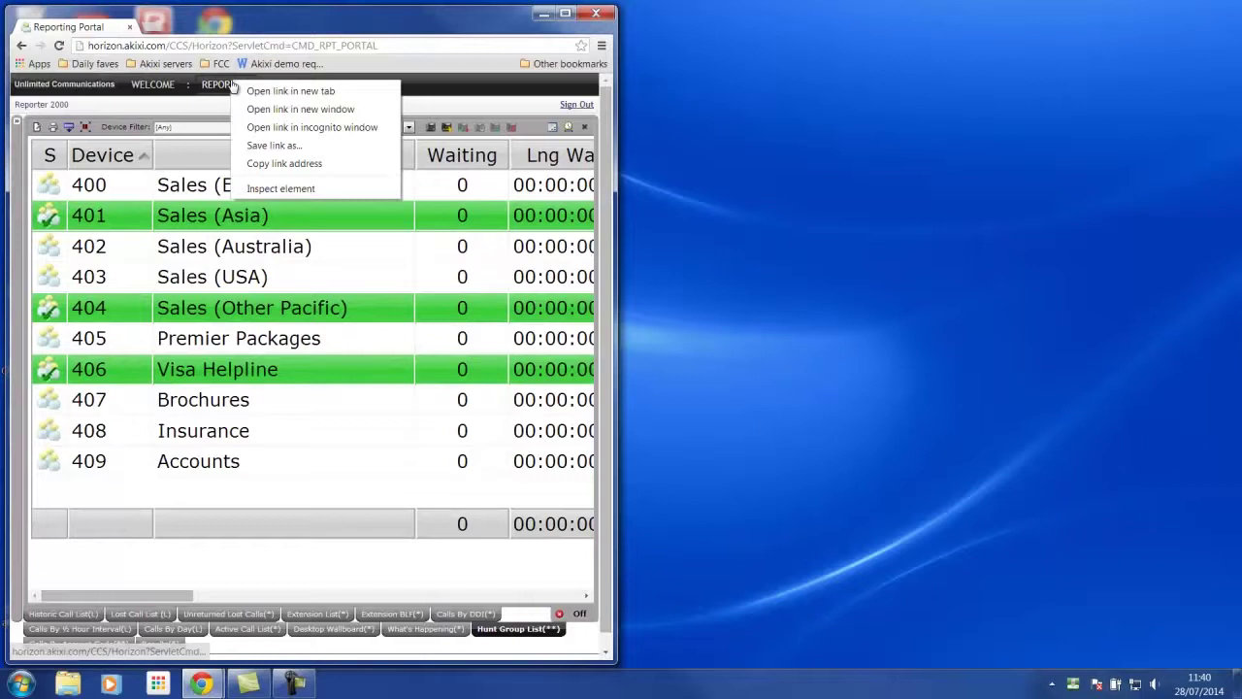
left_click(295, 108)
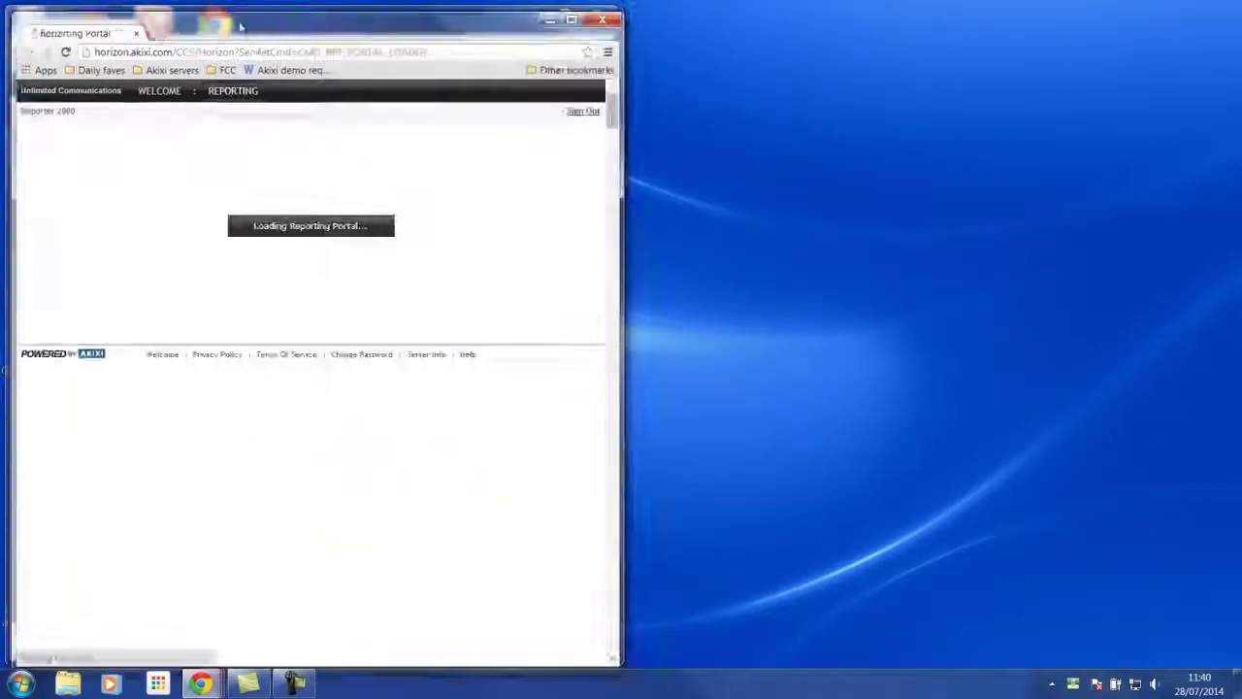
Place the new window on the right showing the Desktop Wallboard, with automatic display switching on
left_click_drag(241, 26, 845, 16)
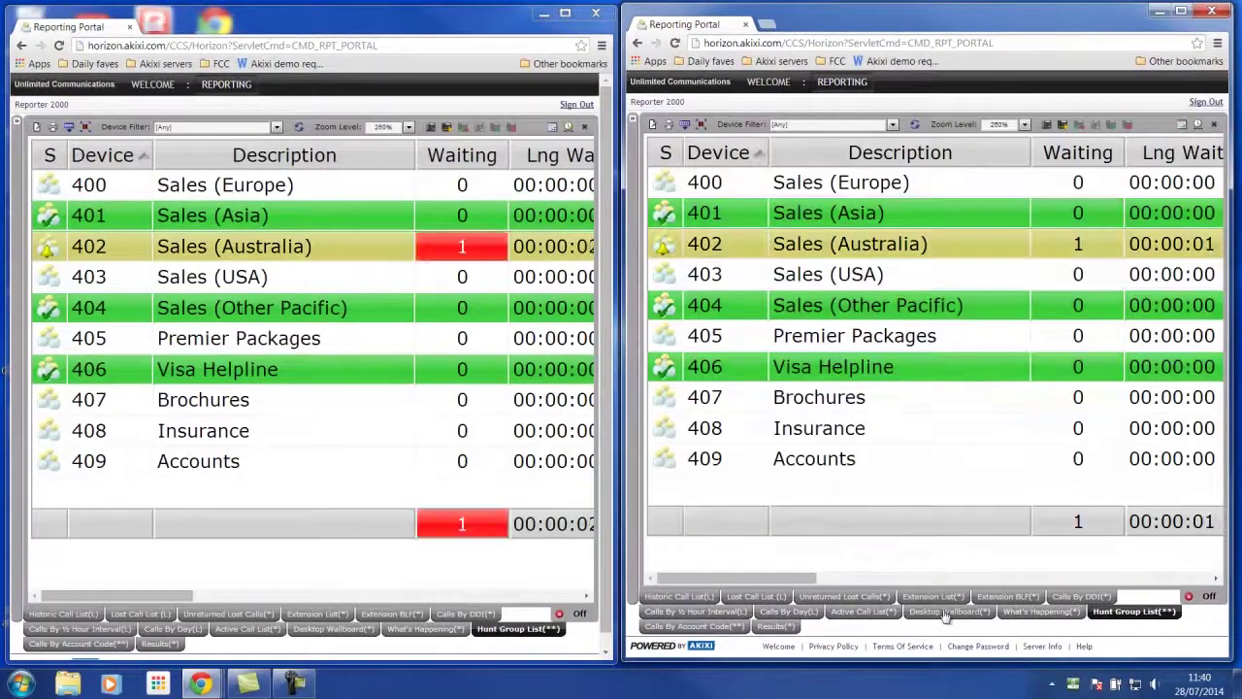
left_click(946, 612)
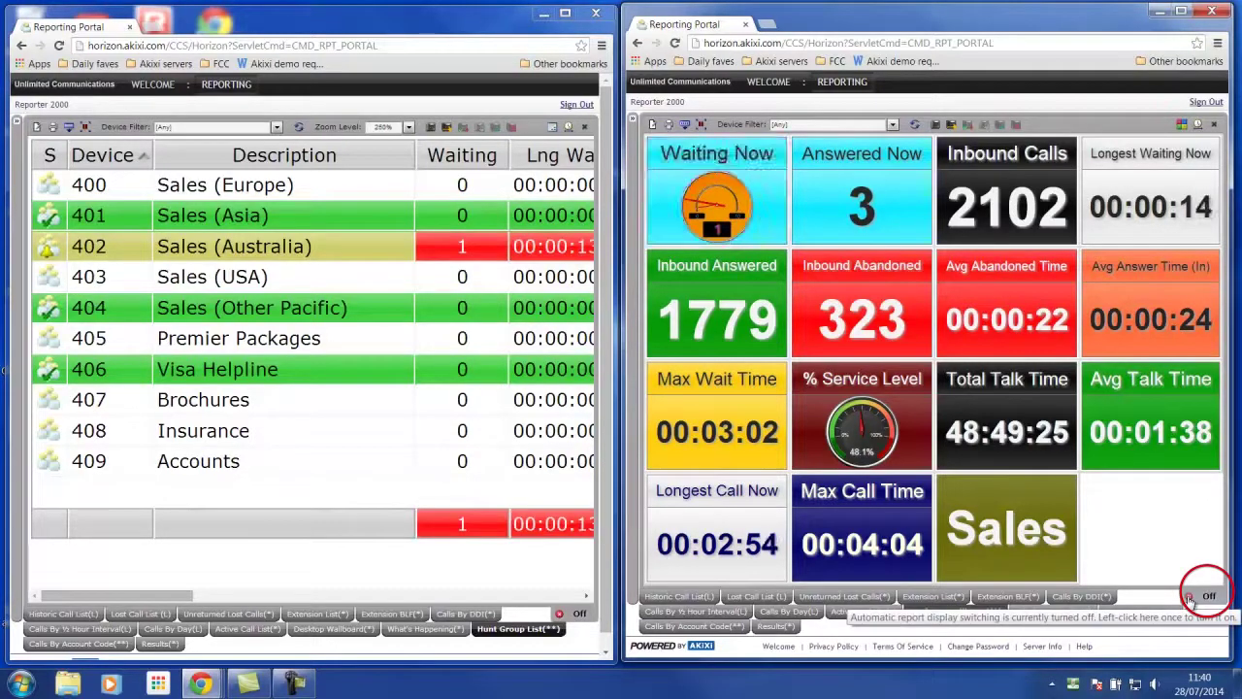
left_click(1191, 597)
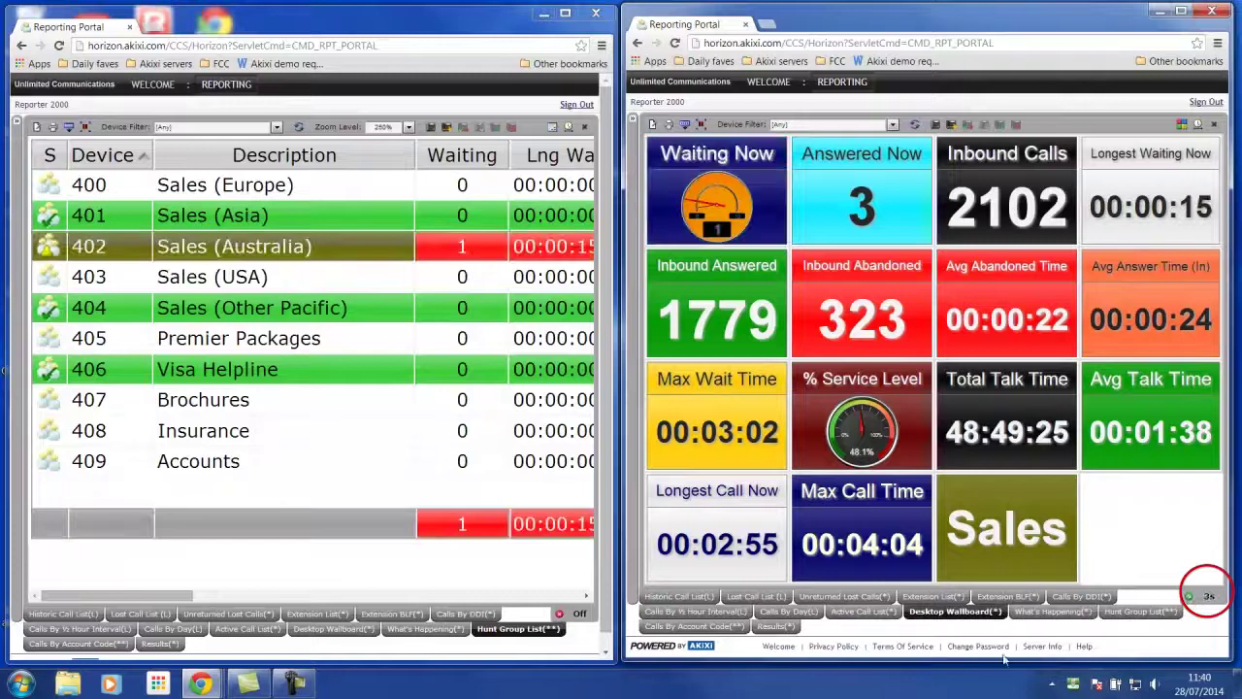